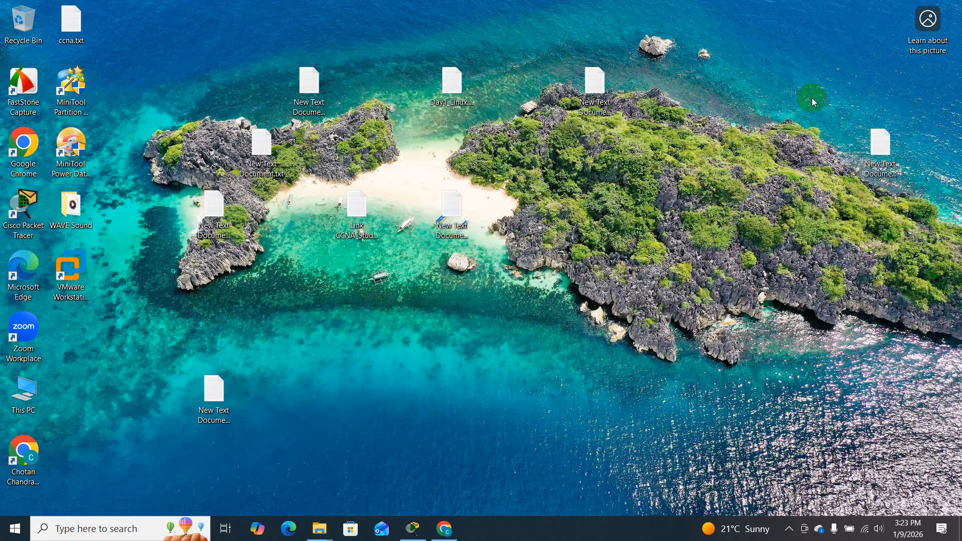
- Switch to Cisco Packet Tracer and install a WIC-2T module in Router1, powering it off for the insertion and back on
{"action": "key", "text": "alt+Tab"}
{"action": "key", "text": "alt+Tab"}
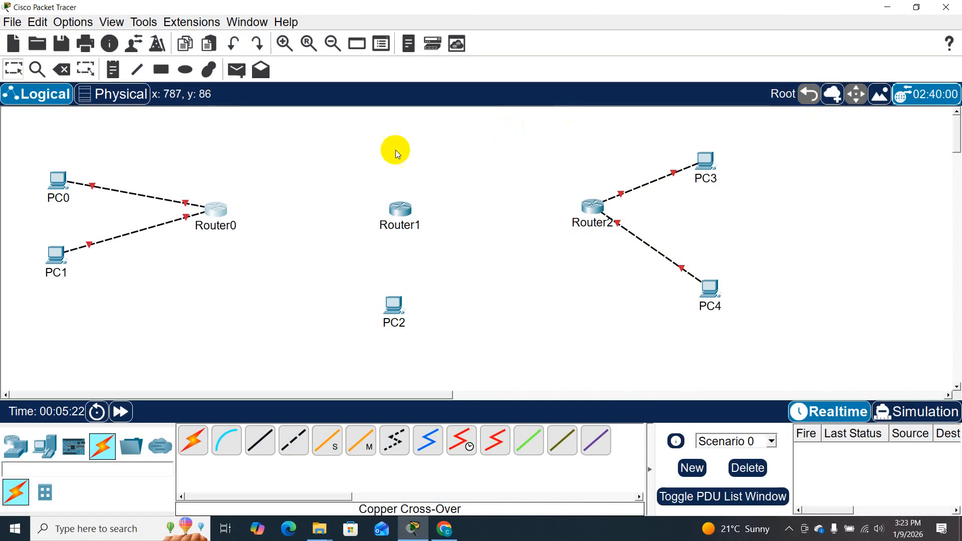
{"action": "mouse_move", "coordinate": [219, 214]}
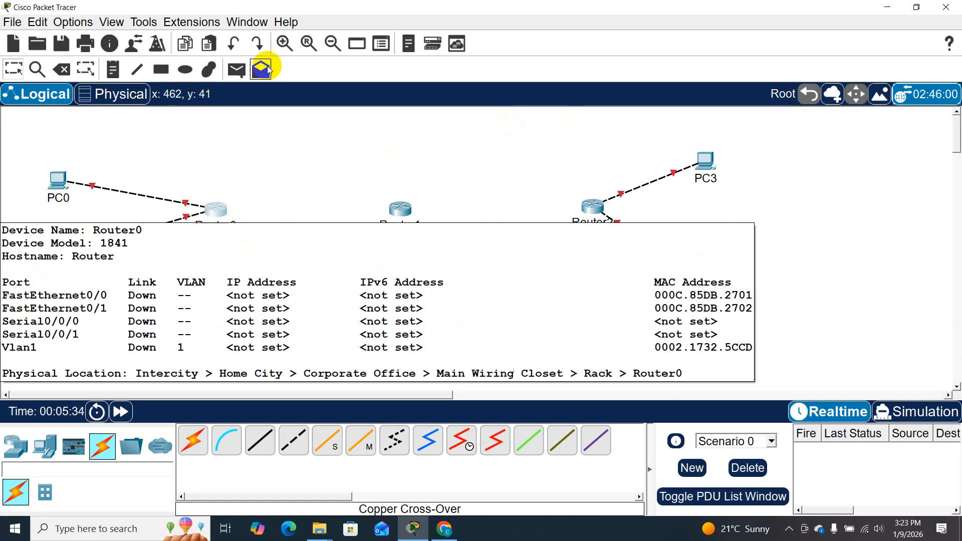
{"action": "left_click", "coordinate": [401, 208]}
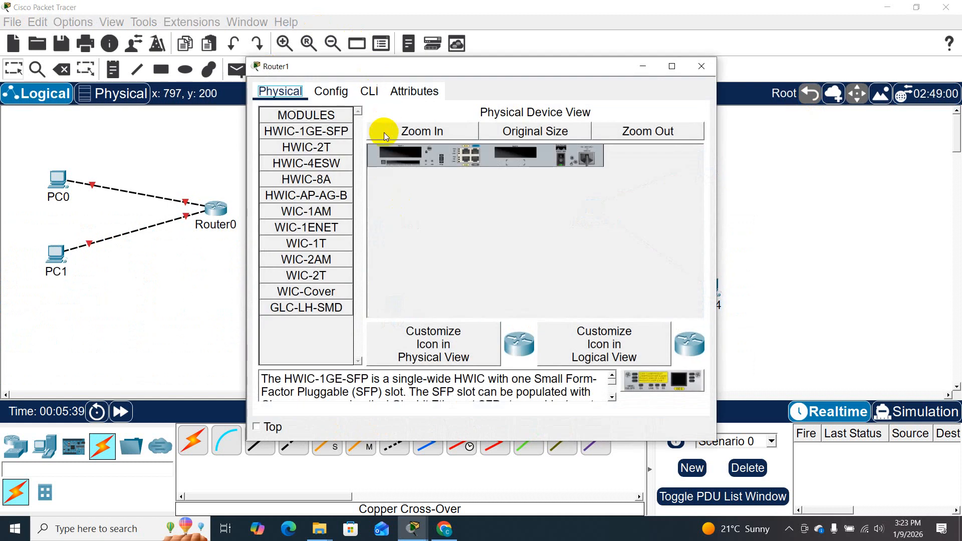
{"action": "left_click", "coordinate": [563, 163]}
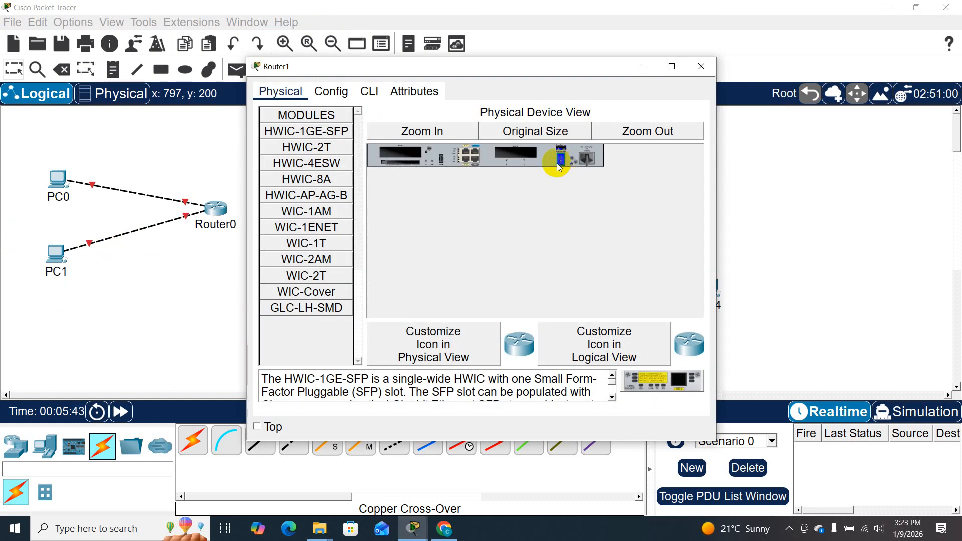
{"action": "left_click", "coordinate": [296, 281]}
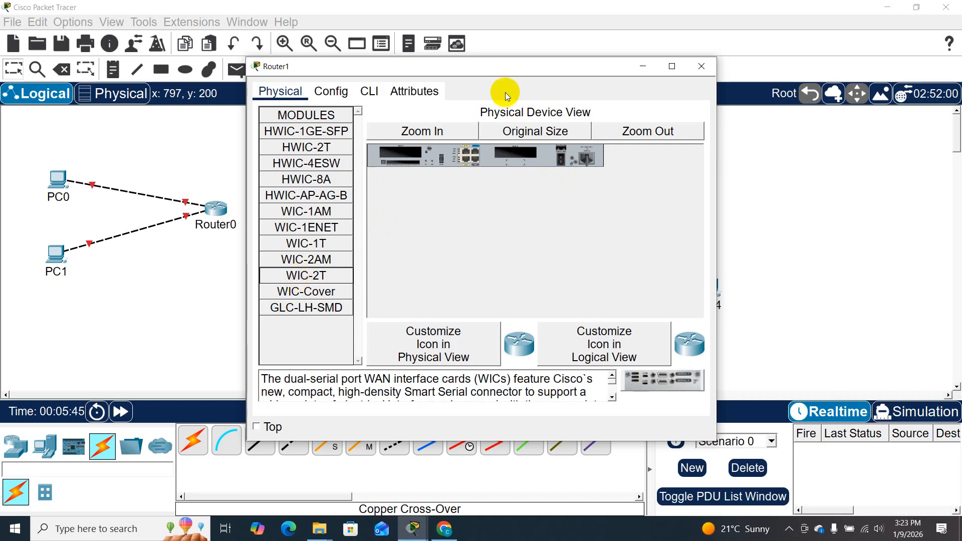
{"action": "left_click_drag", "start_coordinate": [508, 70], "coordinate": [305, 84]}
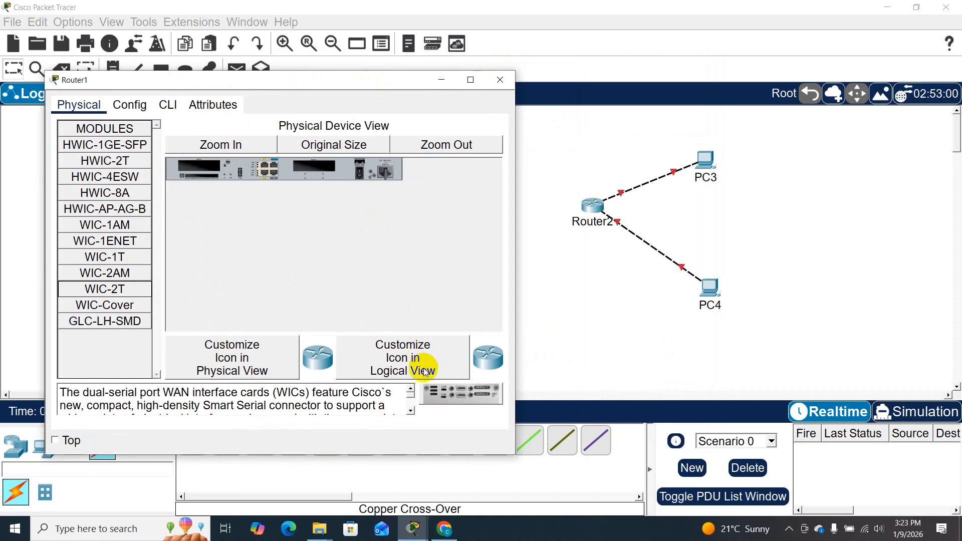
{"action": "left_click_drag", "start_coordinate": [440, 392], "coordinate": [316, 167]}
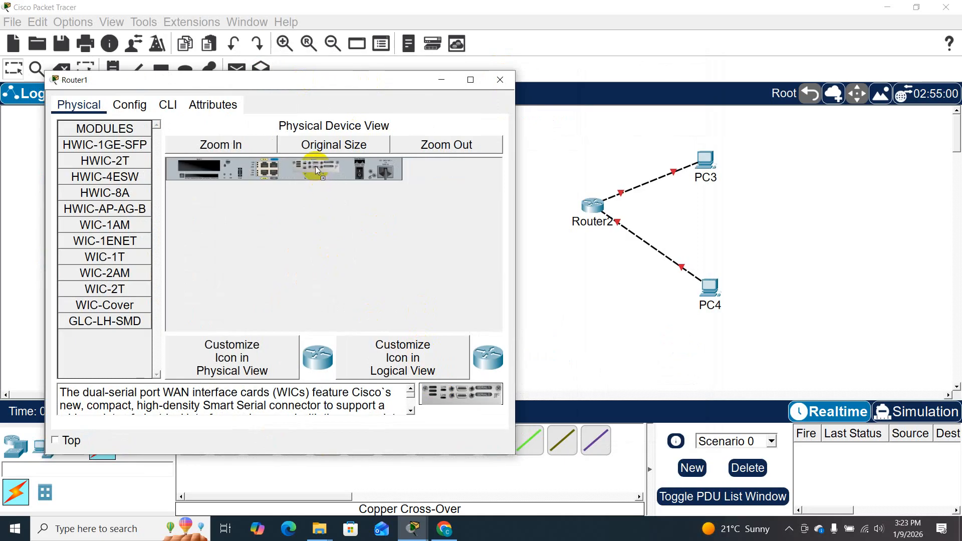
{"action": "left_click", "coordinate": [360, 174]}
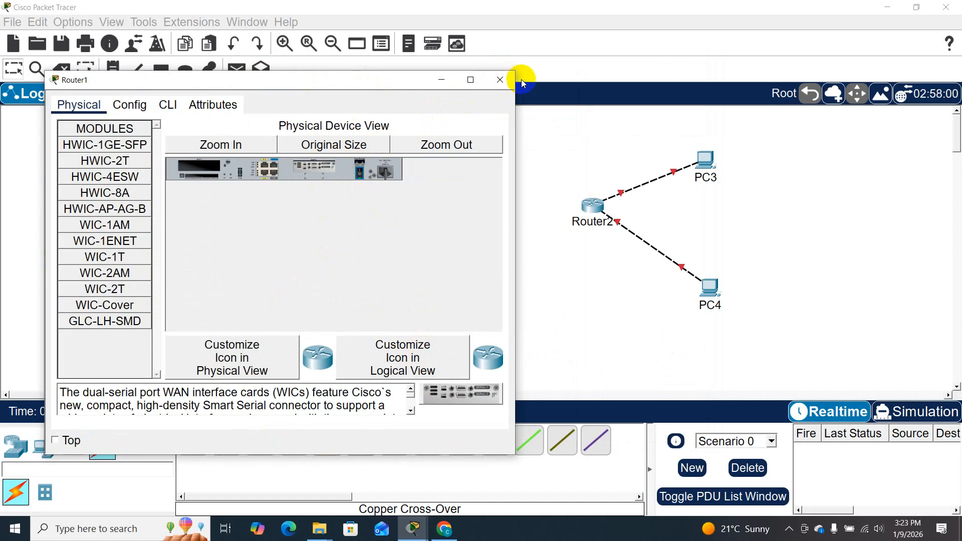
{"action": "left_click", "coordinate": [501, 79]}
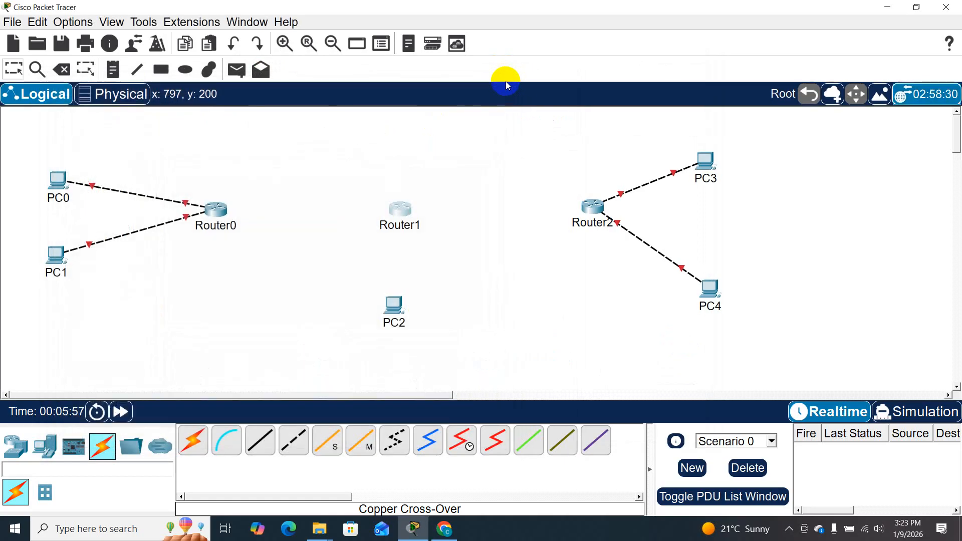
- Install a WIC-2T module in Router2 with its power off, restore the power and close its device window
{"action": "left_click", "coordinate": [590, 209]}
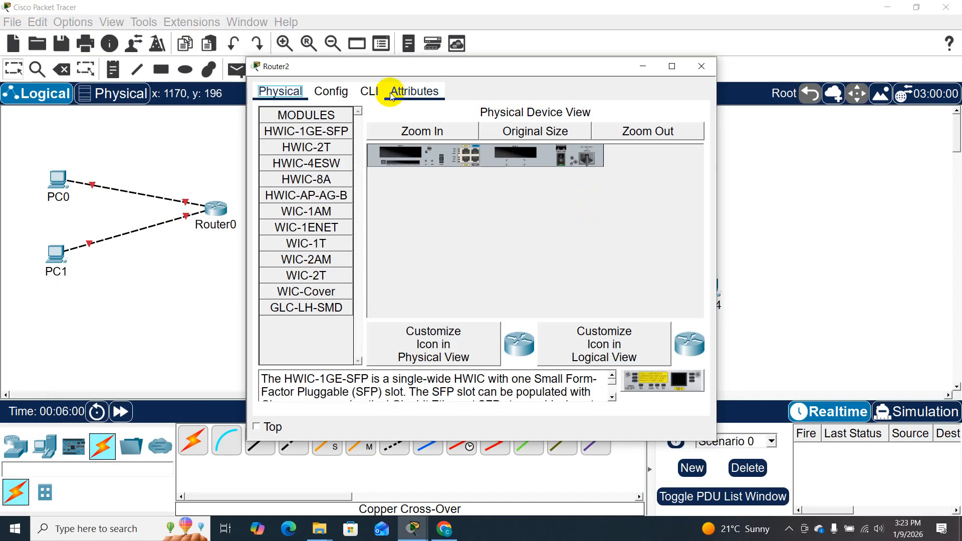
{"action": "left_click", "coordinate": [314, 280]}
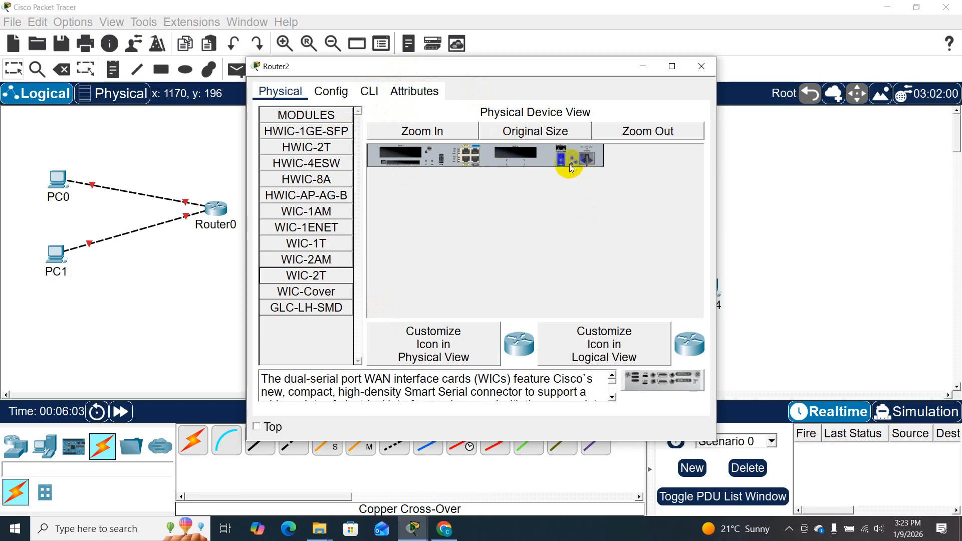
{"action": "left_click_drag", "start_coordinate": [663, 394], "coordinate": [517, 161]}
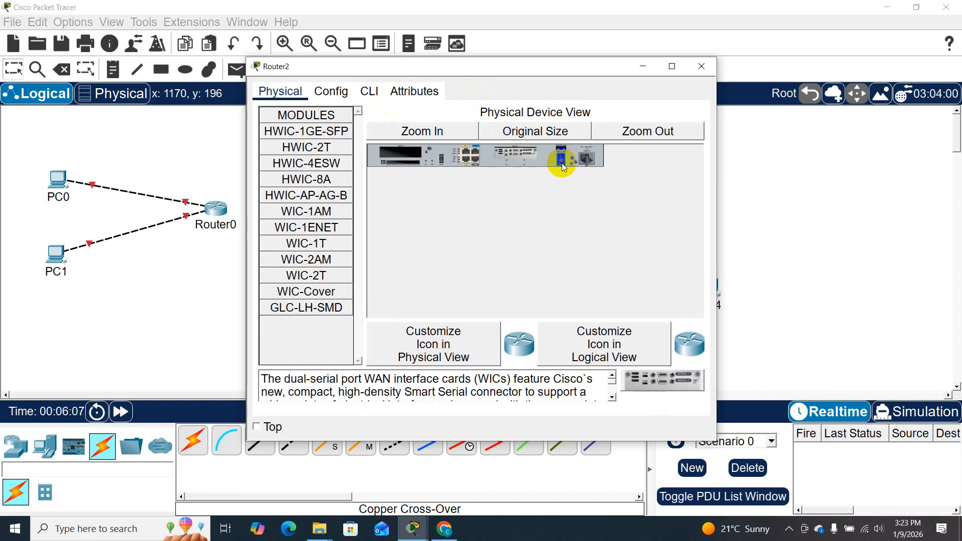
{"action": "left_click", "coordinate": [695, 71]}
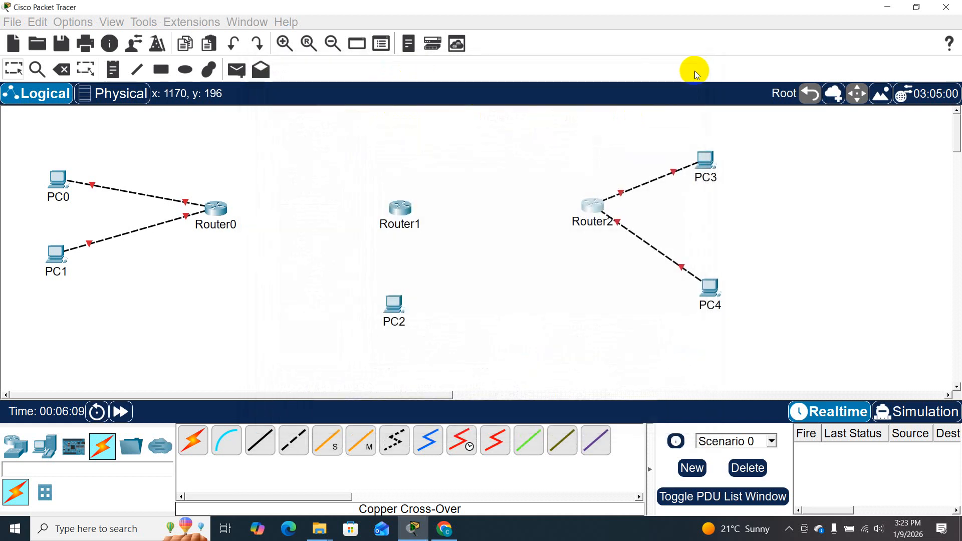
{"action": "left_click", "coordinate": [191, 445]}
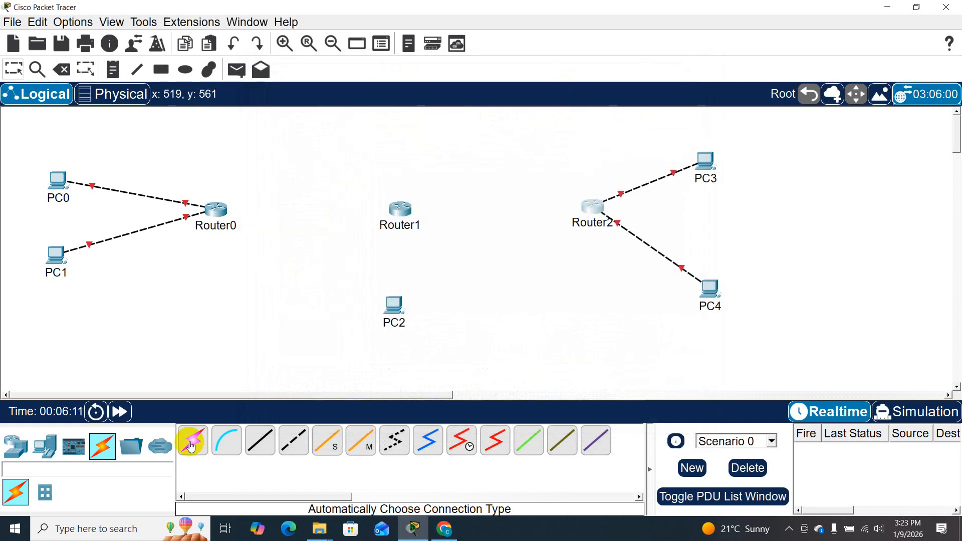
{"action": "left_click", "coordinate": [293, 439]}
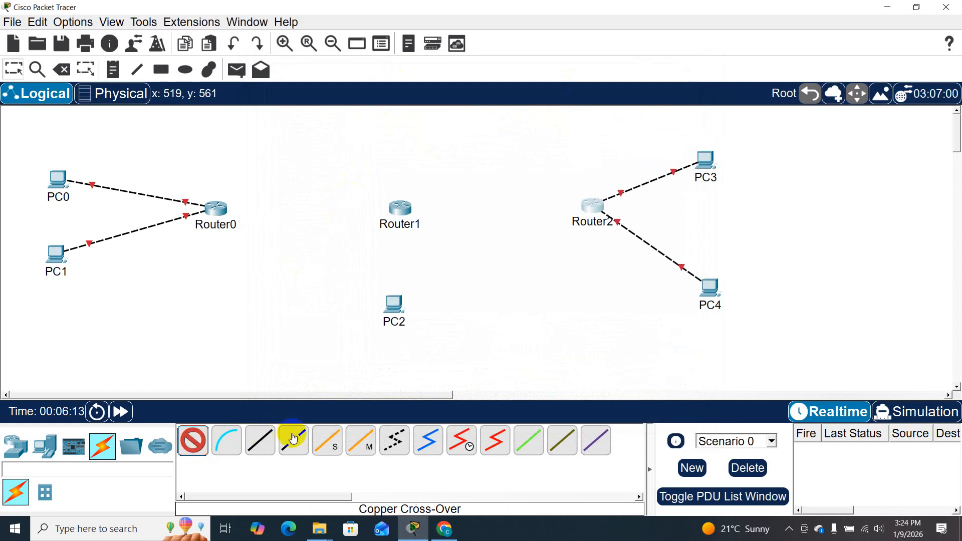
{"action": "left_click", "coordinate": [193, 440]}
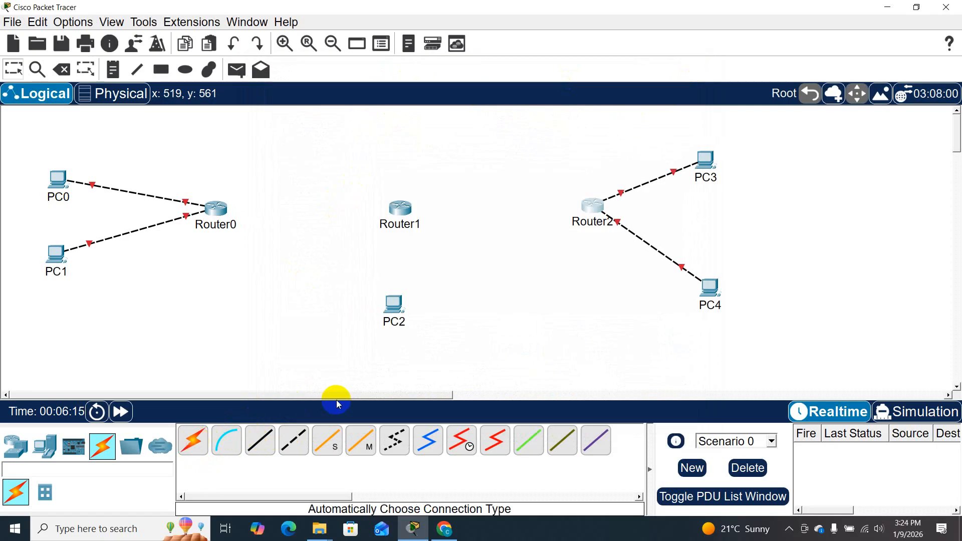
{"action": "left_click", "coordinate": [462, 442]}
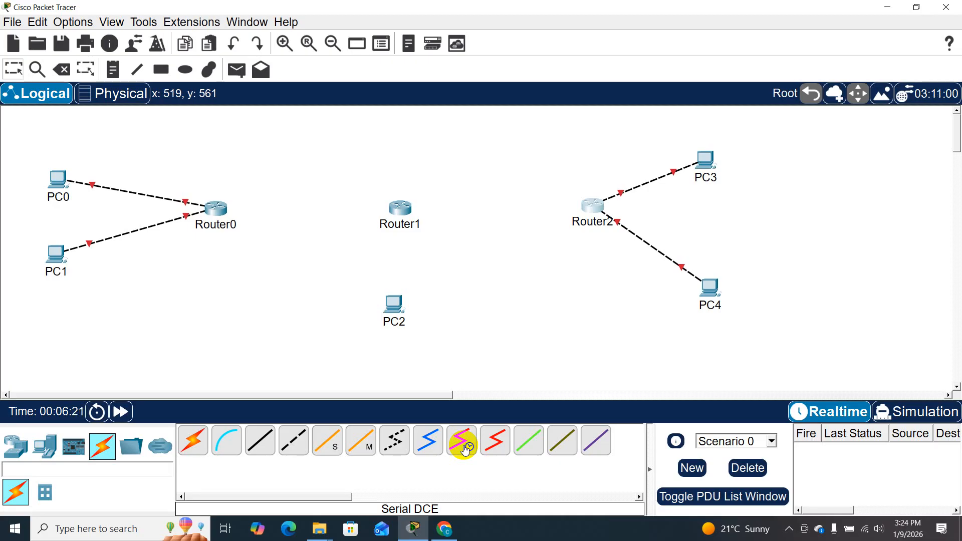
- Enable Always Show Port Labels in Logical Workspace in the preferences, and move PC0 higher and PC1 lower to spread them apart
{"action": "left_click", "coordinate": [74, 22]}
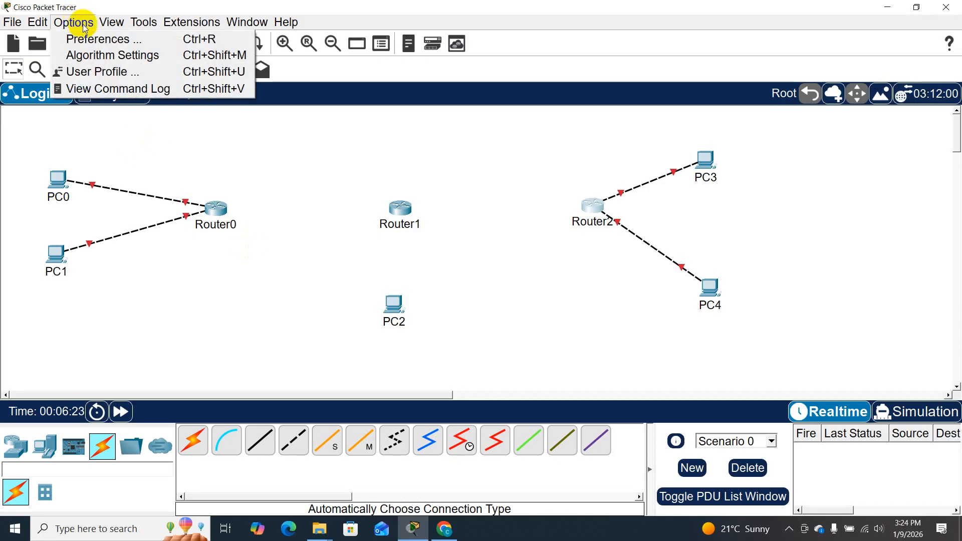
{"action": "left_click", "coordinate": [105, 38]}
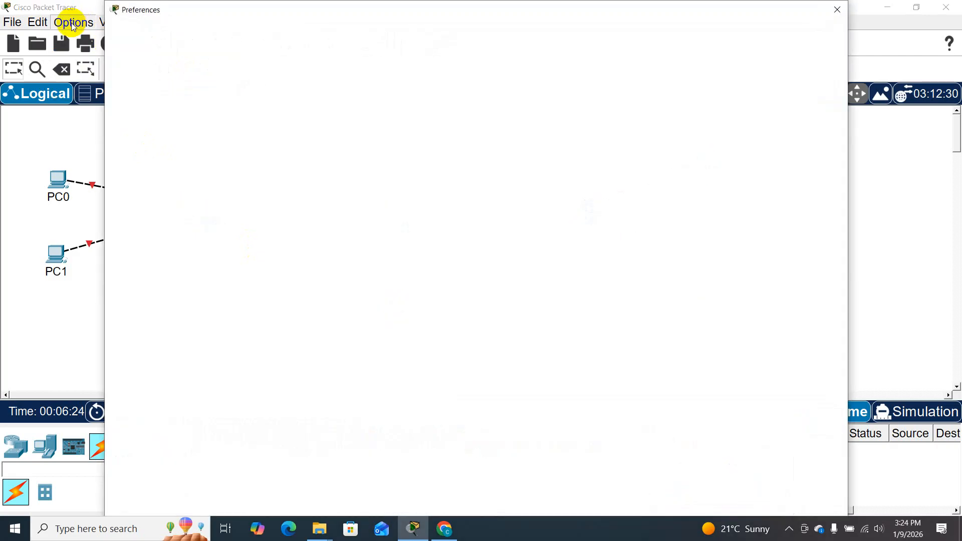
{"action": "left_click", "coordinate": [129, 151]}
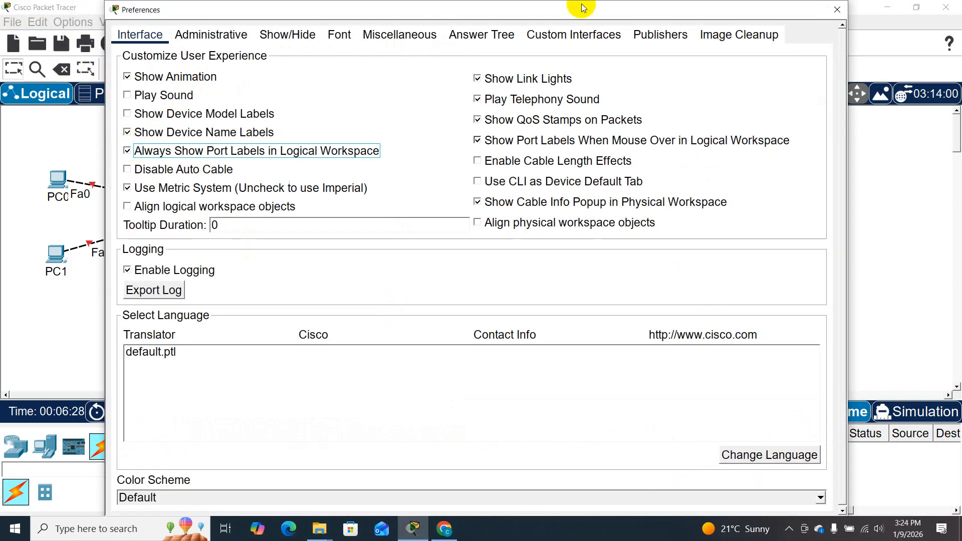
{"action": "left_click", "coordinate": [835, 10]}
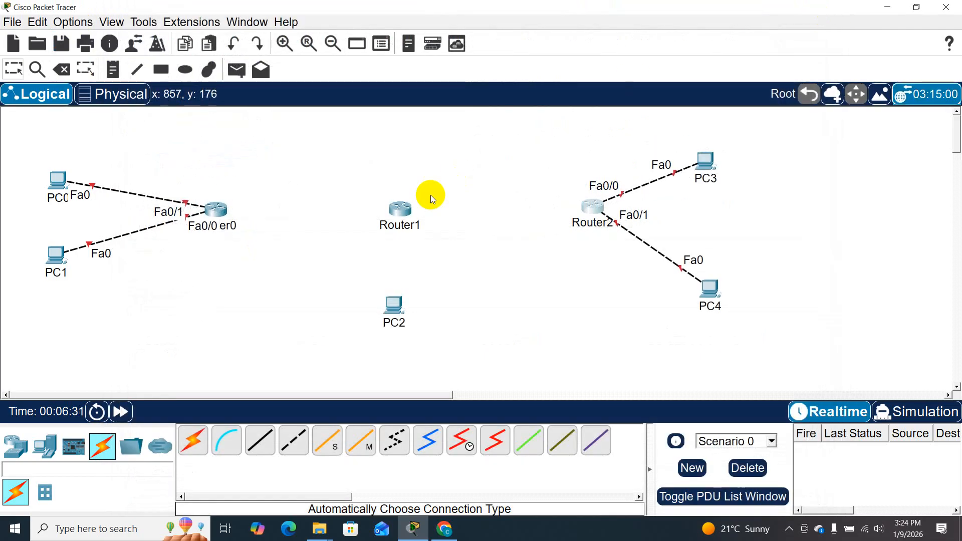
{"action": "left_click_drag", "start_coordinate": [62, 181], "coordinate": [68, 146]}
{"action": "left_click_drag", "start_coordinate": [54, 259], "coordinate": [72, 297]}
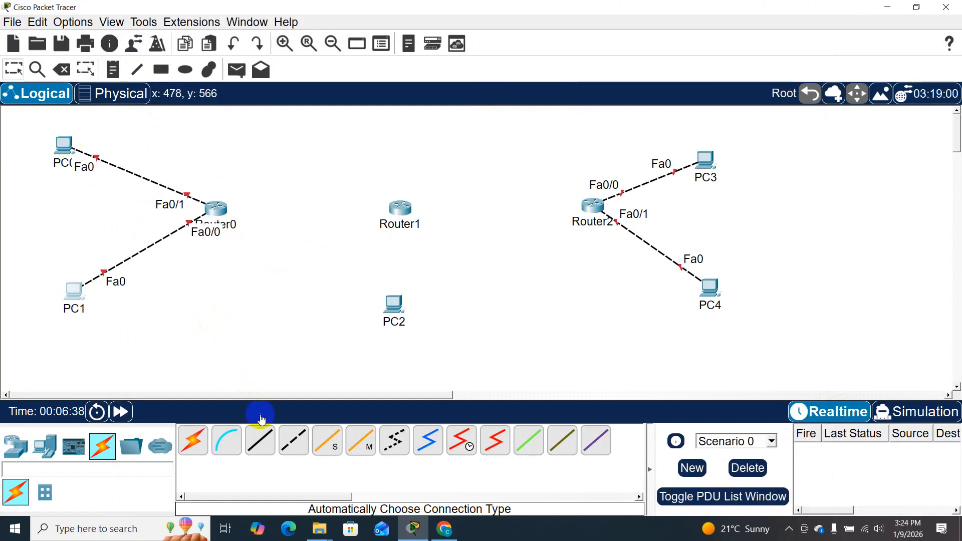
- Connect Router0's Serial0/0/0 port to Router1's Serial0/0/0 port with a Serial DCE cable, starting at Router0
{"action": "left_click", "coordinate": [470, 439]}
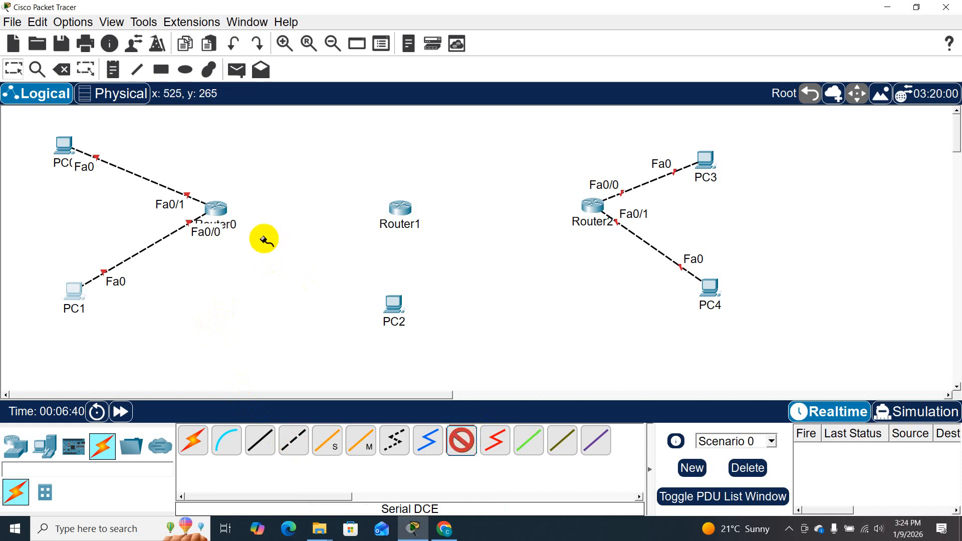
{"action": "left_click", "coordinate": [224, 212]}
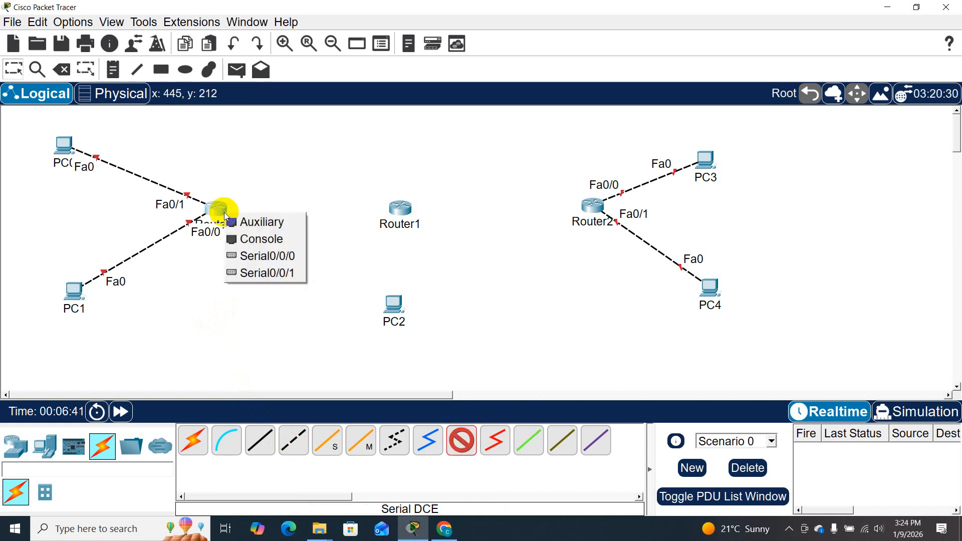
{"action": "left_click", "coordinate": [279, 266]}
{"action": "left_click", "coordinate": [405, 207]}
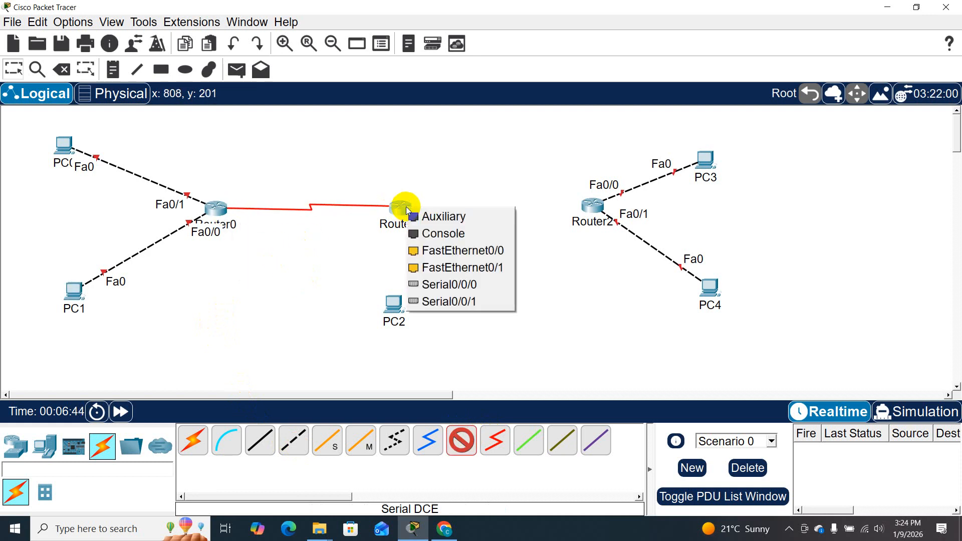
{"action": "left_click", "coordinate": [442, 253]}
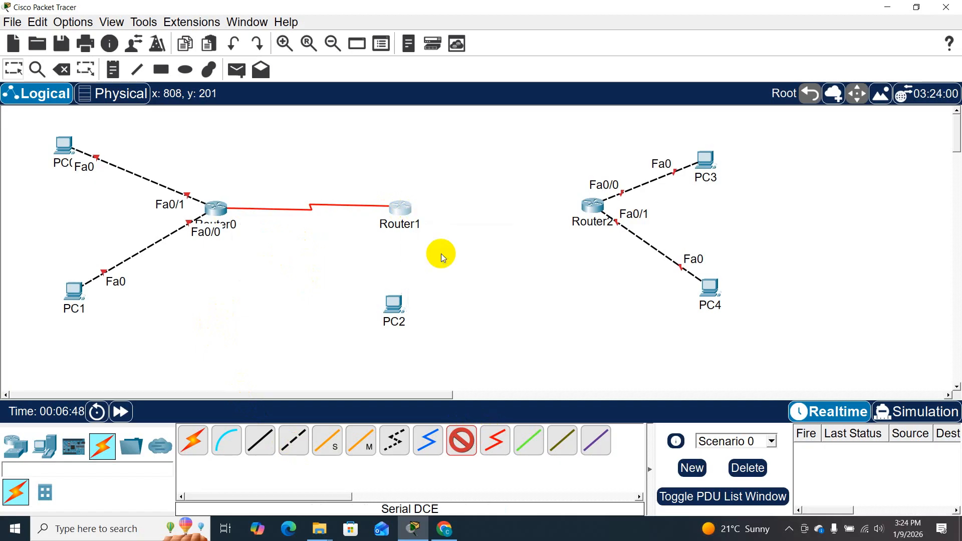
{"action": "left_click", "coordinate": [460, 281]}
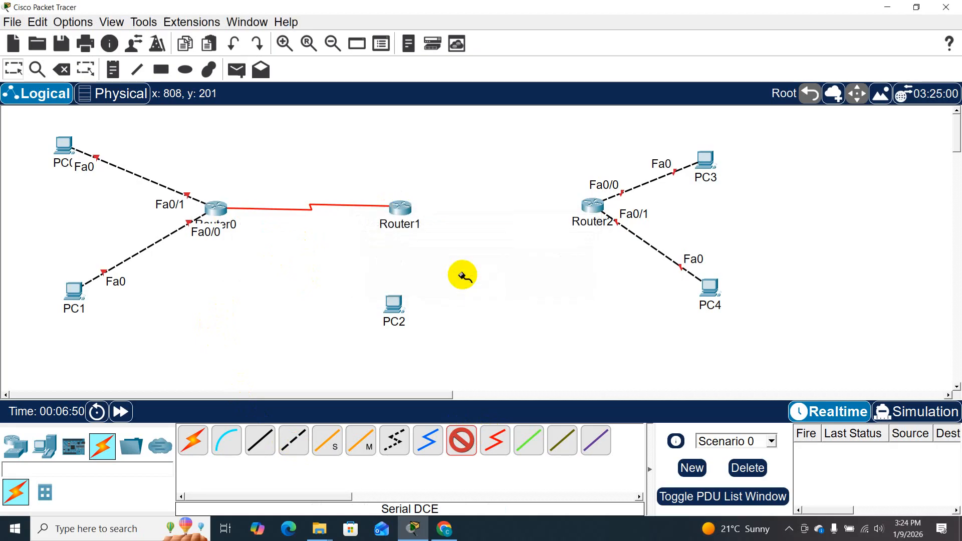
{"action": "left_click", "coordinate": [392, 207]}
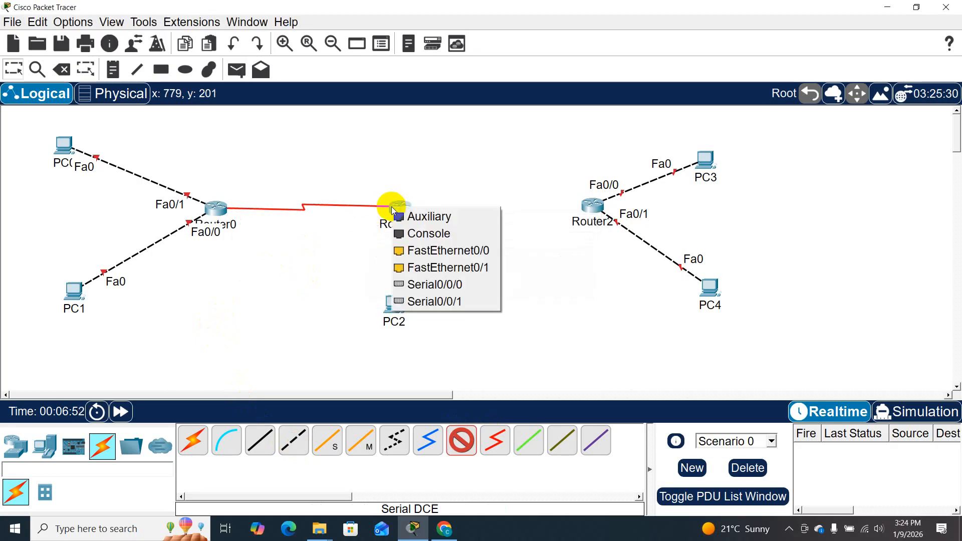
{"action": "left_click", "coordinate": [448, 284]}
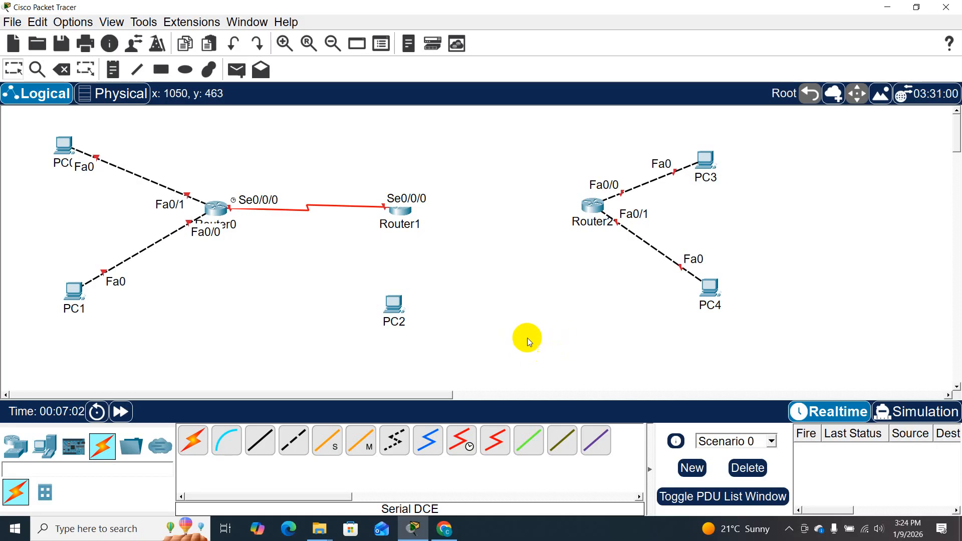
- Connect Router1's Serial0/0/1 port to Router2's Serial0/0/0 port with a Serial DCE cable, starting at Router1
{"action": "left_click", "coordinate": [462, 440]}
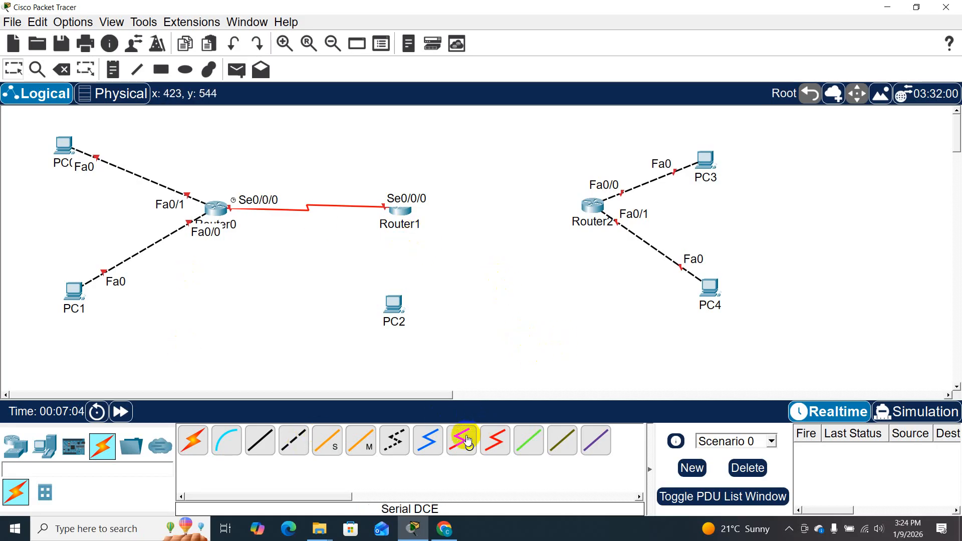
{"action": "left_click", "coordinate": [407, 204]}
{"action": "left_click", "coordinate": [407, 211]}
{"action": "left_click", "coordinate": [479, 289]}
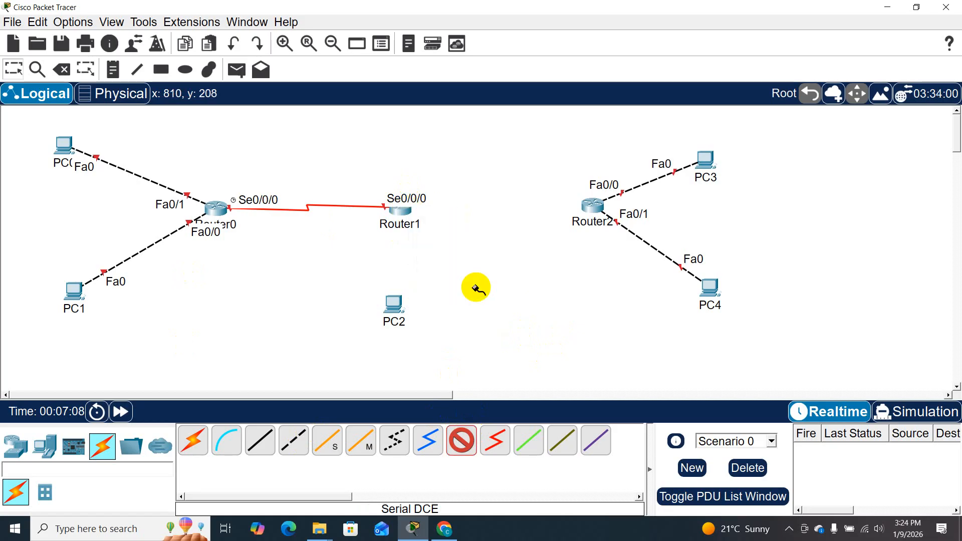
{"action": "left_click", "coordinate": [593, 206]}
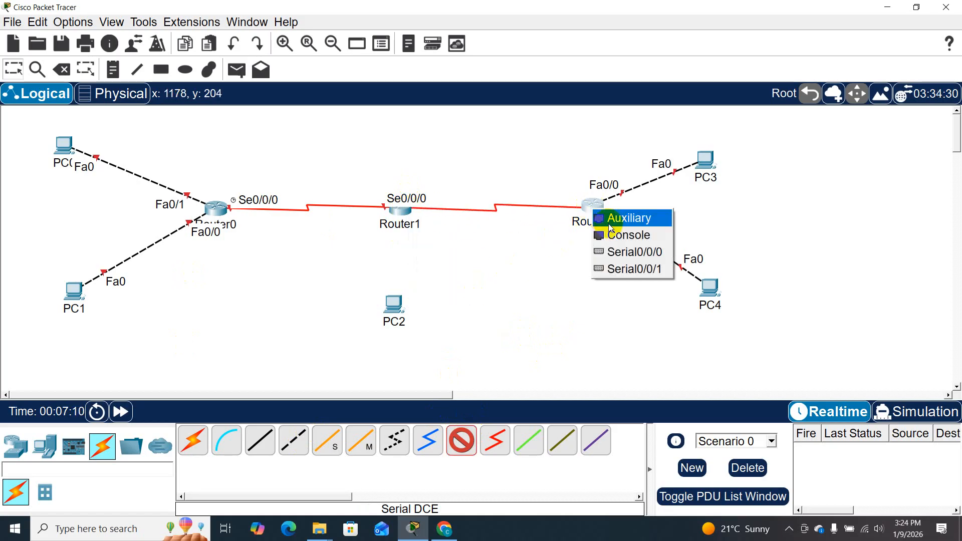
{"action": "left_click", "coordinate": [620, 255]}
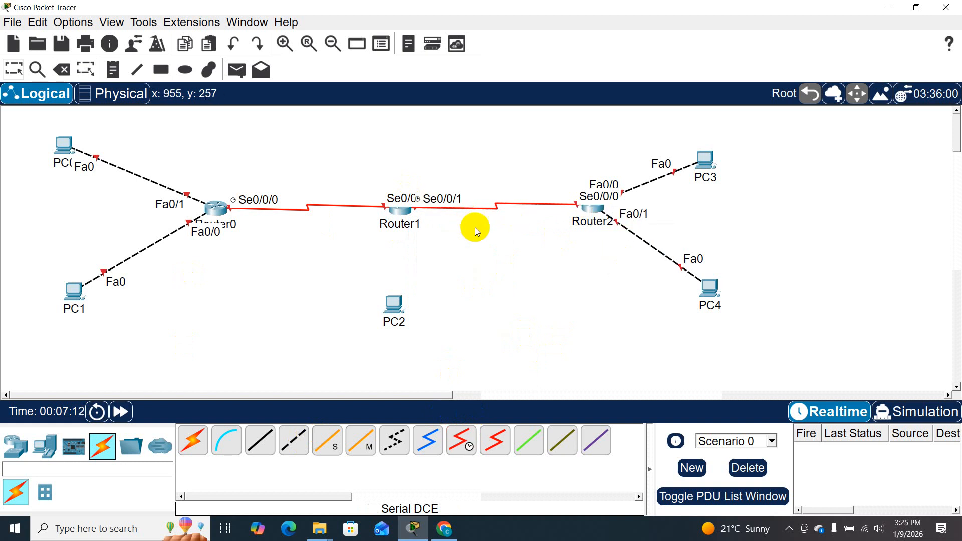
- Connect Router1's FastEthernet0/0 port to PC2's FastEthernet0 port with a Copper Cross-Over cable
{"action": "left_click", "coordinate": [294, 443]}
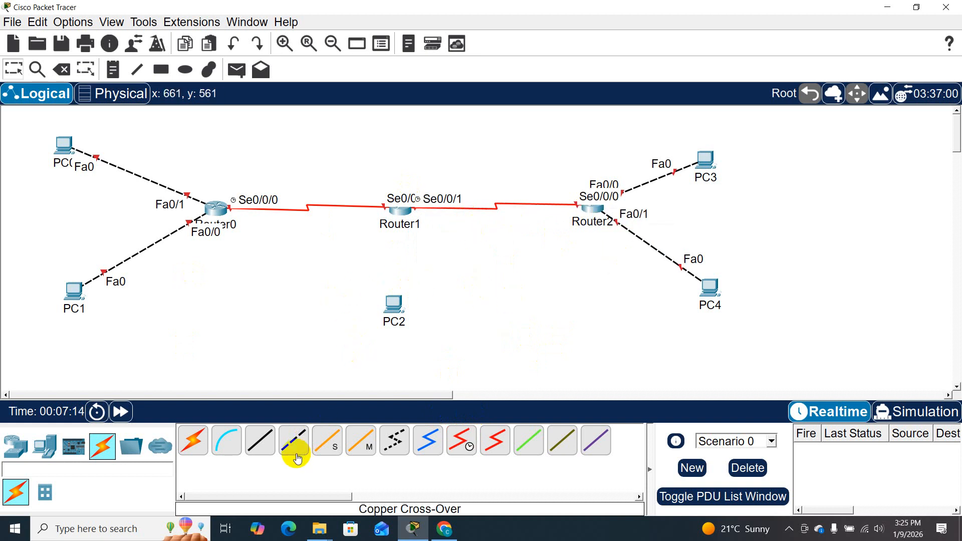
{"action": "left_click", "coordinate": [406, 216]}
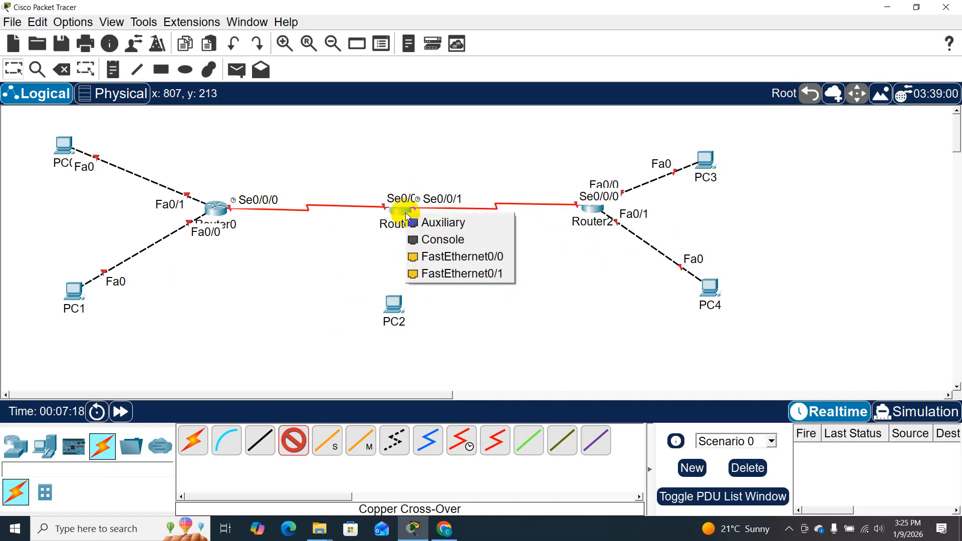
{"action": "left_click", "coordinate": [436, 262]}
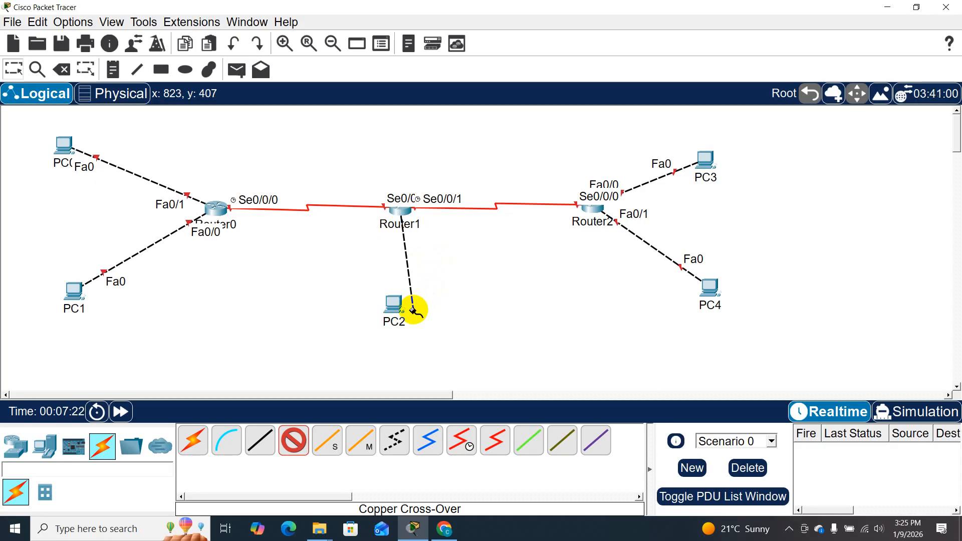
{"action": "left_click", "coordinate": [394, 308]}
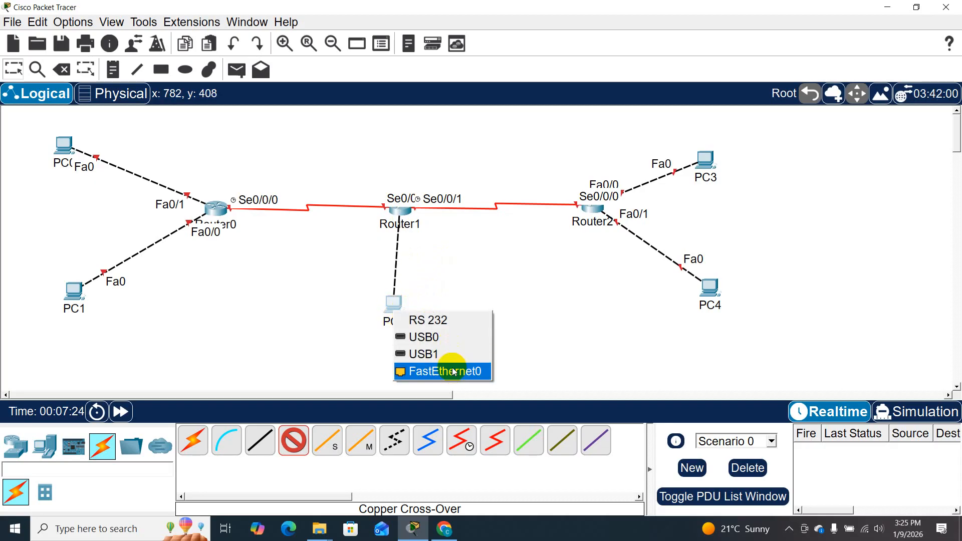
{"action": "left_click", "coordinate": [453, 371]}
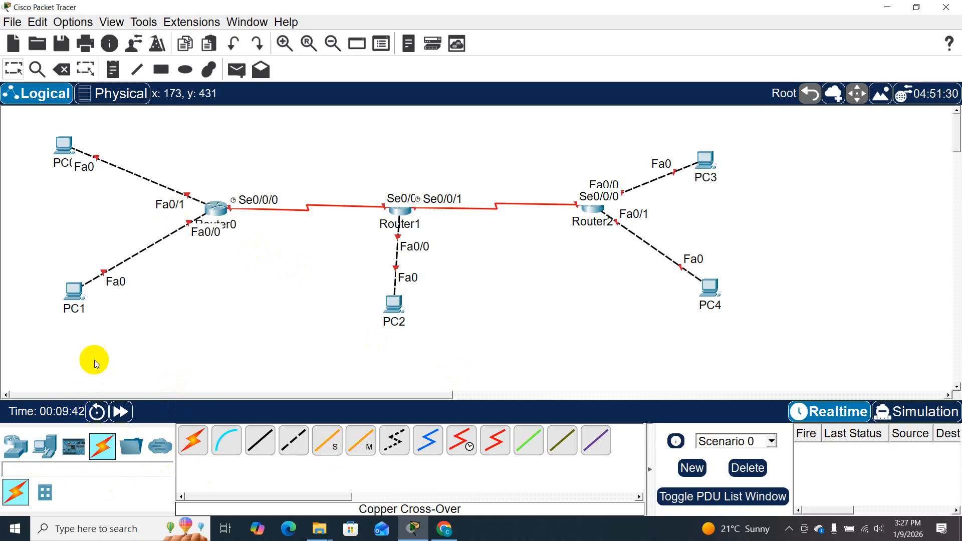
- Place a note reading 192.168.1.0/27 beside PC0, above its link to Router0
{"action": "left_click", "coordinate": [113, 70]}
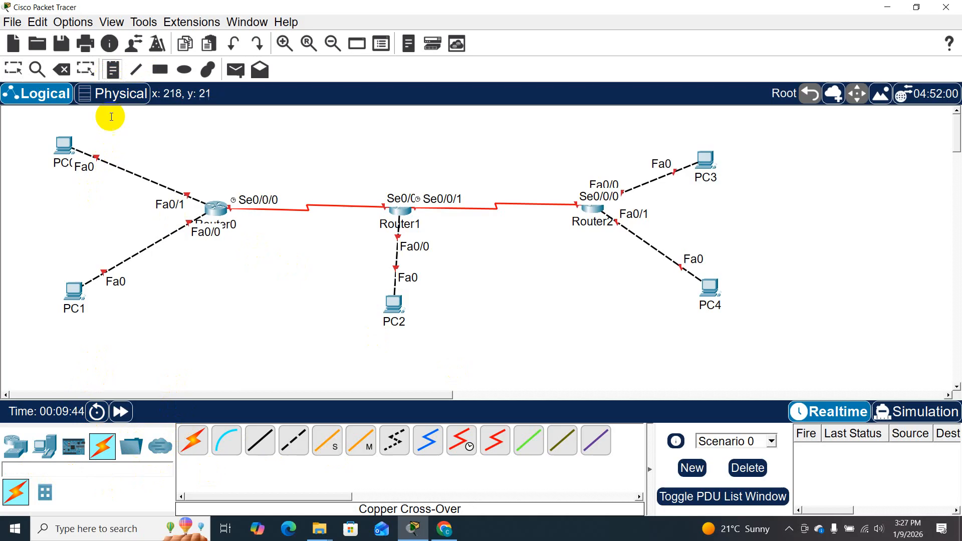
{"action": "left_click", "coordinate": [100, 139]}
{"action": "type", "text": "19"}
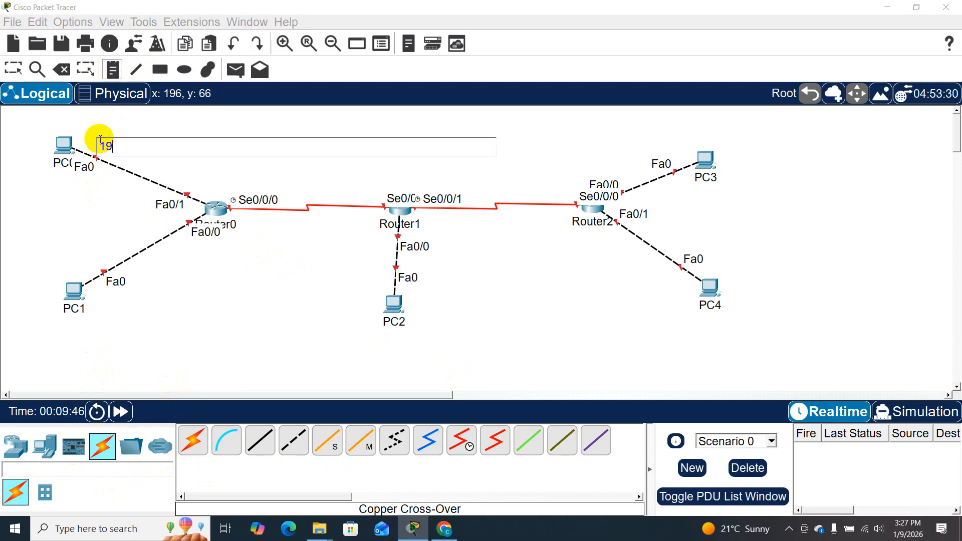
{"action": "type", "text": "2.168.1.0/27"}
- Place a note reading 192.168.1.32/27 beside the link between PC1 and Router0
{"action": "left_click", "coordinate": [132, 269]}
{"action": "type", "text": "192"}
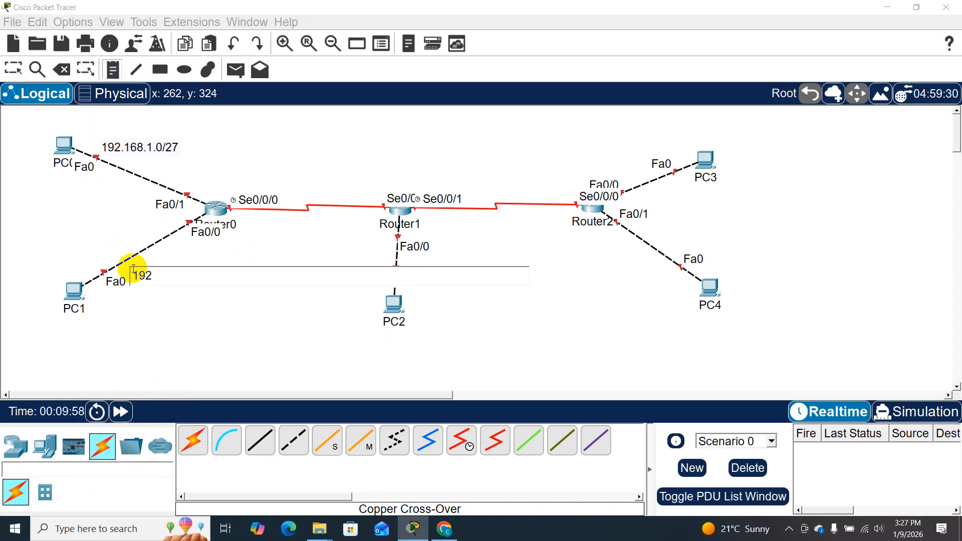
{"action": "type", "text": ".168"}
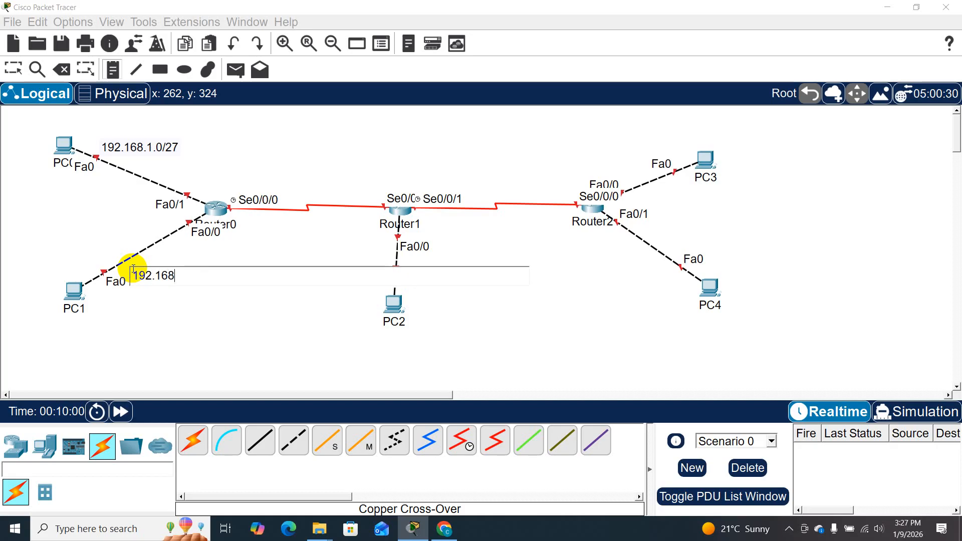
{"action": "type", "text": ".1.32/27"}
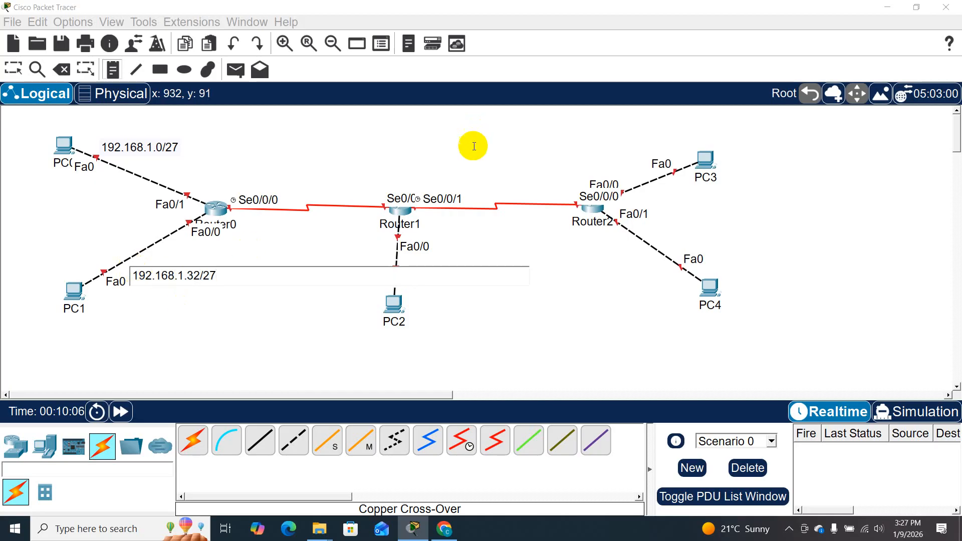
- Place a note reading 192.168.2.0/27 above the serial link between Router0 and Router1
{"action": "left_click", "coordinate": [274, 171]}
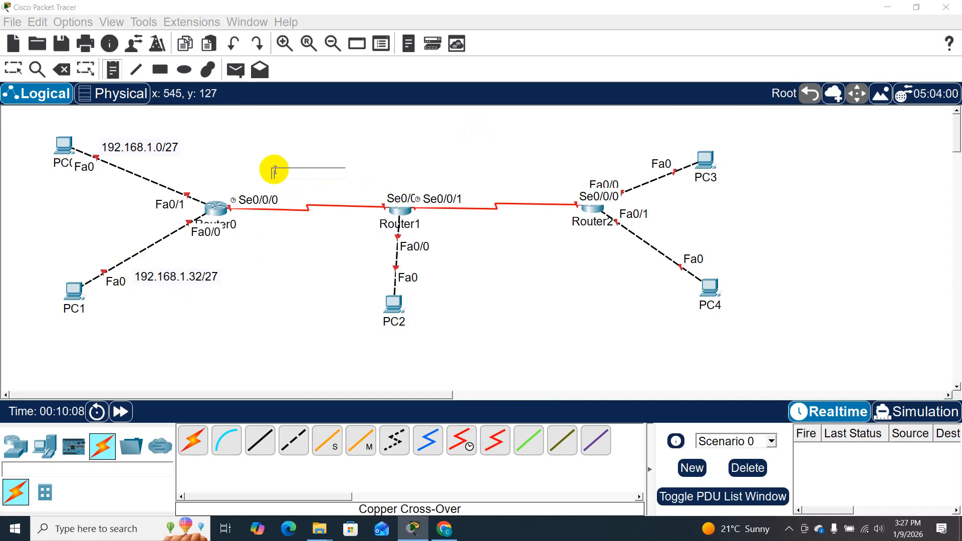
{"action": "type", "text": "19"}
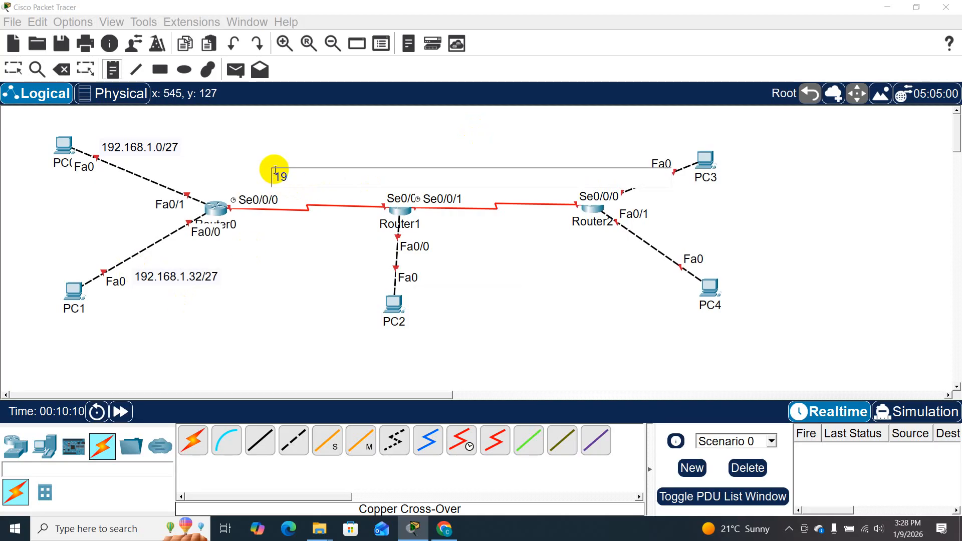
{"action": "type", "text": "2.168.2.0/27"}
{"action": "left_click", "coordinate": [492, 271]}
- Place a note reading 192.168.2.32/27 above the serial link between Router1 and Router2
{"action": "left_click", "coordinate": [463, 178]}
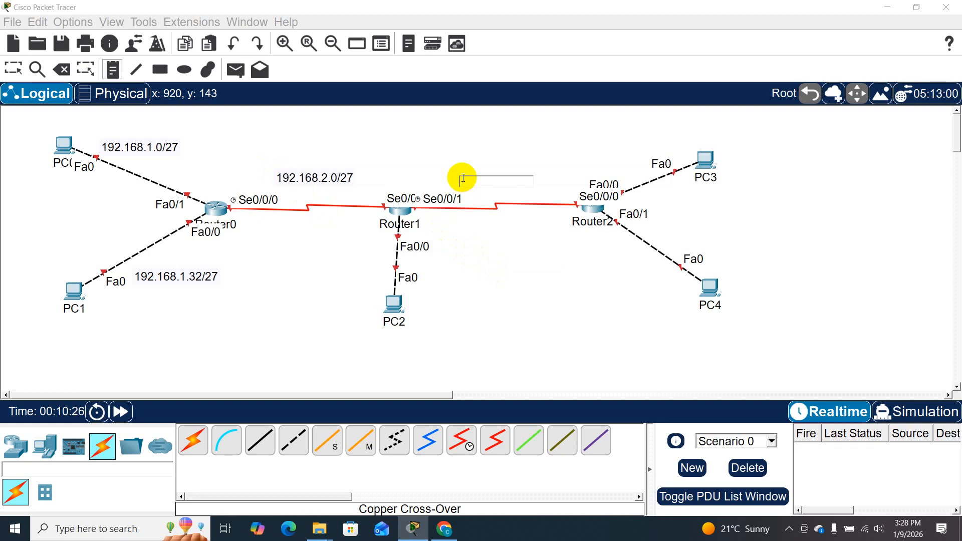
{"action": "type", "text": "1"}
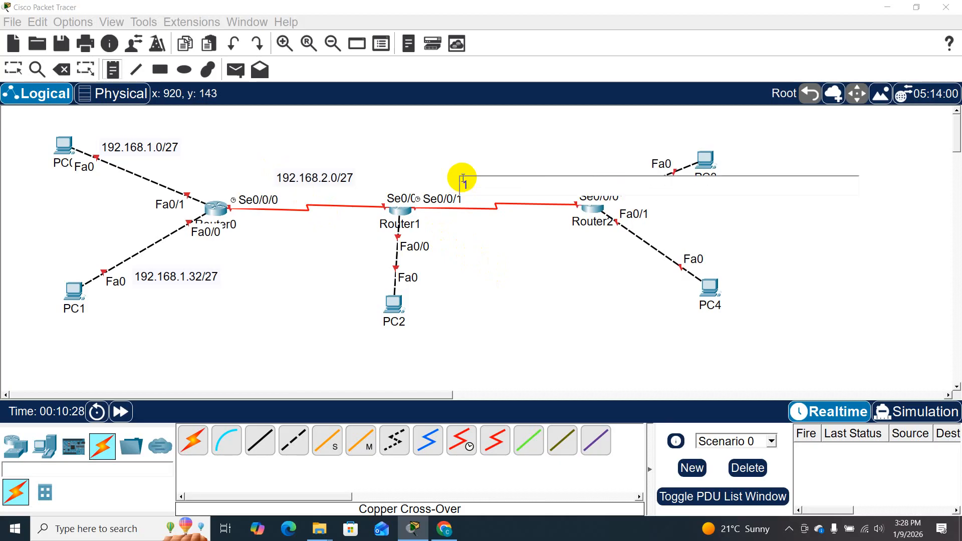
{"action": "type", "text": "92.168.2.32"}
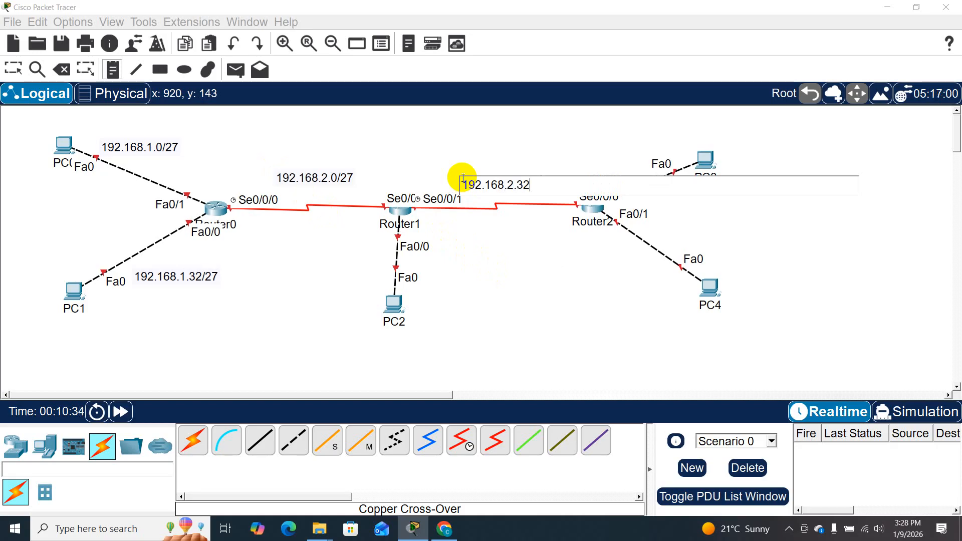
{"action": "type", "text": "/27"}
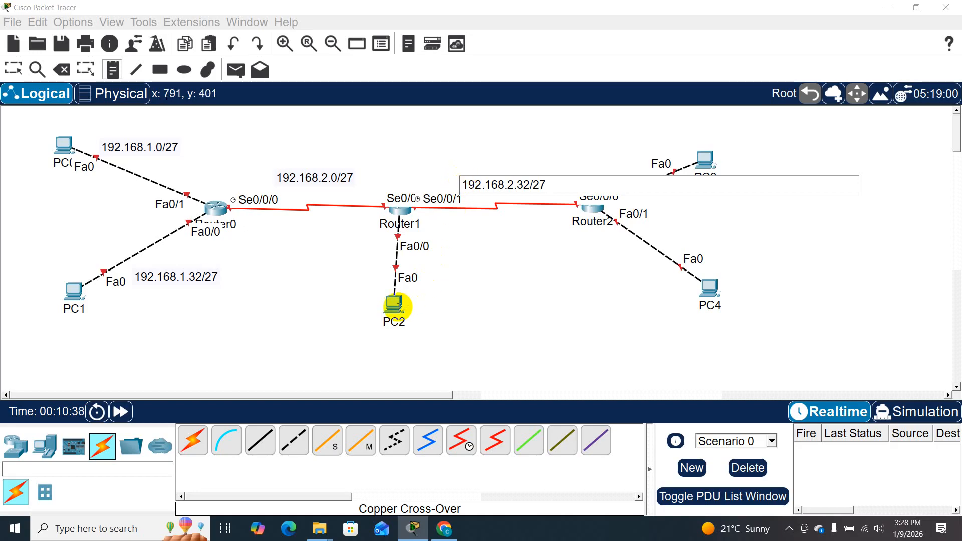
- Place a note reading 192.168.2.64/27 beside the link between Router1 and PC2
{"action": "left_click", "coordinate": [425, 262]}
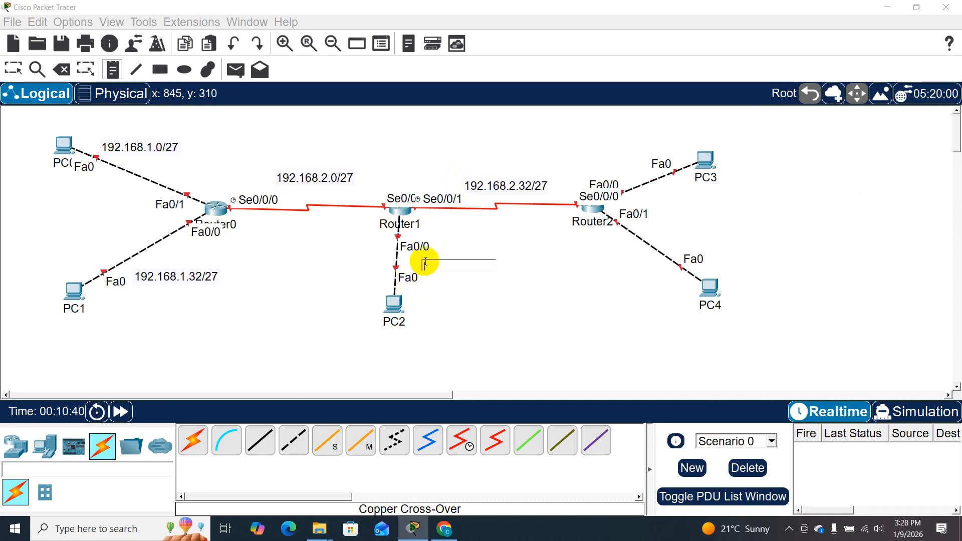
{"action": "type", "text": "192"}
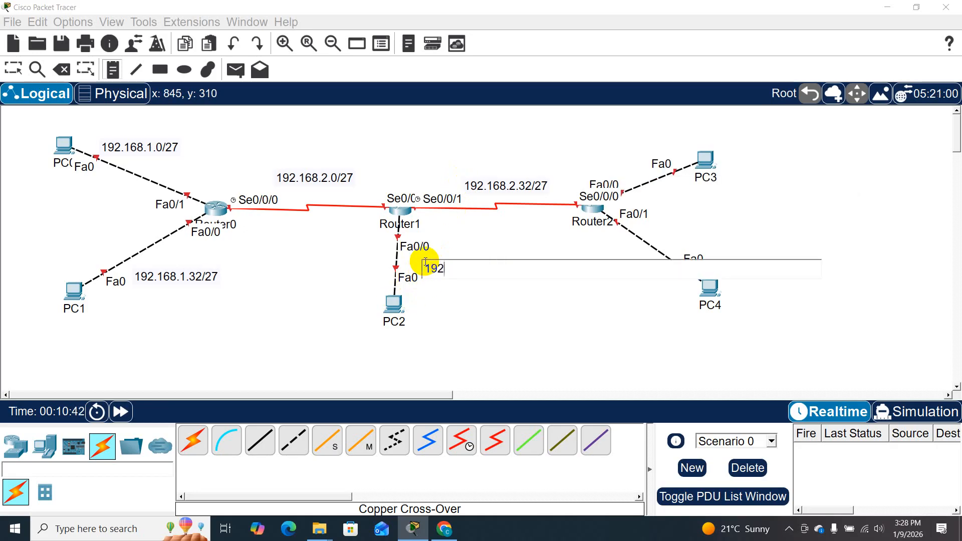
{"action": "type", "text": ".168.2.64"}
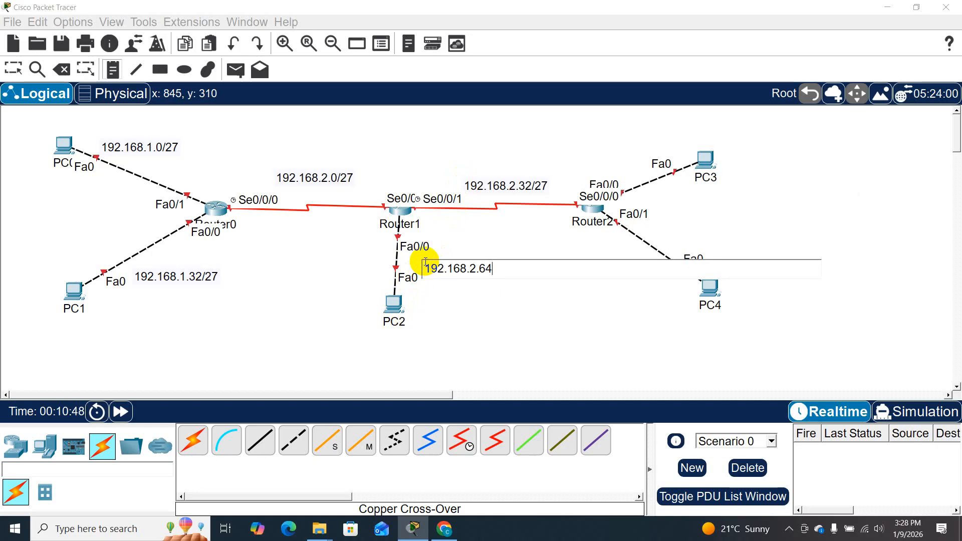
{"action": "type", "text": "/27"}
- Place a note reading 192.168.1.64/27 above the link between Router2 and PC3
{"action": "left_click", "coordinate": [602, 148]}
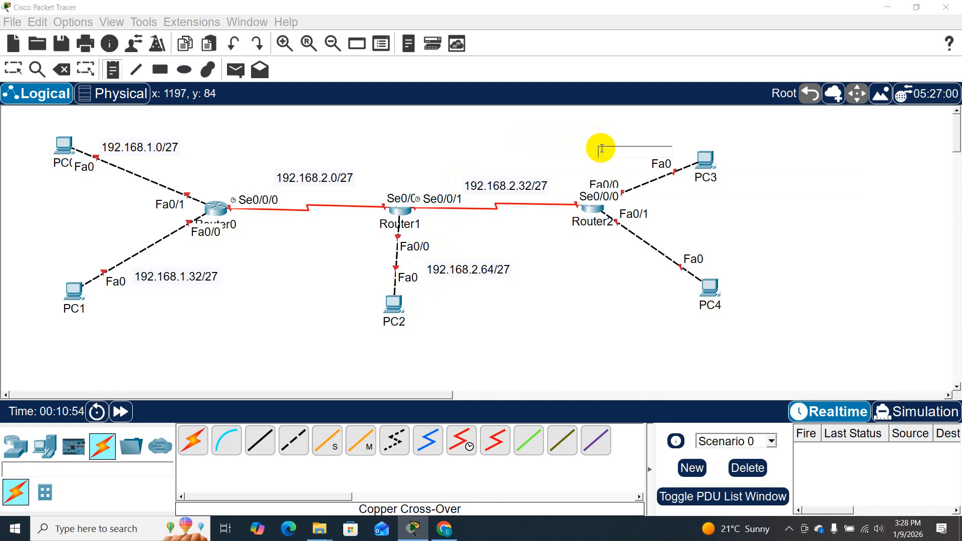
{"action": "type", "text": "192.168"}
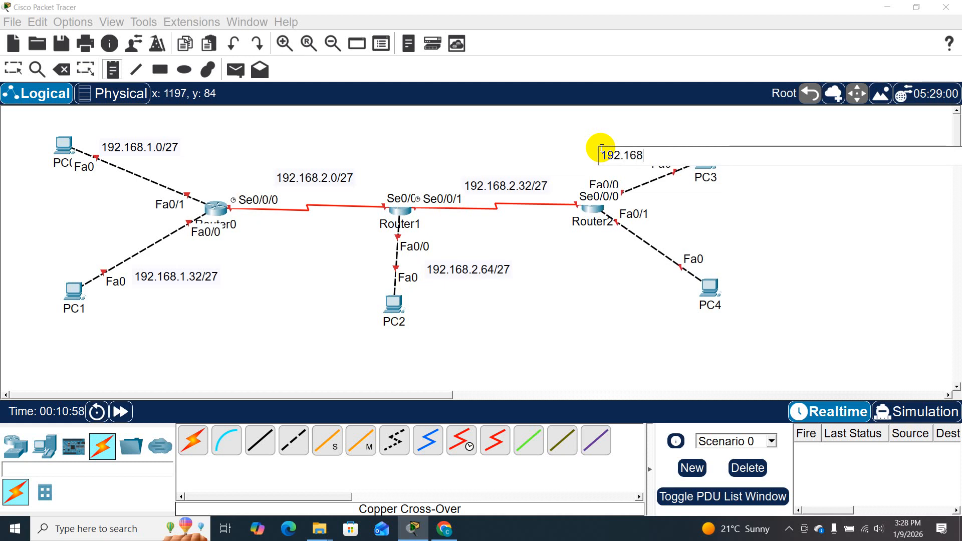
{"action": "type", "text": ".1."}
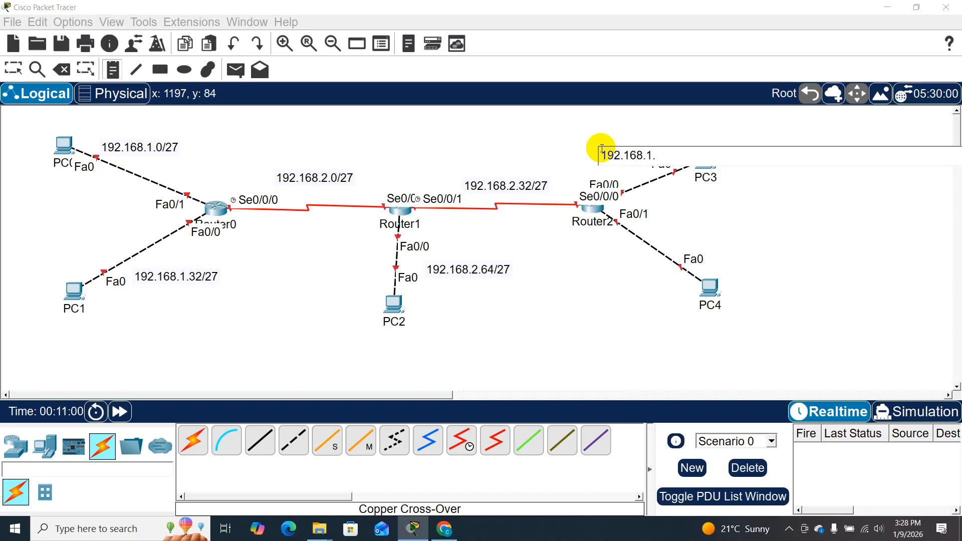
{"action": "type", "text": "64/27"}
- Place a note reading 192.168.1.96/27 beside the link between Router2 and PC4, and leave note placement
{"action": "left_click", "coordinate": [581, 285]}
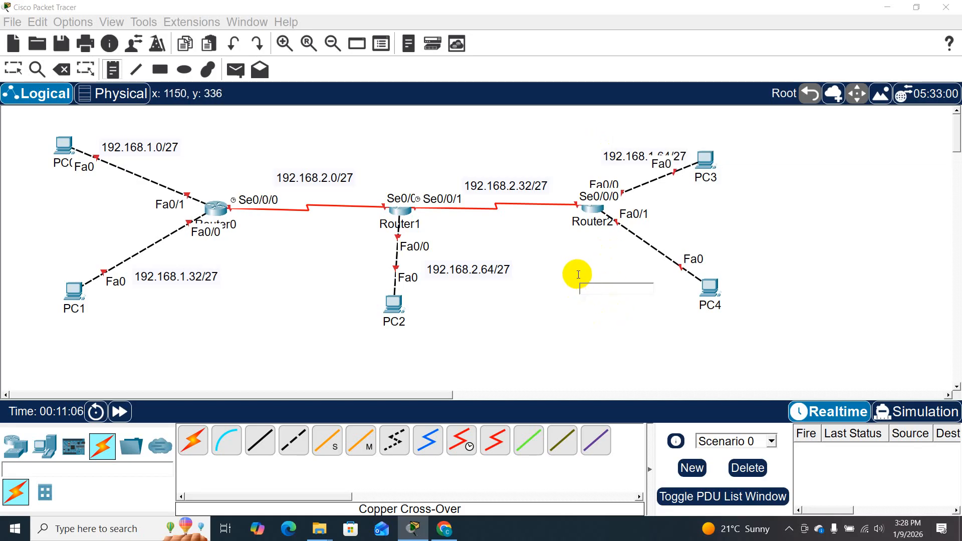
{"action": "left_click", "coordinate": [589, 262]}
{"action": "left_click", "coordinate": [579, 264]}
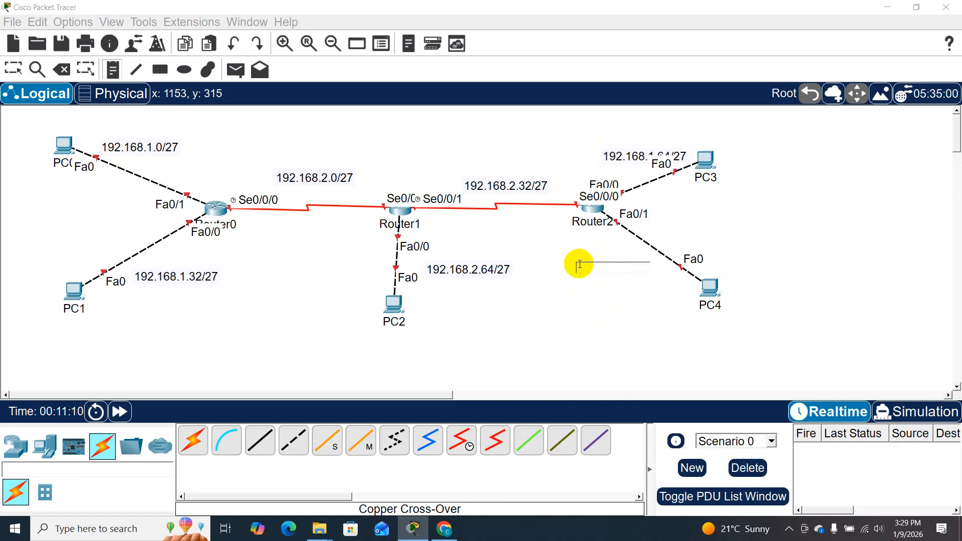
{"action": "type", "text": "1"}
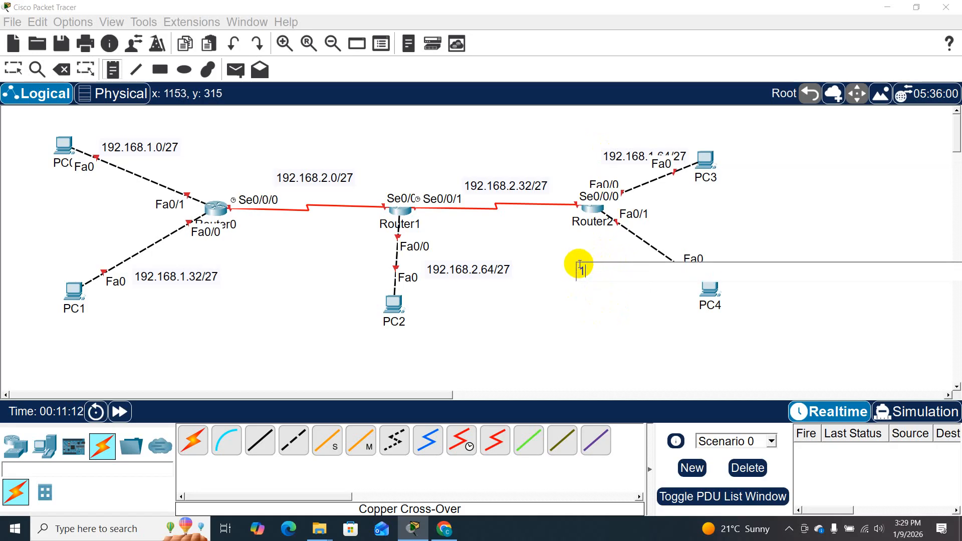
{"action": "type", "text": "92.168.1.96/27"}
{"action": "left_click", "coordinate": [625, 355]}
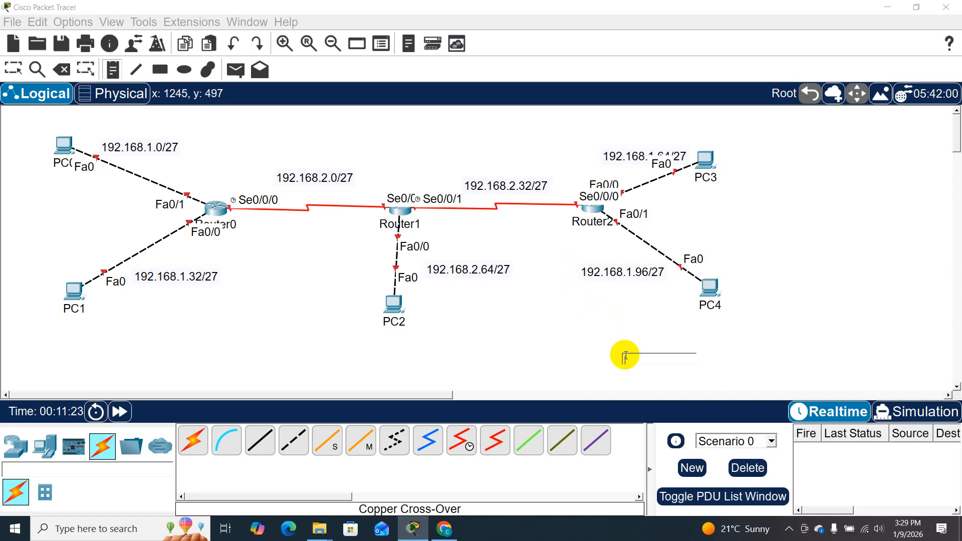
{"action": "key", "text": "Escape"}
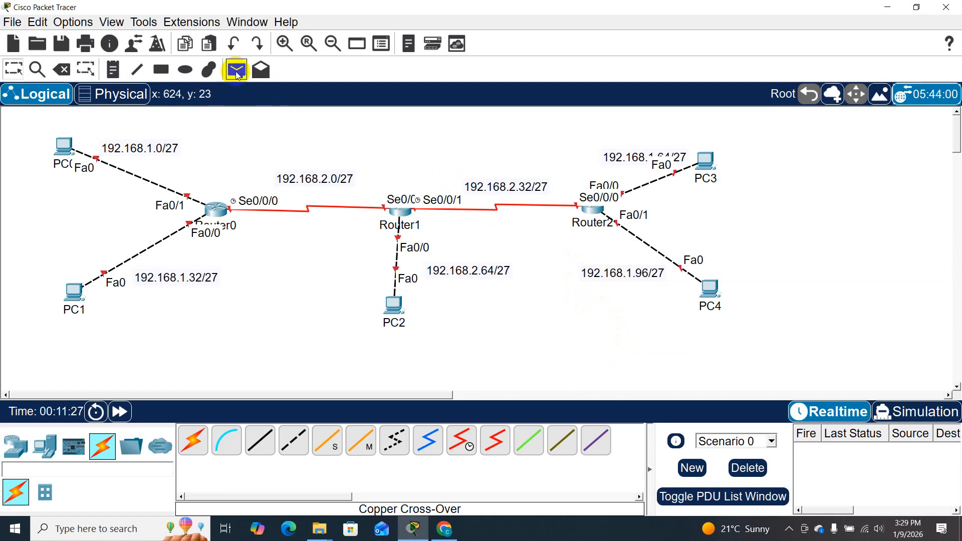
- Place a title note reading "Discontiguous NETWORK( in rip Platform)" above the serial link between Router0 and Router1
{"action": "left_click", "coordinate": [113, 67]}
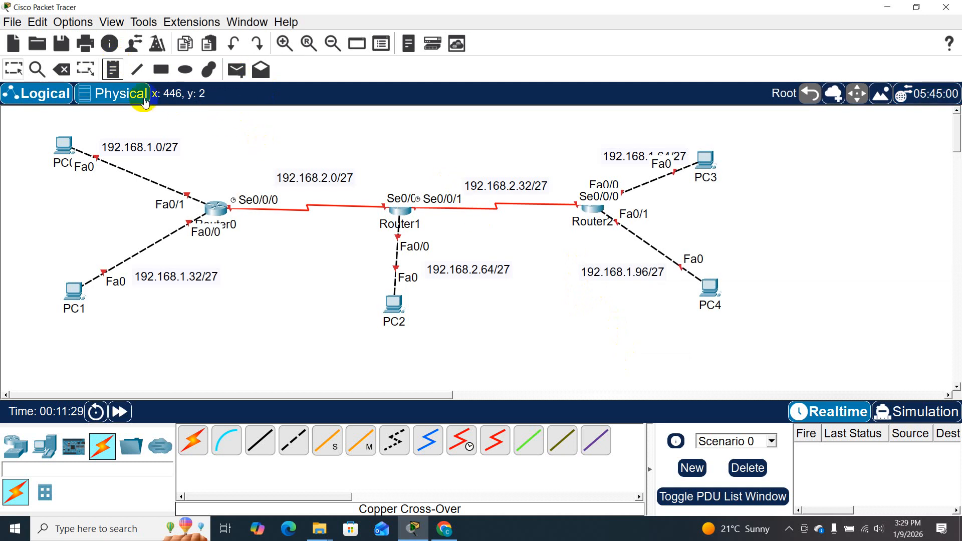
{"action": "left_click", "coordinate": [113, 68]}
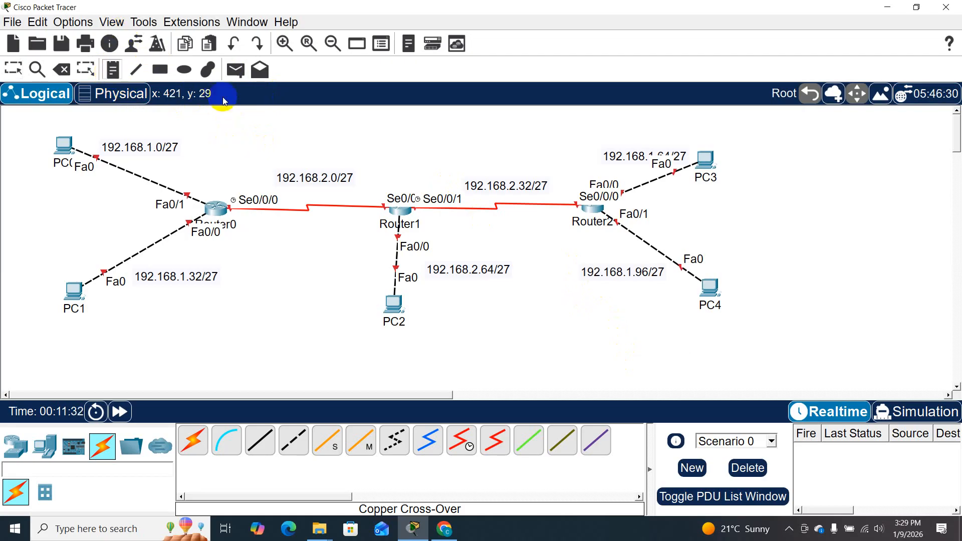
{"action": "left_click", "coordinate": [253, 139]}
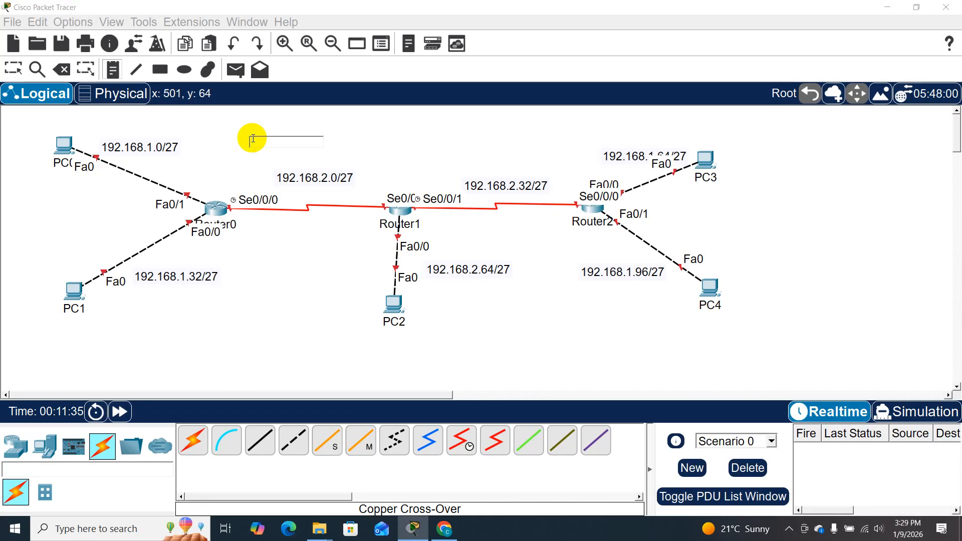
{"action": "type", "text": "Dis"}
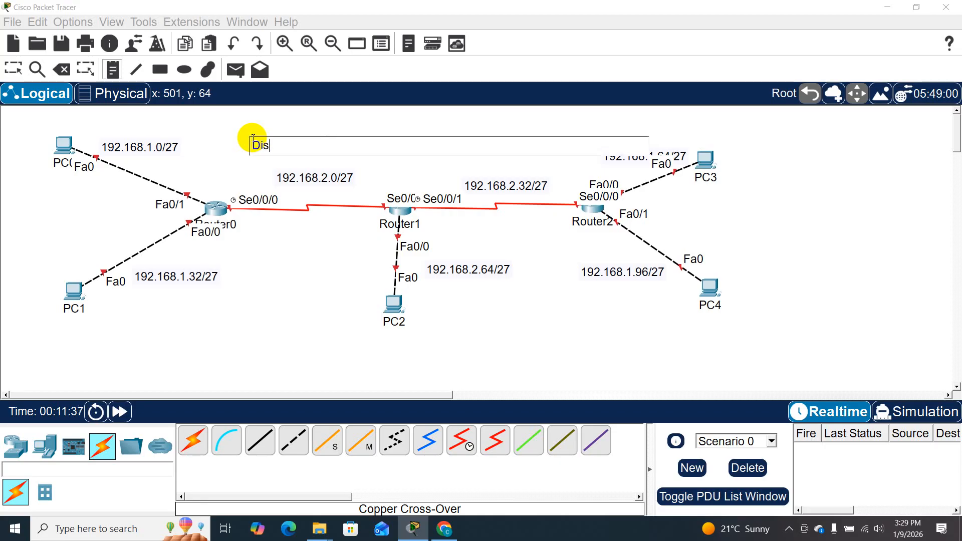
{"action": "type", "text": "contiguoue"}
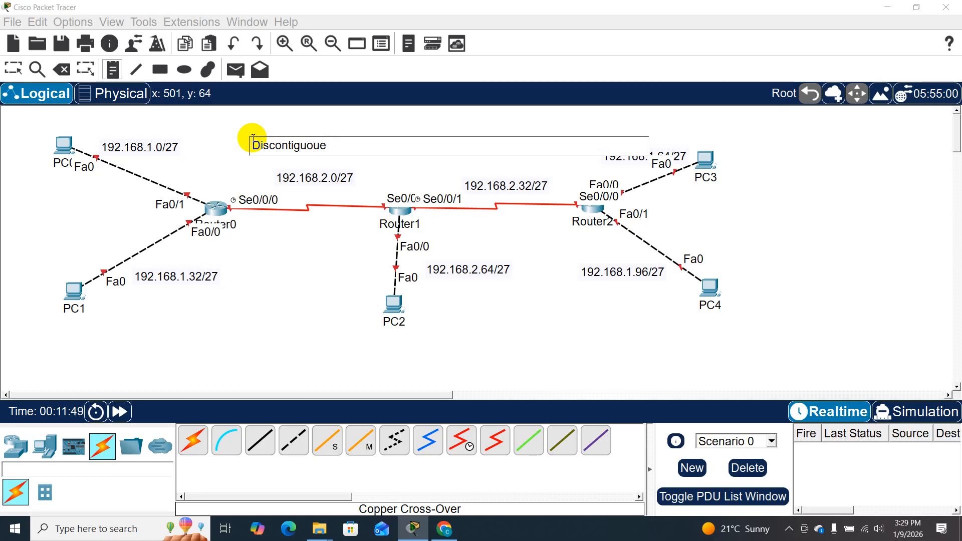
{"action": "key", "text": "BackSpace"}
{"action": "type", "text": "s NETWORK( I"}
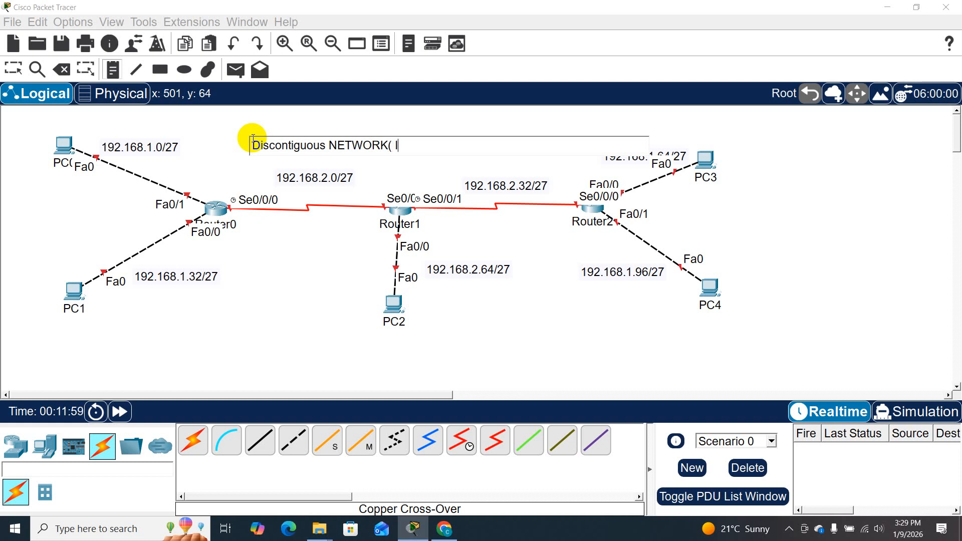
{"action": "type", "text": "N rip pLAT"}
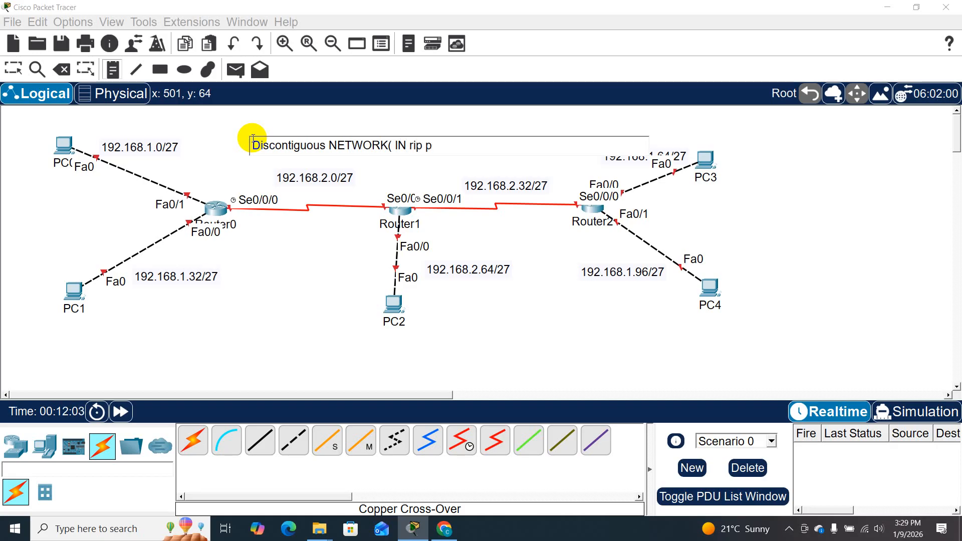
{"action": "key", "text": "BackSpace"}
{"action": "key", "text": "BackSpace"}
{"action": "key", "text": "BackSpace"}
{"action": "key", "text": "BackSpace"}
{"action": "type", "text": "PLAT"}
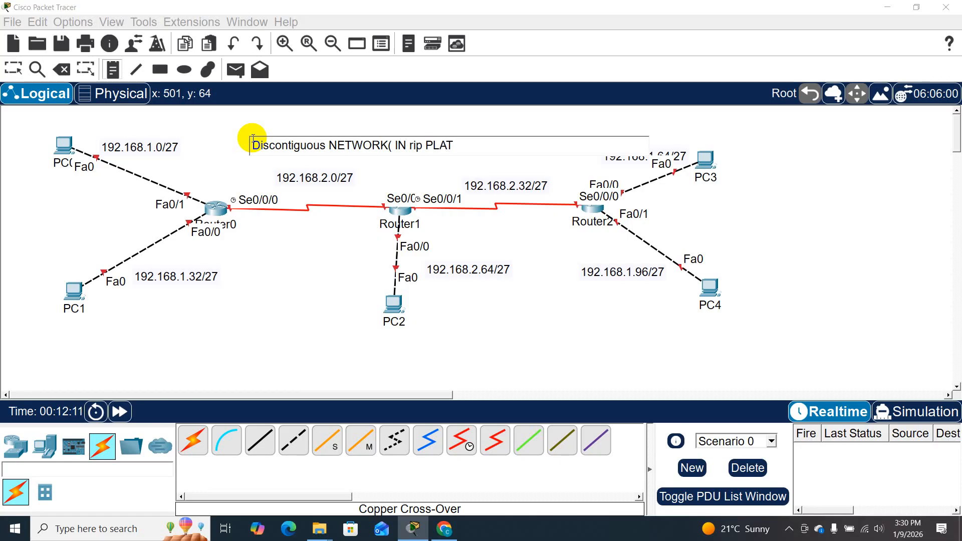
{"action": "key", "text": "BackSpace"}
{"action": "key", "text": "BackSpace"}
{"action": "key", "text": "BackSpace"}
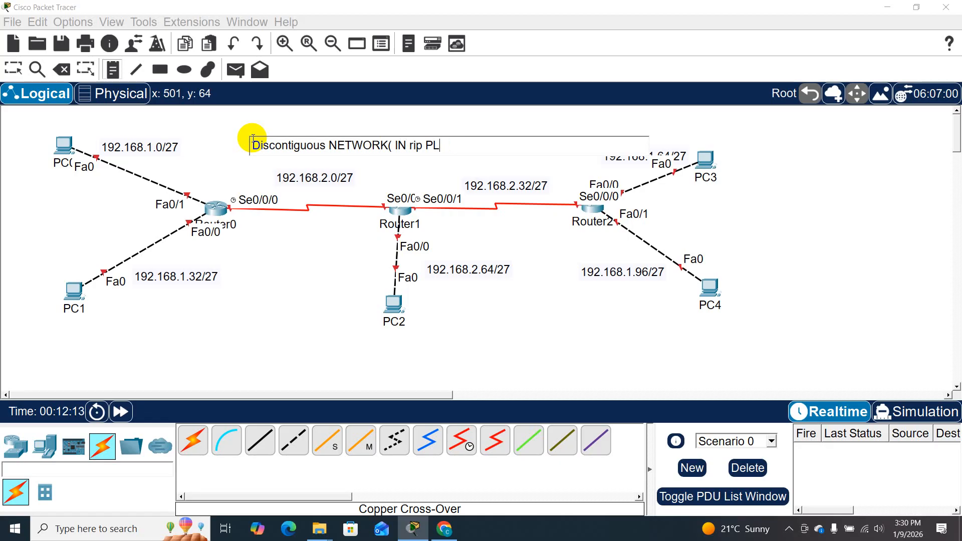
{"action": "type", "text": "lat"}
{"action": "type", "text": "form"}
{"action": "key", "text": "BackSpace"}
{"action": "key", "text": "BackSpace"}
{"action": "key", "text": "BackSpace"}
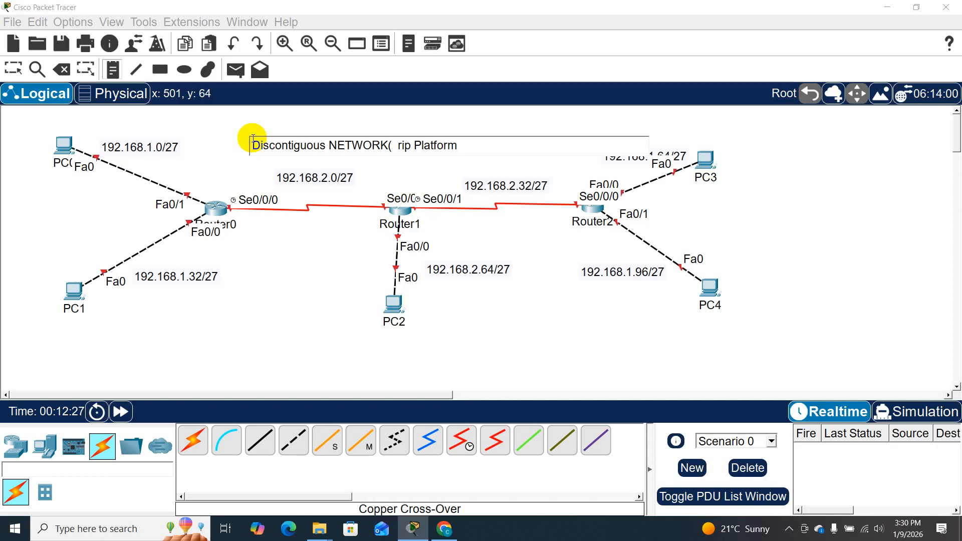
{"action": "type", "text": "in"}
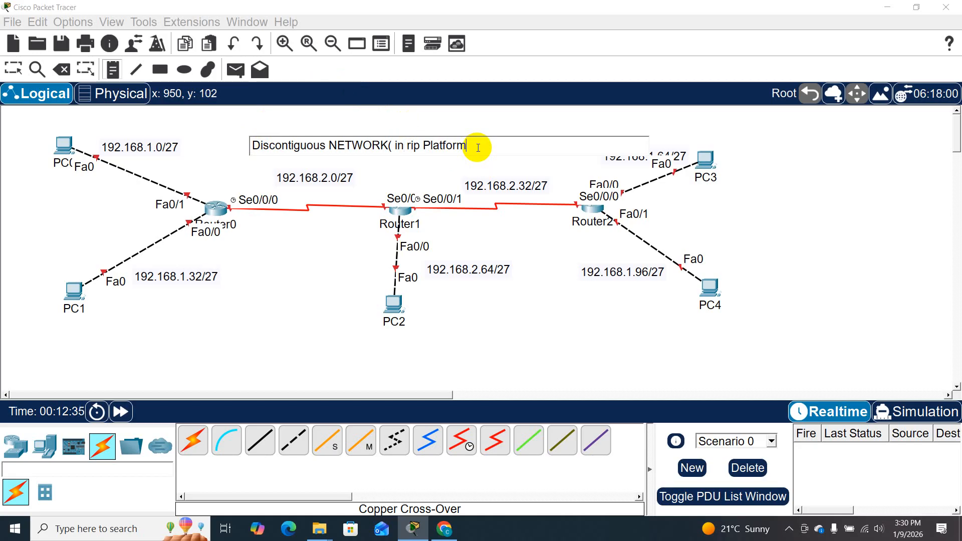
{"action": "type", "text": ")"}
{"action": "left_click", "coordinate": [499, 321]}
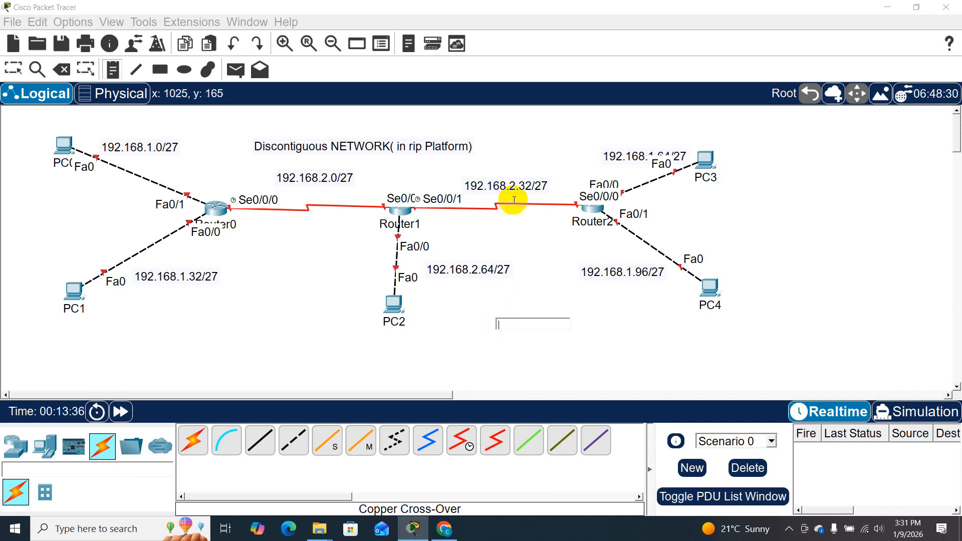
- Leave note placement and move the 192.168.1.64/27 note up, clear of the Fa0 label beside PC3
{"action": "left_click", "coordinate": [18, 66]}
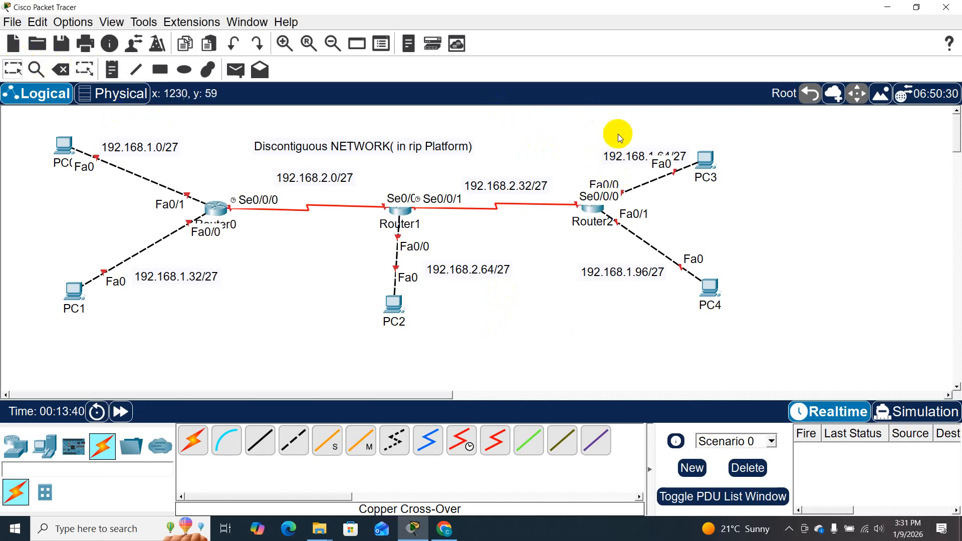
{"action": "left_click_drag", "start_coordinate": [607, 157], "coordinate": [603, 143]}
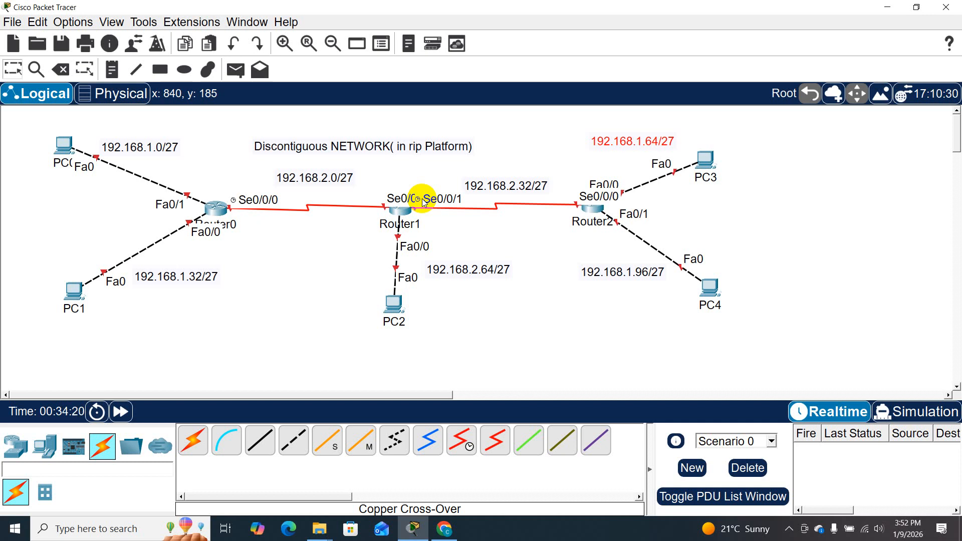
- Open Router0's command line and answer no to the initial configuration dialog to reach the user prompt
{"action": "left_click", "coordinate": [221, 215]}
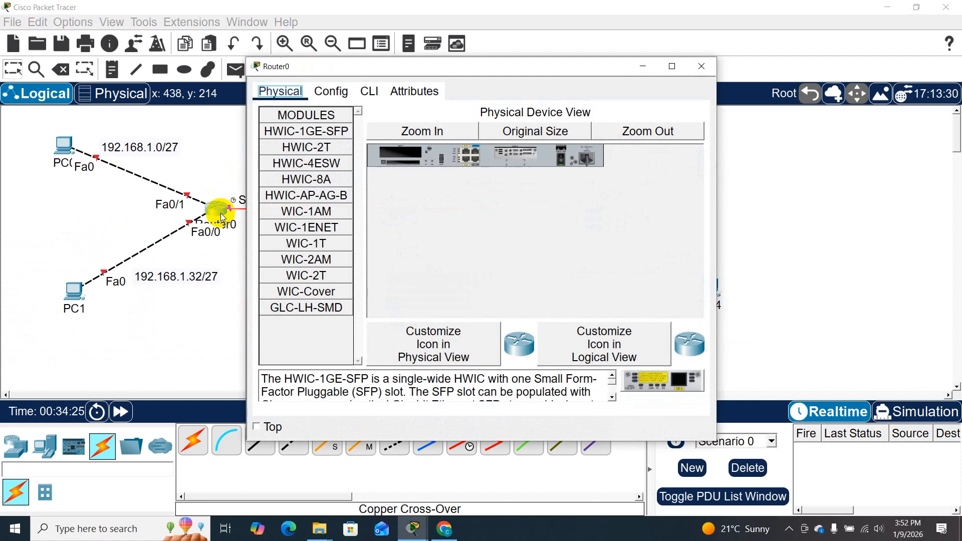
{"action": "left_click", "coordinate": [370, 91]}
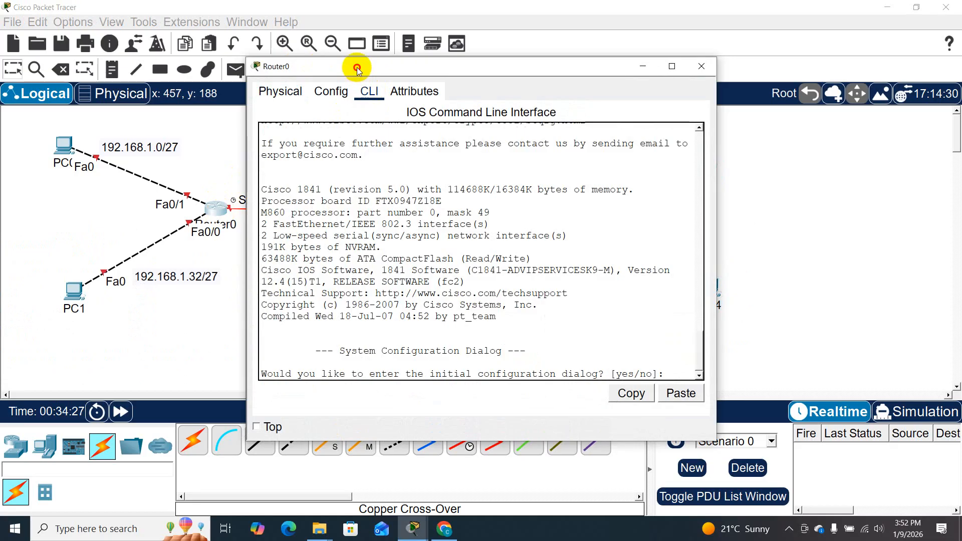
{"action": "left_click_drag", "start_coordinate": [357, 67], "coordinate": [428, 35]}
{"action": "type", "text": "no"}
{"action": "key", "text": "Return"}
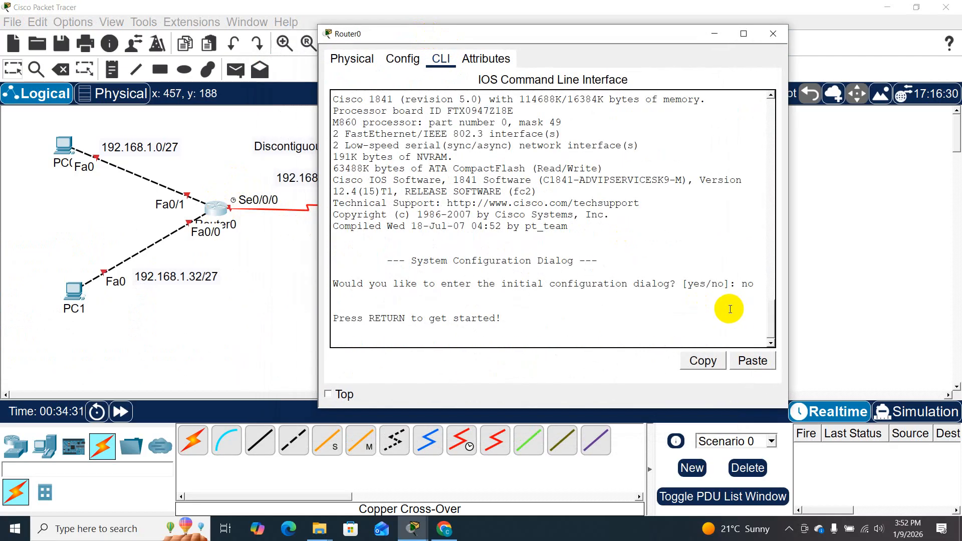
{"action": "key", "text": "Return"}
{"action": "key", "text": "Return"}
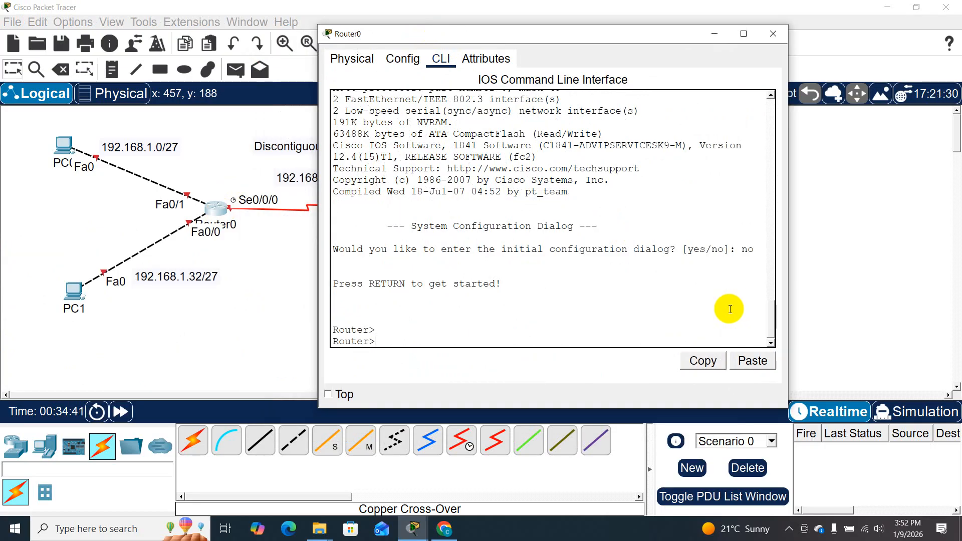
- Enter privileged mode with en and global configuration mode with conf t on Router0
{"action": "type", "text": "en"}
{"action": "key", "text": "Return"}
{"action": "type", "text": "conf t"}
{"action": "key", "text": "Return"}
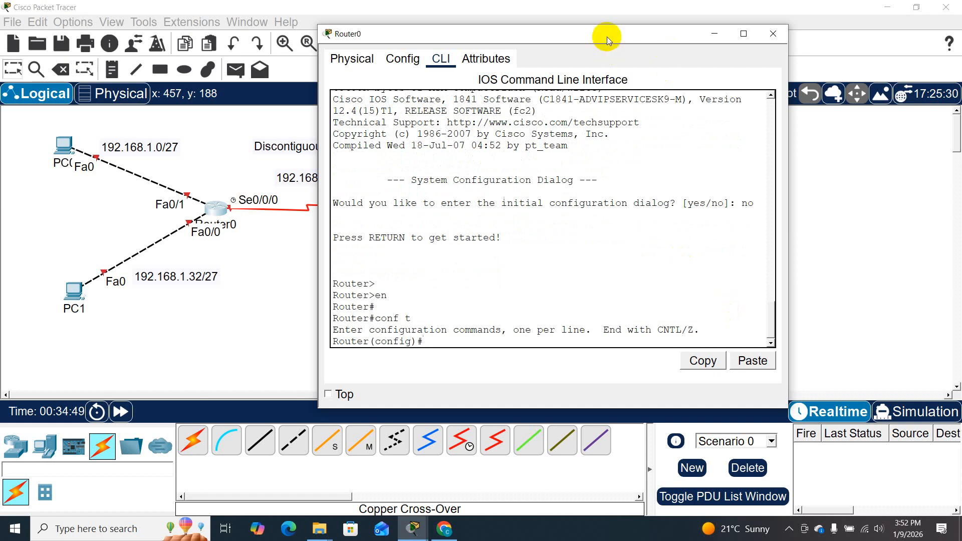
{"action": "left_click_drag", "start_coordinate": [607, 34], "coordinate": [625, 32]}
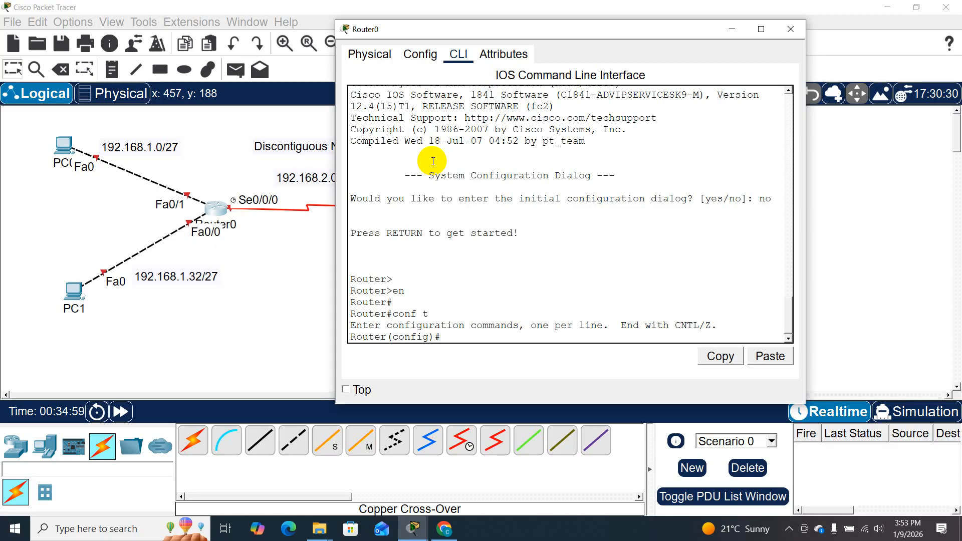
- Set Router0's hostname to R1
{"action": "type", "text": "hos"}
{"action": "key", "text": "Tab"}
{"action": "type", "text": "R1"}
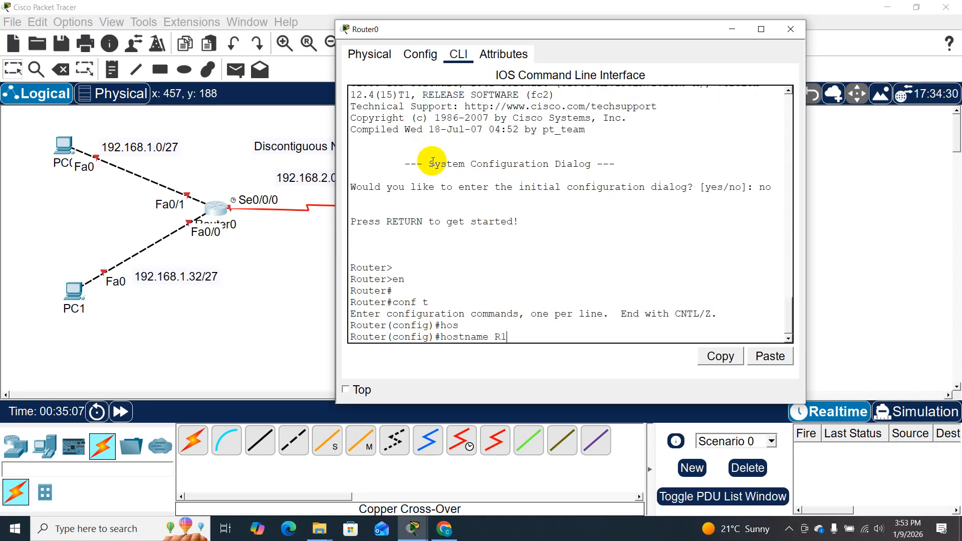
{"action": "key", "text": "Return"}
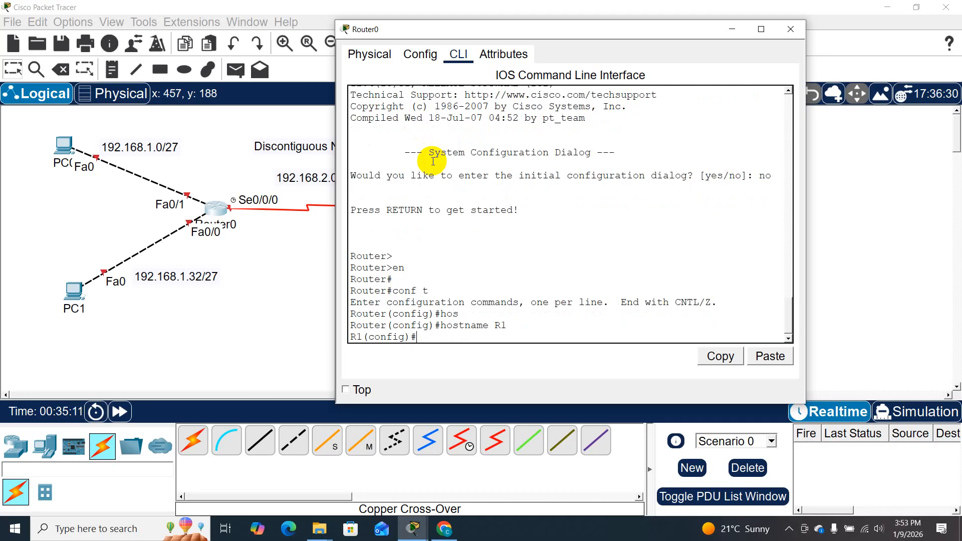
- Assign IP address 192.168.1.33 with subnet mask 255.255.255.224 to interface f0/0 on R1
{"action": "type", "text": "INT"}
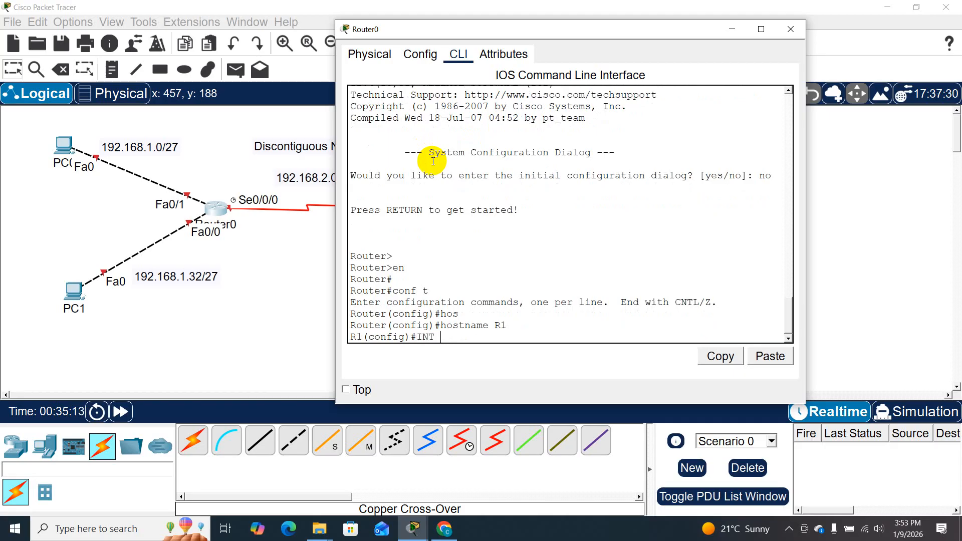
{"action": "key", "text": "BackSpace"}
{"action": "key", "text": "BackSpace"}
{"action": "key", "text": "BackSpace"}
{"action": "type", "text": "int f0/0"}
{"action": "key", "text": "Return"}
{"action": "type", "text": "ip add 192.168"}
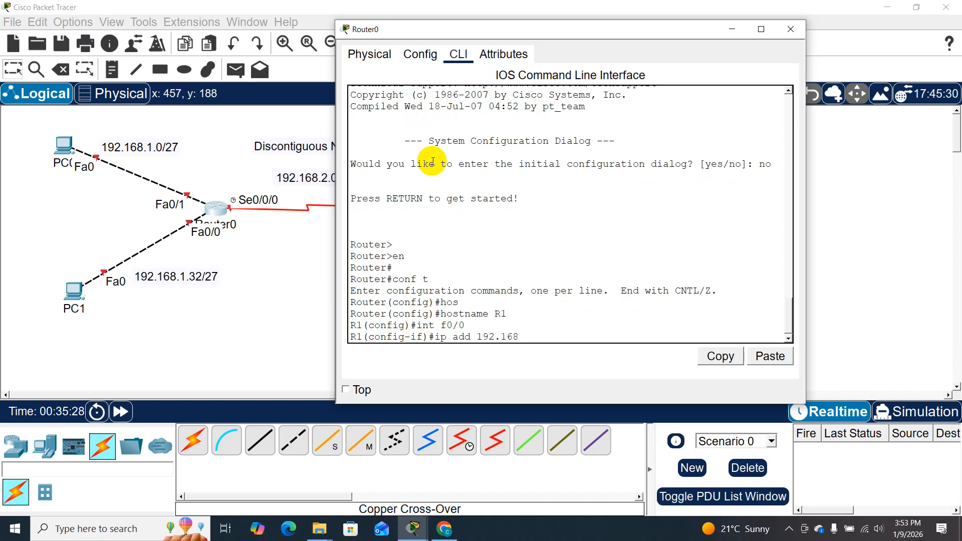
{"action": "type", "text": ".1.33 255.255.255"}
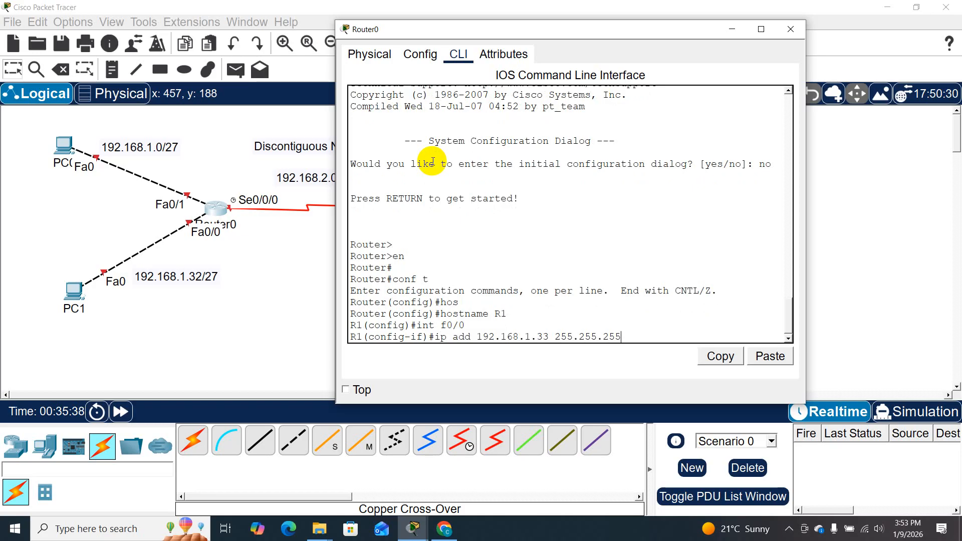
{"action": "type", "text": ".224"}
{"action": "key", "text": "Return"}
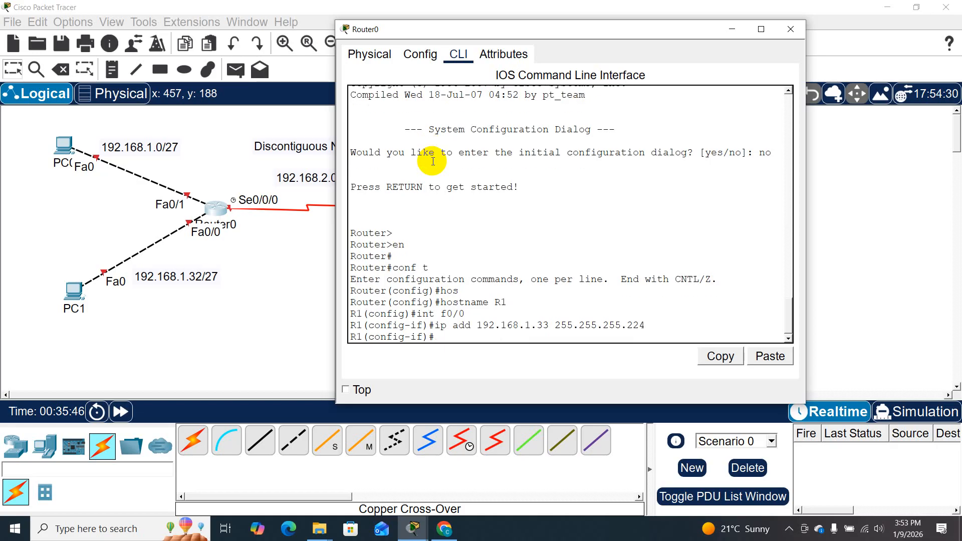
- Enable interface f0/0 on R1 with no shutdown and return to the interface configuration prompt
{"action": "type", "text": "no sh"}
{"action": "key", "text": "Tab"}
{"action": "key", "text": "Return"}
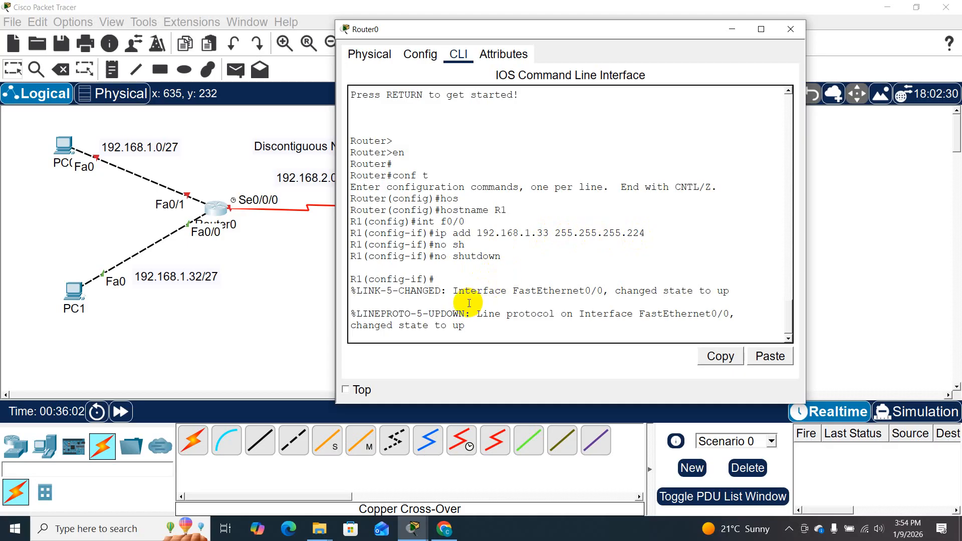
{"action": "key", "text": "Return"}
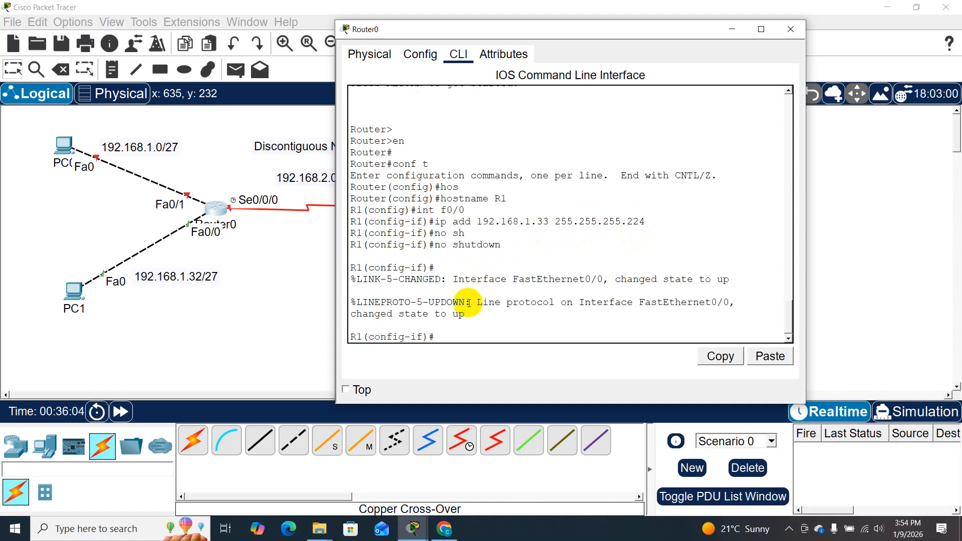
- Switch R1 to interface f0/1 and begin its ip add command with an address starting 192.168.1
{"action": "type", "text": "int f0/1"}
{"action": "key", "text": "Return"}
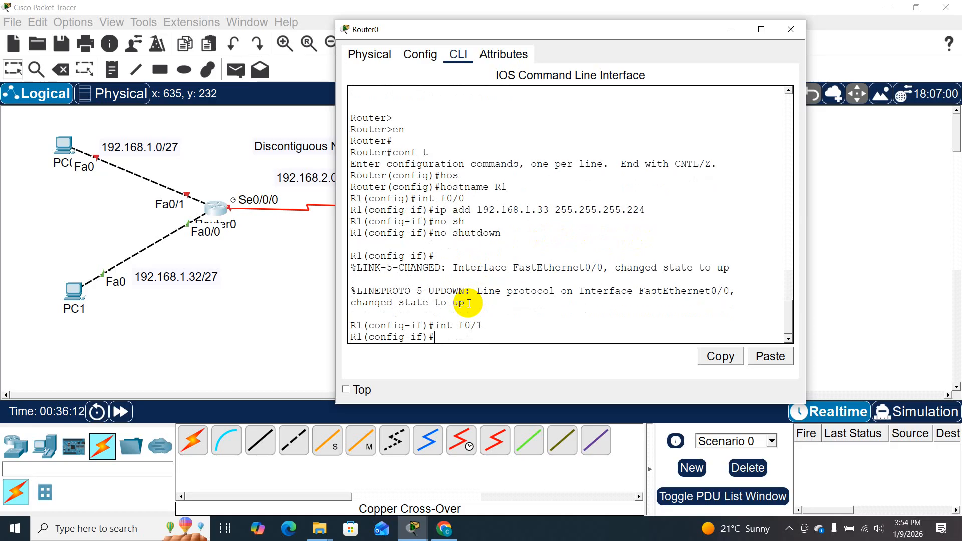
{"action": "type", "text": "ip add 192.168"}
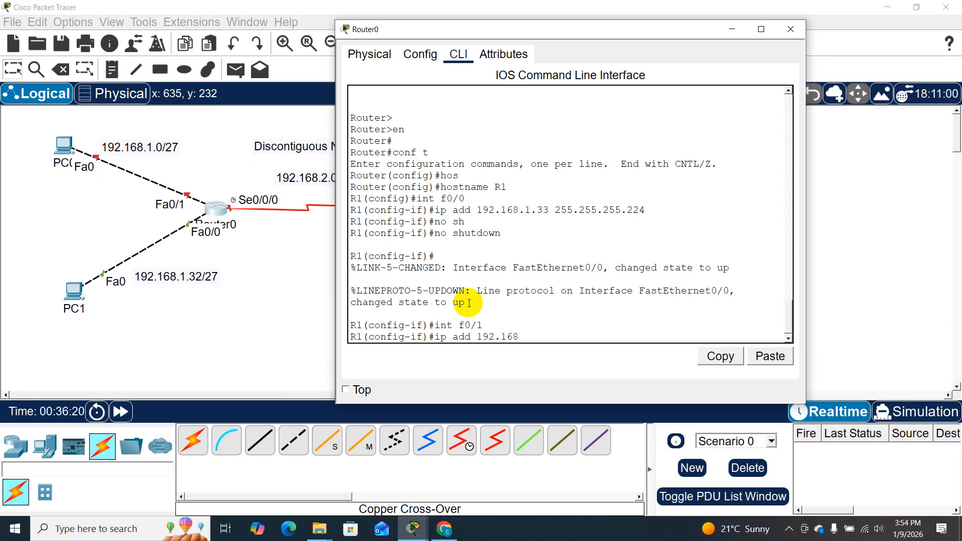
{"action": "type", "text": "."}
{"action": "type", "text": "1.1 255.255.255.224"}
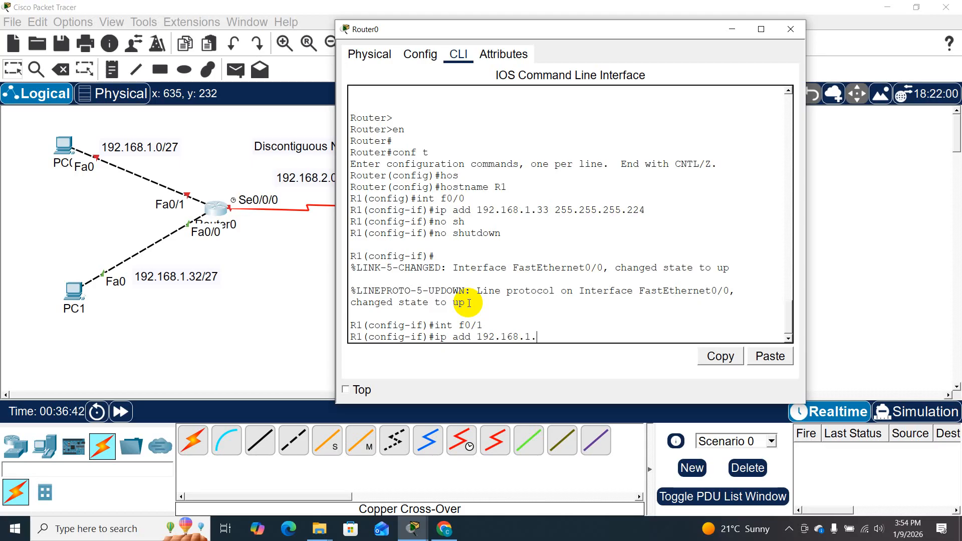
- Complete the f0/1 address on R1 as 192.168.1.1 with mask 255.255.255.224 and enable the interface with no shutdown
{"action": "type", "text": "1 255.255.255.224"}
{"action": "key", "text": "Return"}
{"action": "type", "text": "no sh"}
{"action": "key", "text": "Return"}
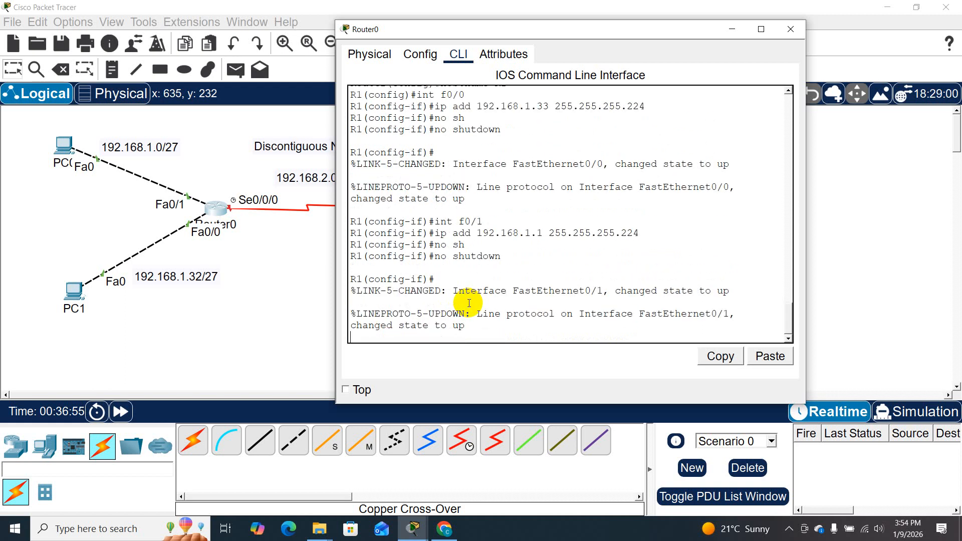
{"action": "key", "text": "Return"}
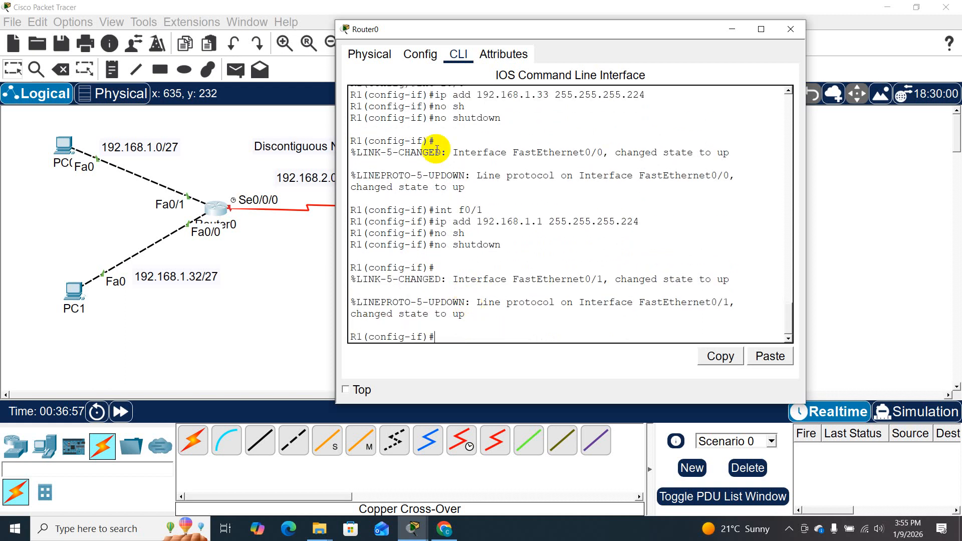
- Assign IP address 192.168.2.1 with subnet mask 255.255.255.224 to interface s0/0/0 on R1
{"action": "left_click_drag", "start_coordinate": [480, 21], "coordinate": [495, 34]}
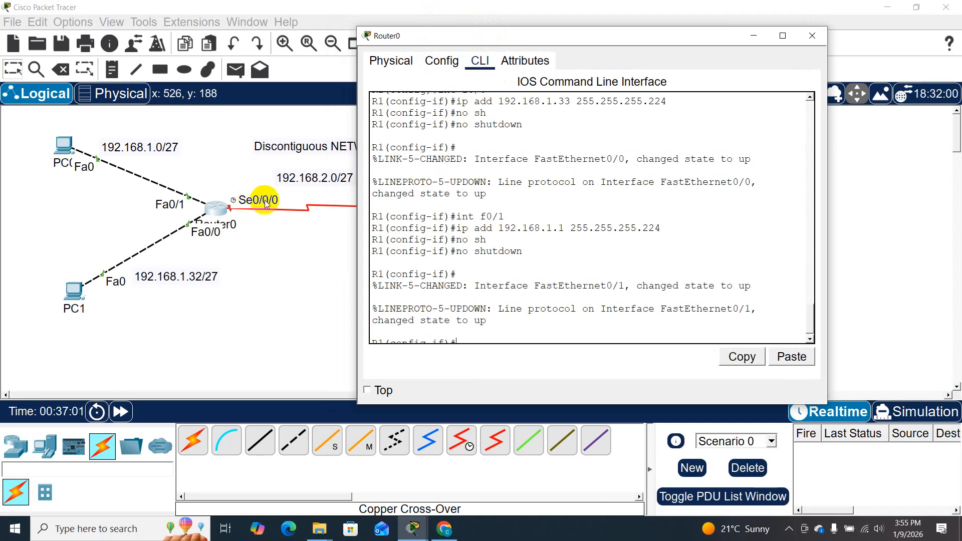
{"action": "left_click", "coordinate": [494, 341]}
{"action": "type", "text": "int s0"}
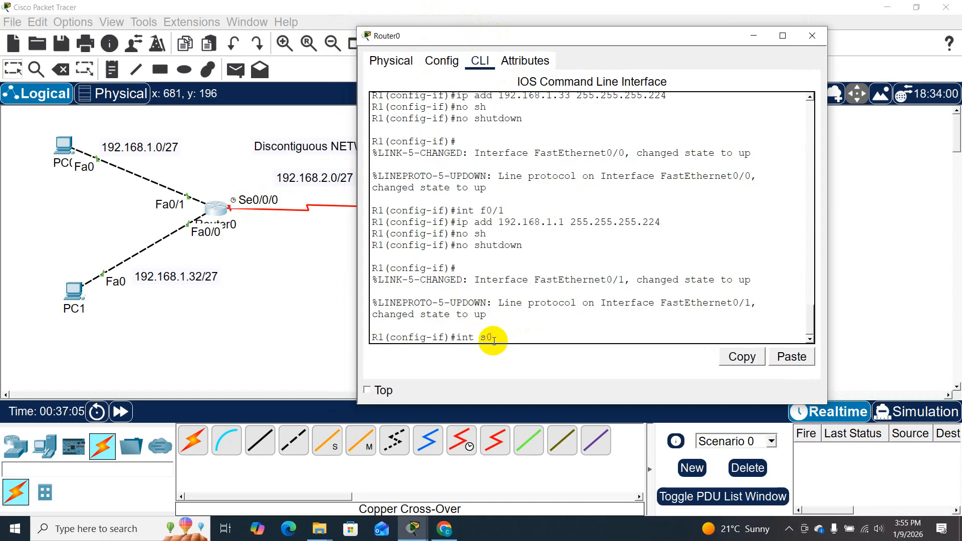
{"action": "type", "text": "/0/0"}
{"action": "key", "text": "Return"}
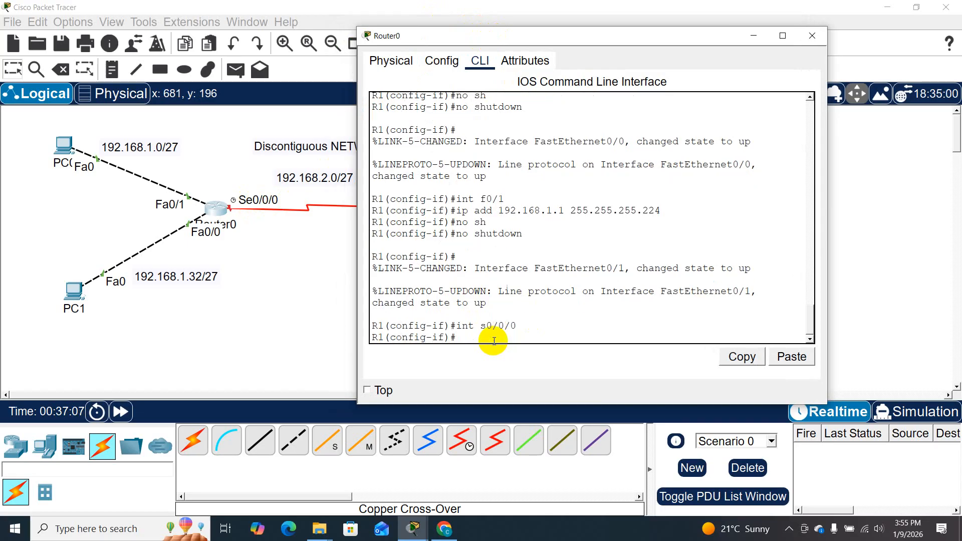
{"action": "type", "text": "ip add"}
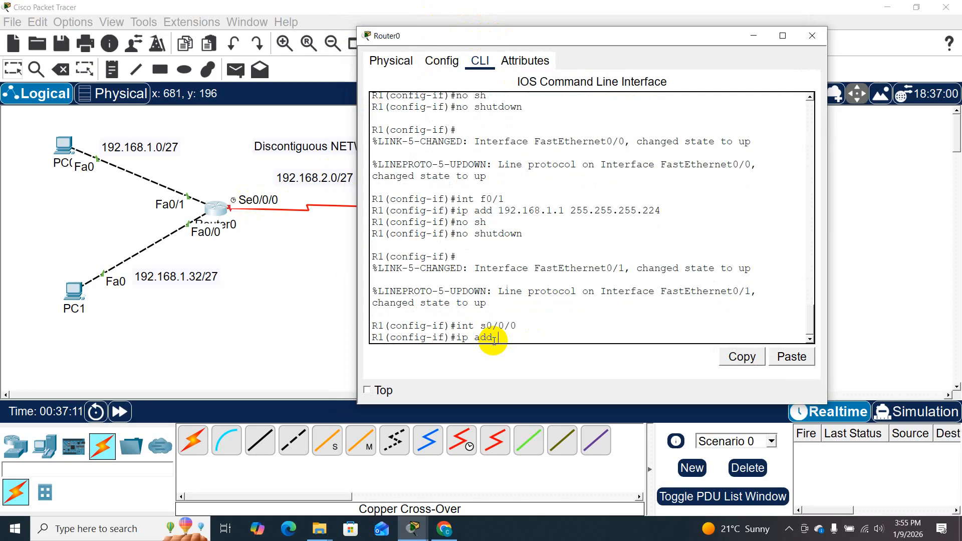
{"action": "type", "text": "192"}
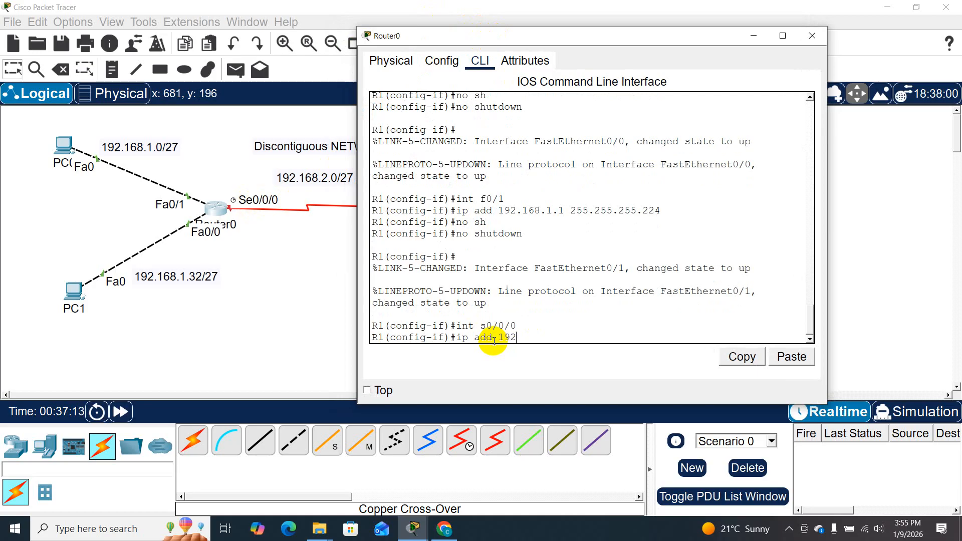
{"action": "type", "text": ".168.2.1"}
{"action": "type", "text": "255.255.255.2"}
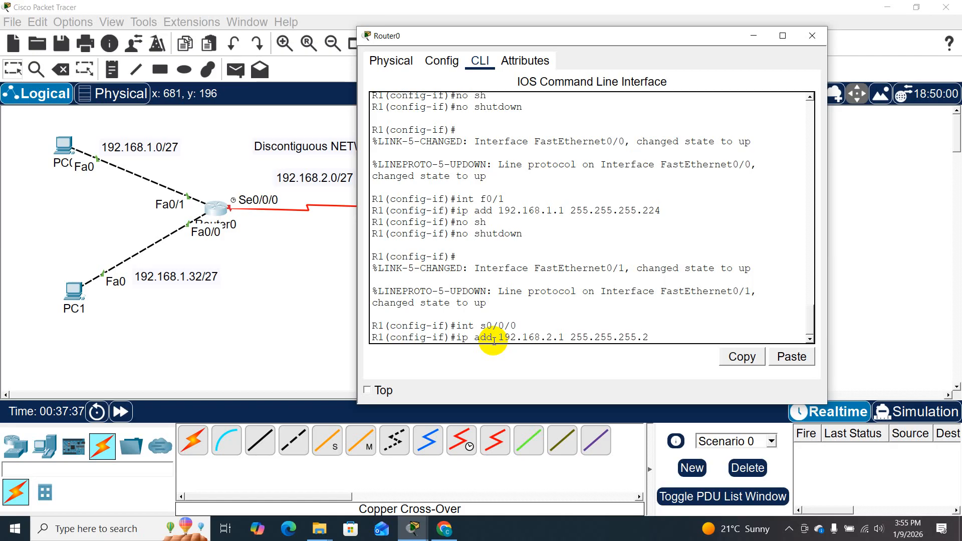
{"action": "type", "text": "24"}
{"action": "key", "text": "Return"}
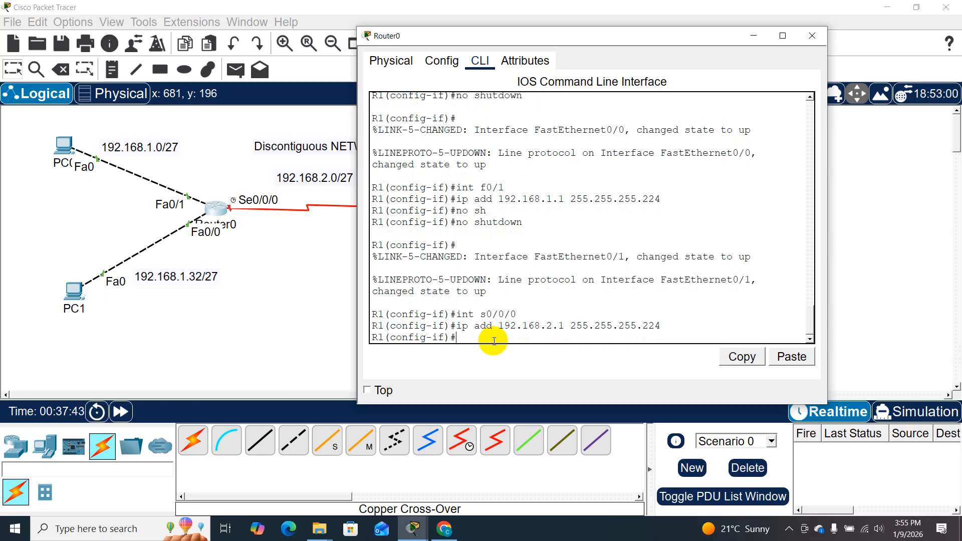
- Set the clock rate of R1's interface s0/0/0 to 64000
{"action": "type", "text": "cl"}
{"action": "key", "text": "Tab"}
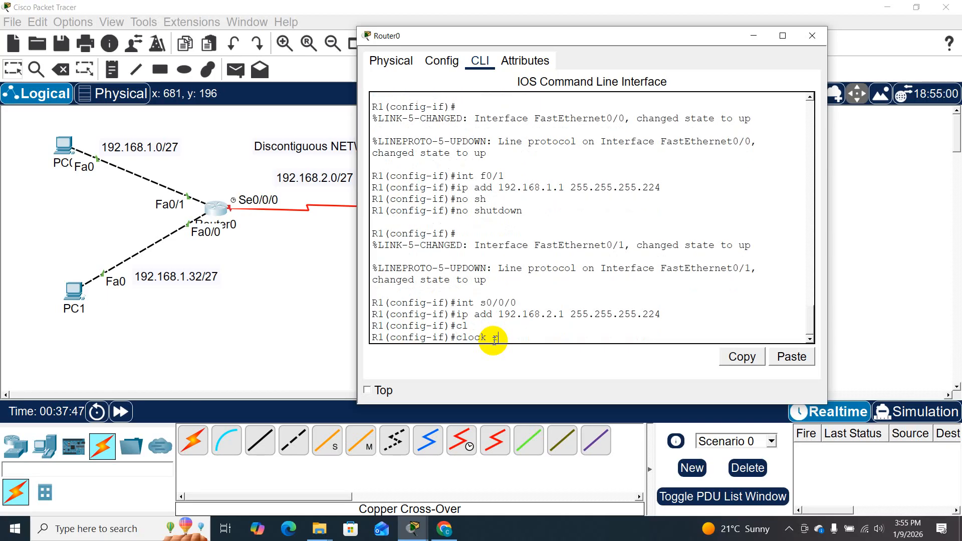
{"action": "type", "text": "r"}
{"action": "key", "text": "Tab"}
{"action": "type", "text": "6400"}
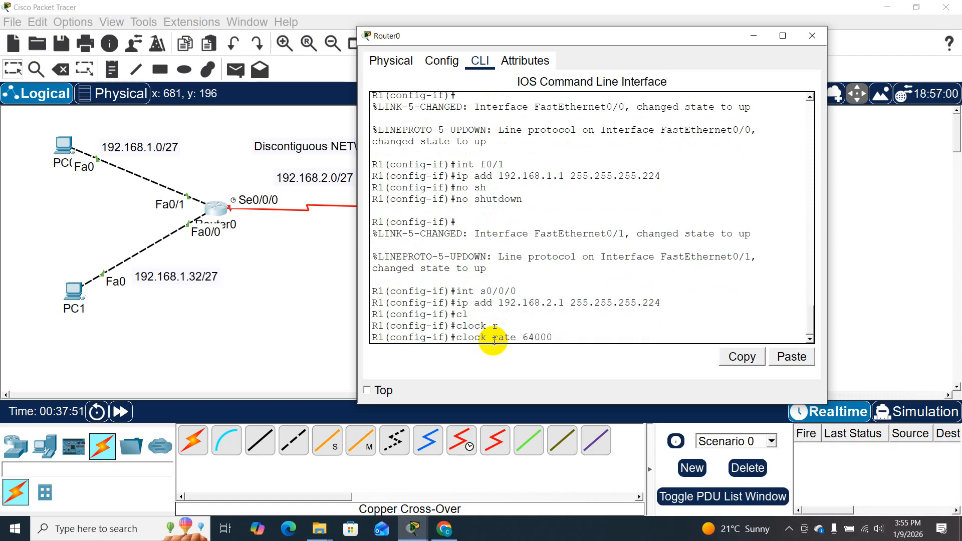
{"action": "key", "text": "Return"}
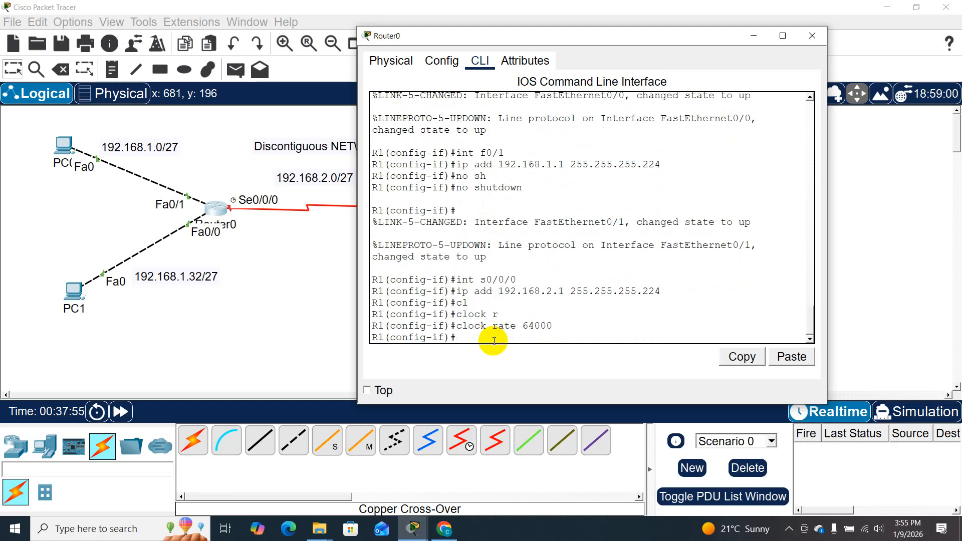
- Enable interface s0/0/0 on R1 with no shutdown
{"action": "type", "text": "no sh"}
{"action": "key", "text": "Tab"}
{"action": "key", "text": "Return"}
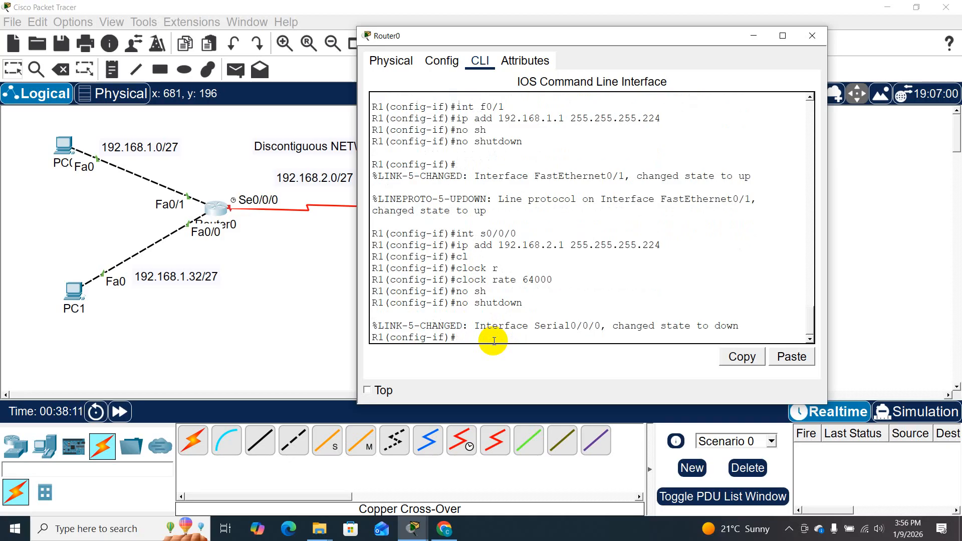
{"action": "type", "text": "ro"}
{"action": "key", "text": "BackSpace"}
{"action": "key", "text": "BackSpace"}
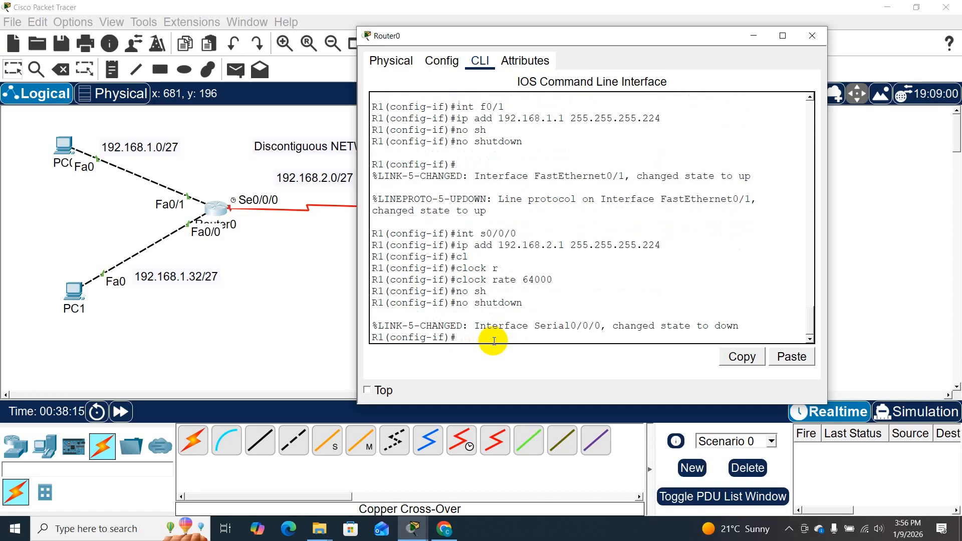
{"action": "left_click_drag", "start_coordinate": [587, 39], "coordinate": [685, 29]}
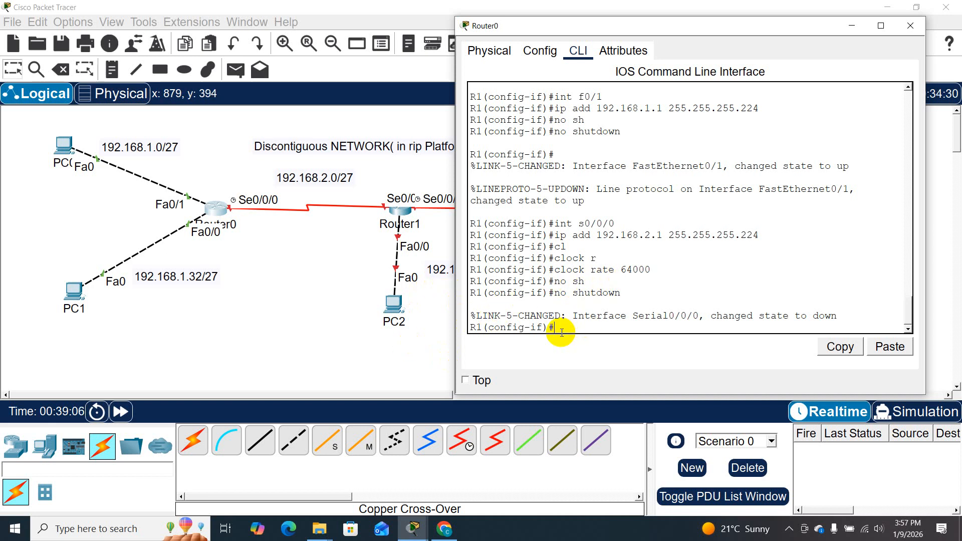
{"action": "type", "text": "rou"}
{"action": "key", "text": "Tab"}
{"action": "type", "text": "te"}
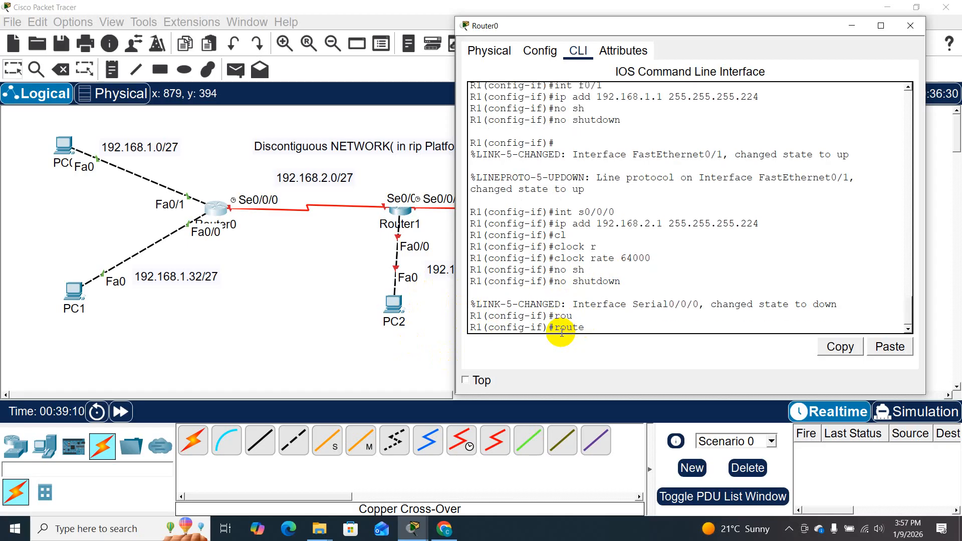
{"action": "key", "text": "Tab"}
{"action": "key", "text": "BackSpace"}
{"action": "key", "text": "BackSpace"}
{"action": "key", "text": "BackSpace"}
{"action": "key", "text": "BackSpace"}
{"action": "key", "text": "BackSpace"}
- Exit interface configuration on R1 and enter RIP configuration with router rip
{"action": "type", "text": "exit"}
{"action": "key", "text": "Return"}
{"action": "key", "text": "Return"}
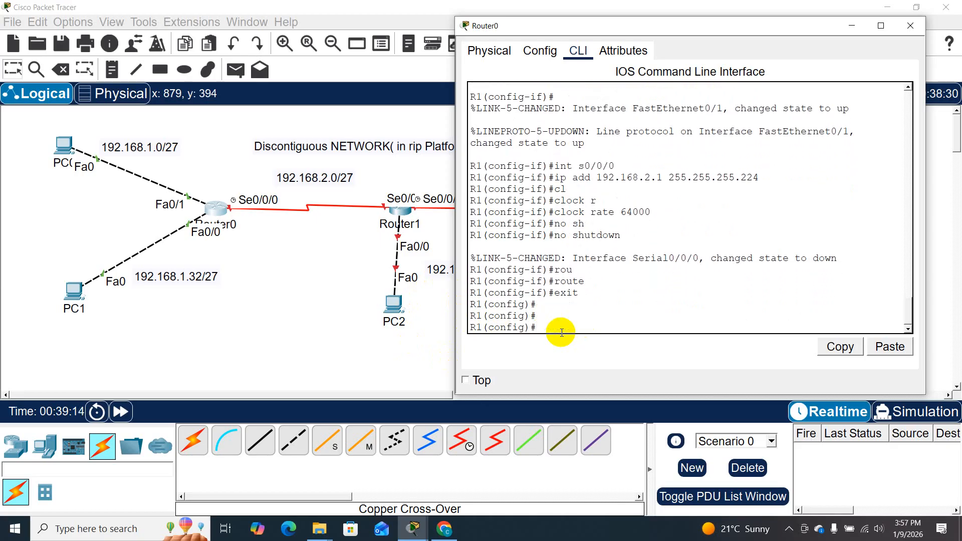
{"action": "type", "text": "rou"}
{"action": "key", "text": "Tab"}
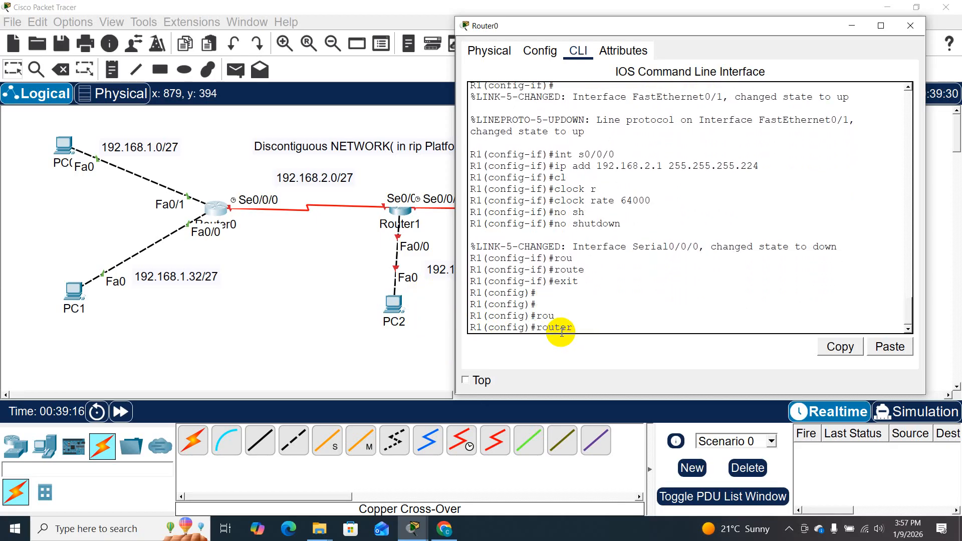
{"action": "type", "text": "rip"}
{"action": "key", "text": "Return"}
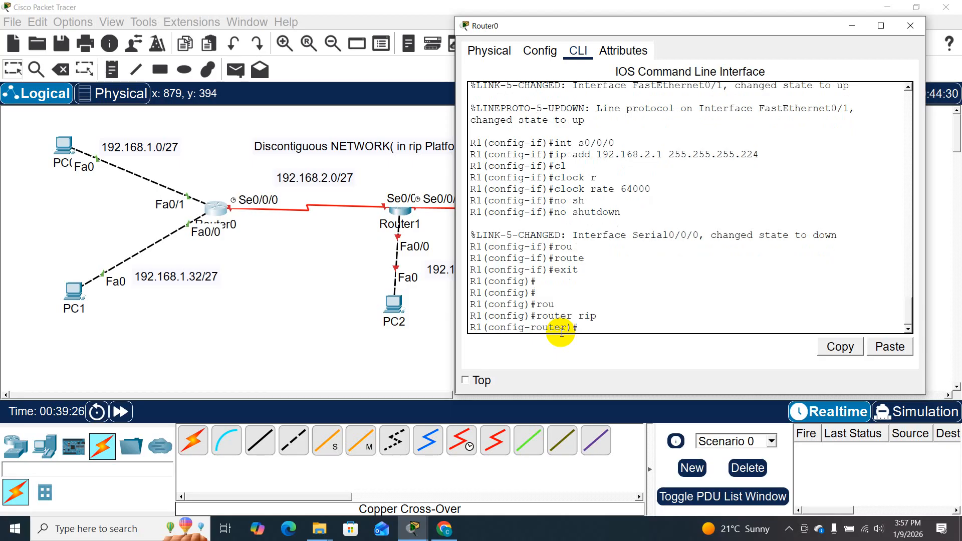
{"action": "type", "text": "192.1"}
{"action": "key", "text": "BackSpace"}
{"action": "key", "text": "BackSpace"}
{"action": "key", "text": "BackSpace"}
{"action": "key", "text": "BackSpace"}
{"action": "key", "text": "BackSpace"}
- Add network 192.168.1.0 to R1's RIP configuration
{"action": "type", "text": "net"}
{"action": "key", "text": "Tab"}
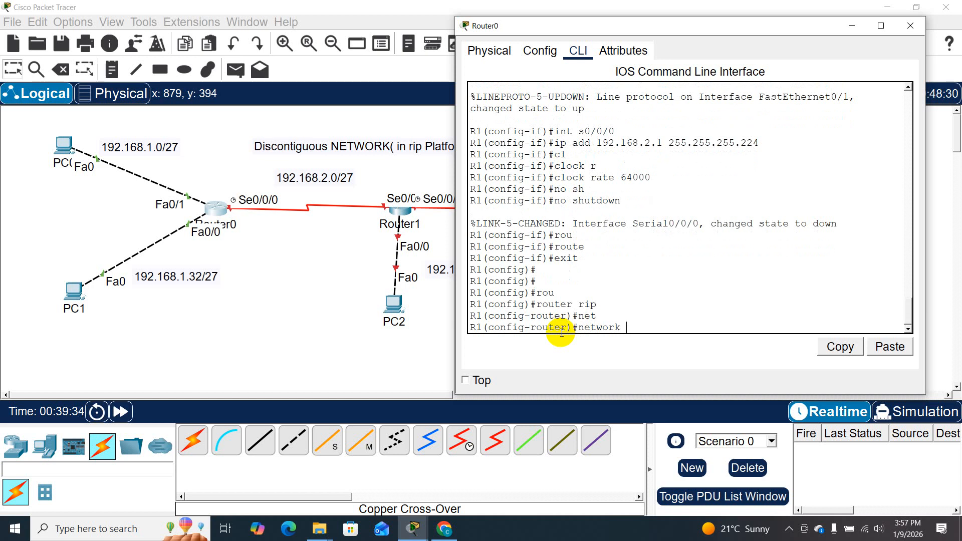
{"action": "type", "text": "192.168.1.0"}
{"action": "left_click_drag", "start_coordinate": [600, 30], "coordinate": [578, 118]}
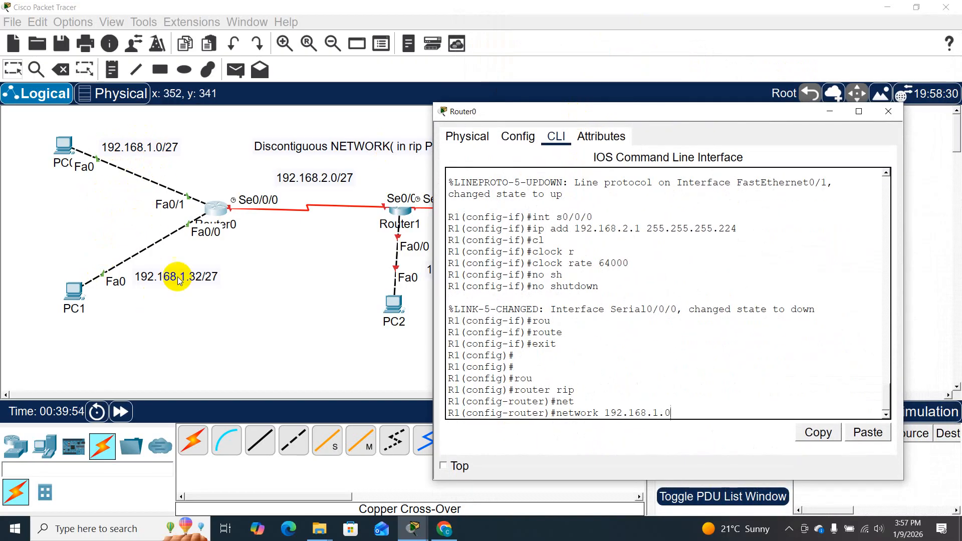
{"action": "left_click_drag", "start_coordinate": [559, 112], "coordinate": [458, 311]}
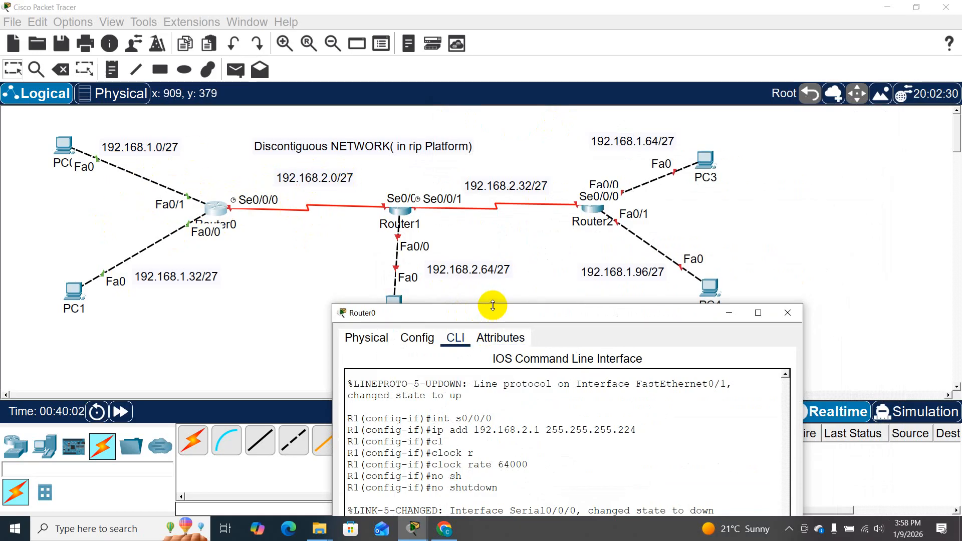
{"action": "left_click_drag", "start_coordinate": [491, 311], "coordinate": [570, 60]}
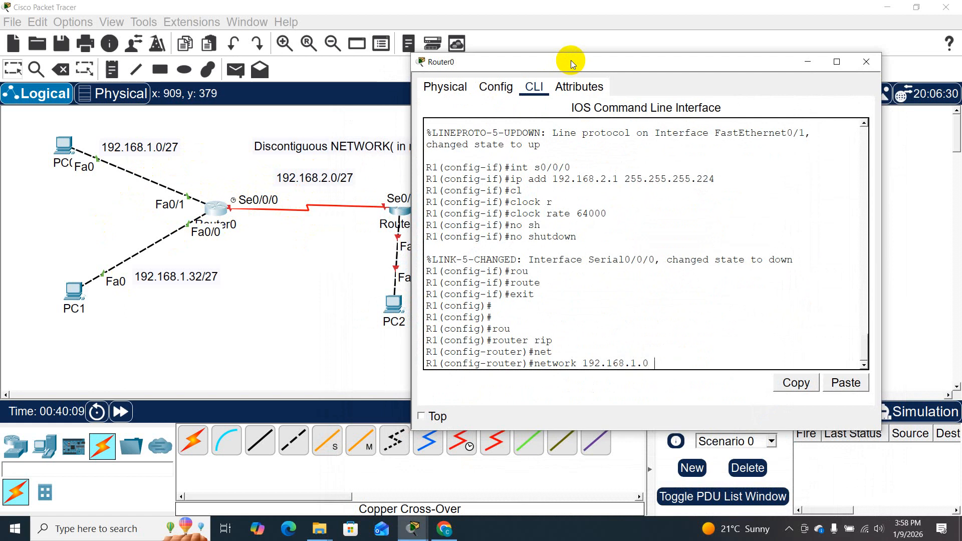
{"action": "key", "text": "Return"}
- Add network 192.168.2.0 to R1's RIP configuration and close the Router0 window
{"action": "key", "text": "Up"}
{"action": "key", "text": "Left"}
{"action": "key", "text": "Left"}
{"action": "key", "text": "Left"}
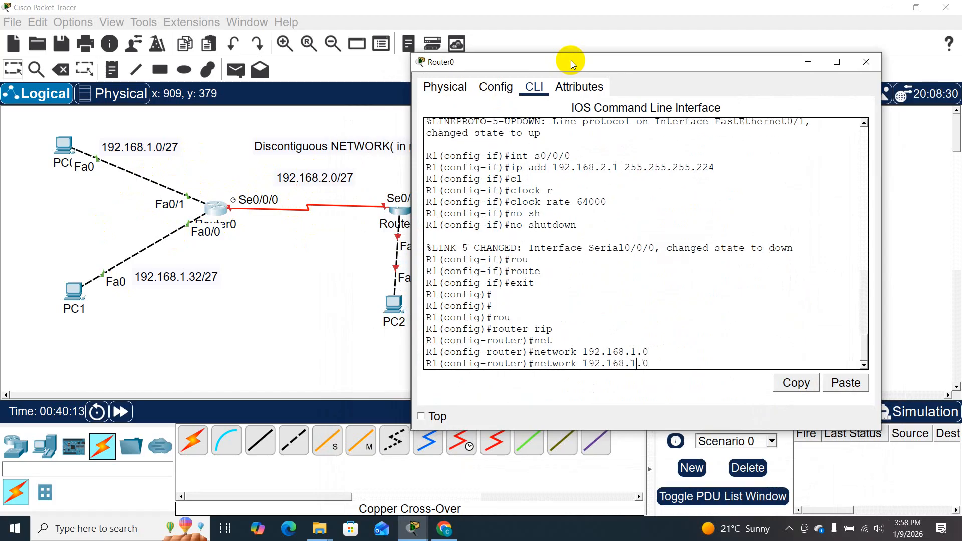
{"action": "key", "text": "BackSpace"}
{"action": "type", "text": "2"}
{"action": "key", "text": "Return"}
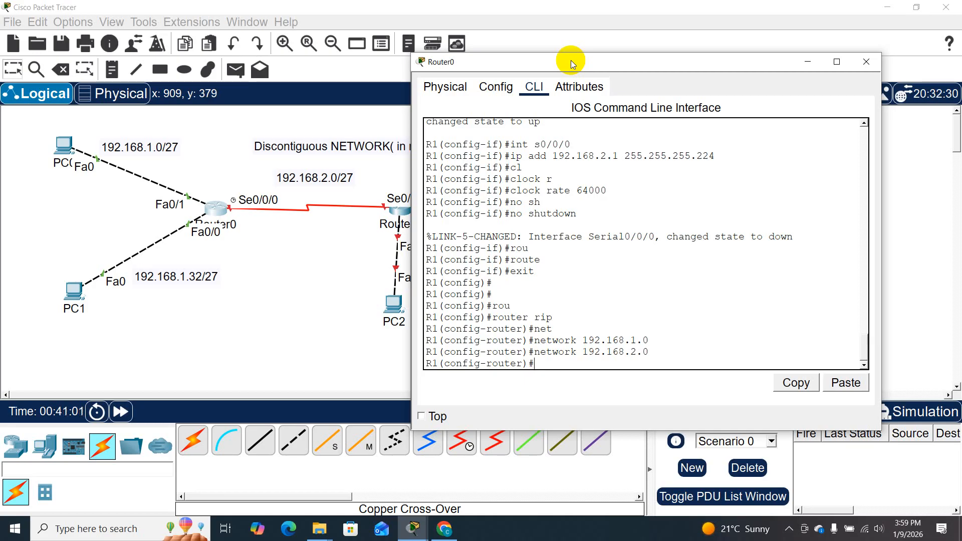
{"action": "left_click", "coordinate": [868, 62]}
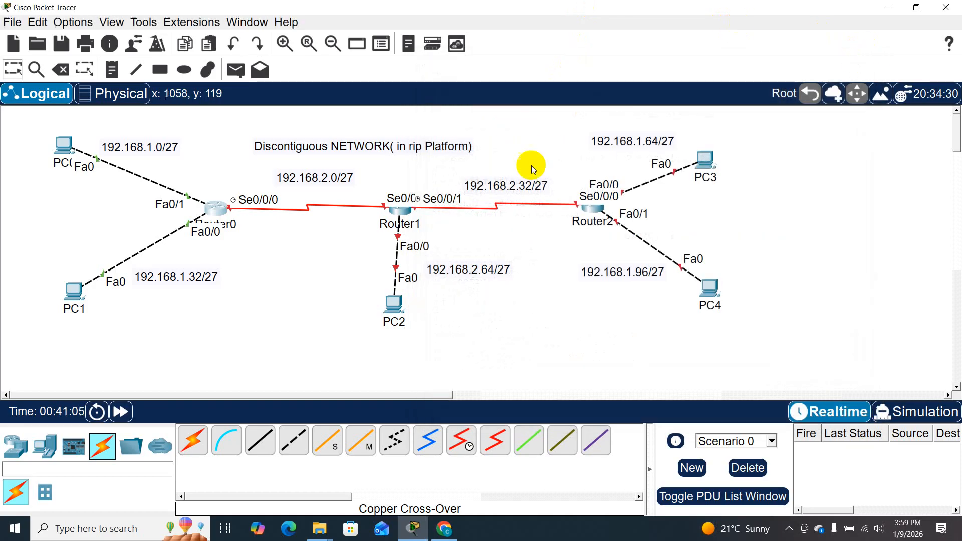
- Bring Router1's command line to global configuration mode, answering no to the initial configuration dialog
{"action": "left_click_drag", "start_coordinate": [400, 302], "coordinate": [405, 307]}
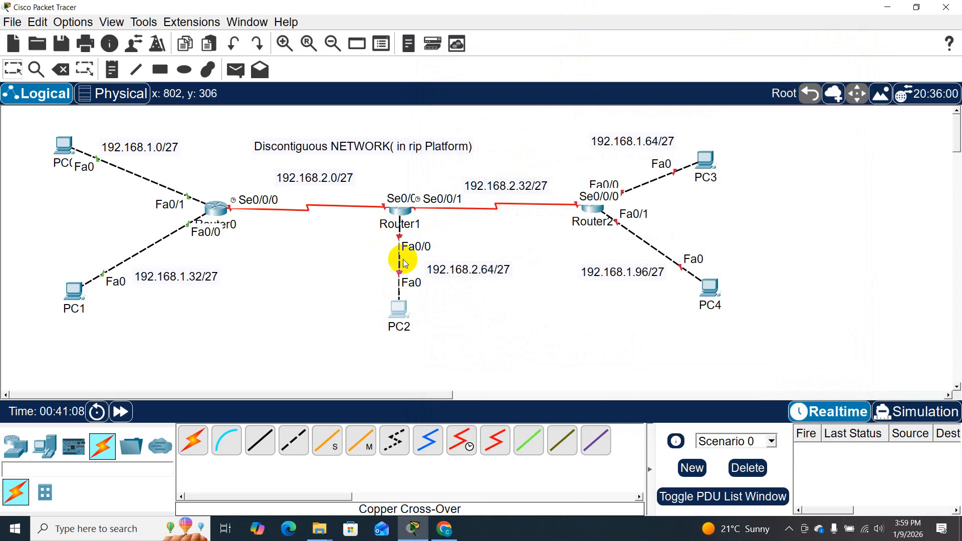
{"action": "left_click", "coordinate": [408, 211]}
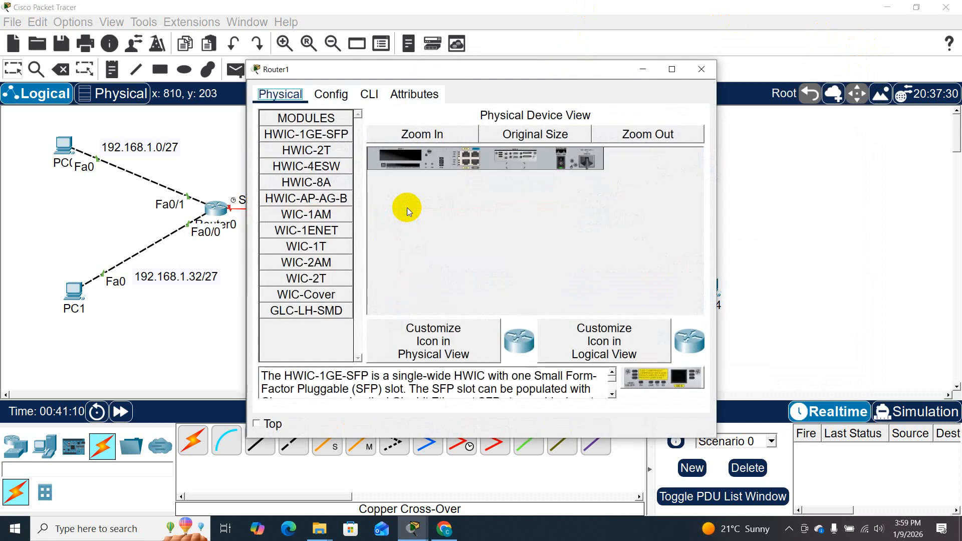
{"action": "left_click", "coordinate": [370, 94]}
{"action": "left_click_drag", "start_coordinate": [440, 71], "coordinate": [656, 24]}
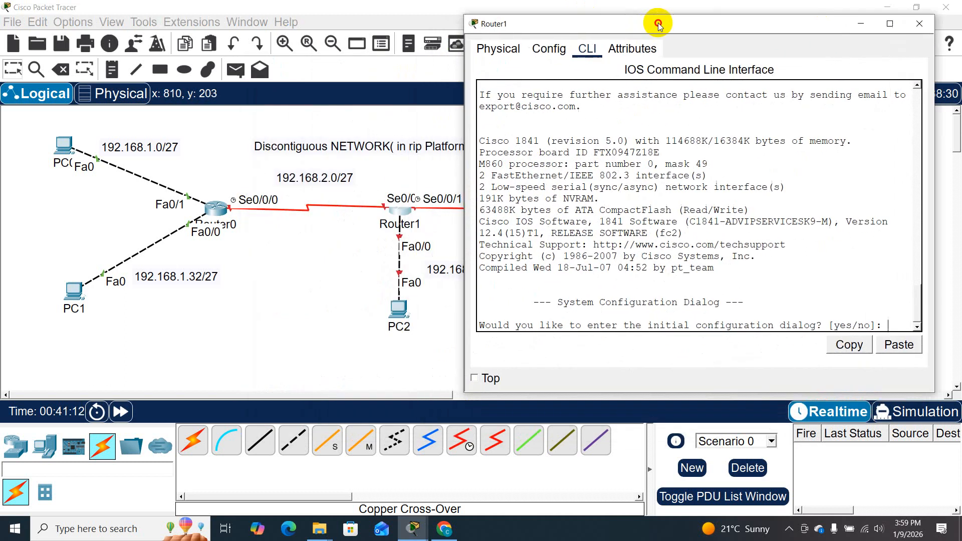
{"action": "type", "text": "no"}
{"action": "key", "text": "Return"}
{"action": "key", "text": "Return"}
{"action": "key", "text": "Return"}
{"action": "type", "text": "en"}
{"action": "key", "text": "Return"}
{"action": "key", "text": "Return"}
{"action": "type", "text": "conf t"}
{"action": "key", "text": "Return"}
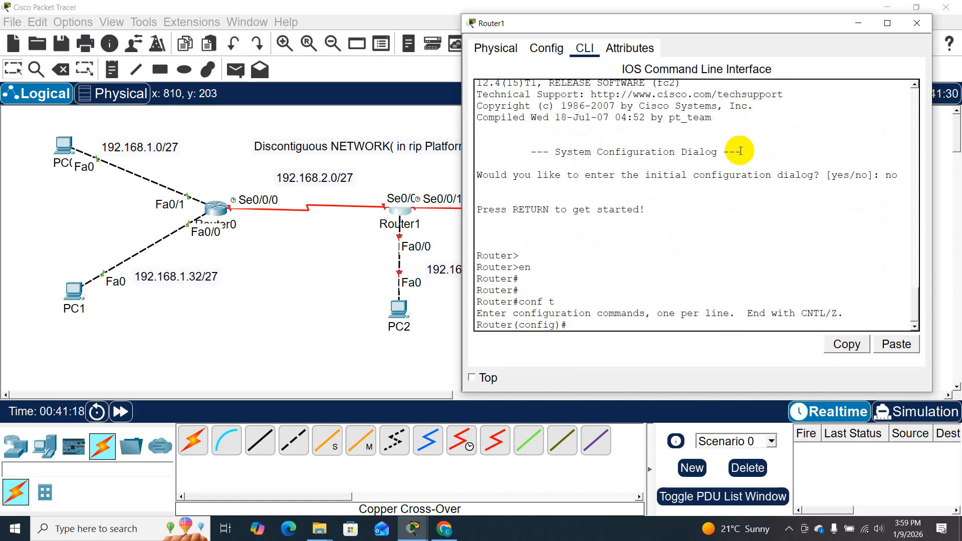
- Begin an int command at Router1's global configuration prompt, leaving the interface name blank
{"action": "type", "text": "ip"}
{"action": "key", "text": "BackSpace"}
{"action": "key", "text": "BackSpace"}
{"action": "type", "text": "int"}
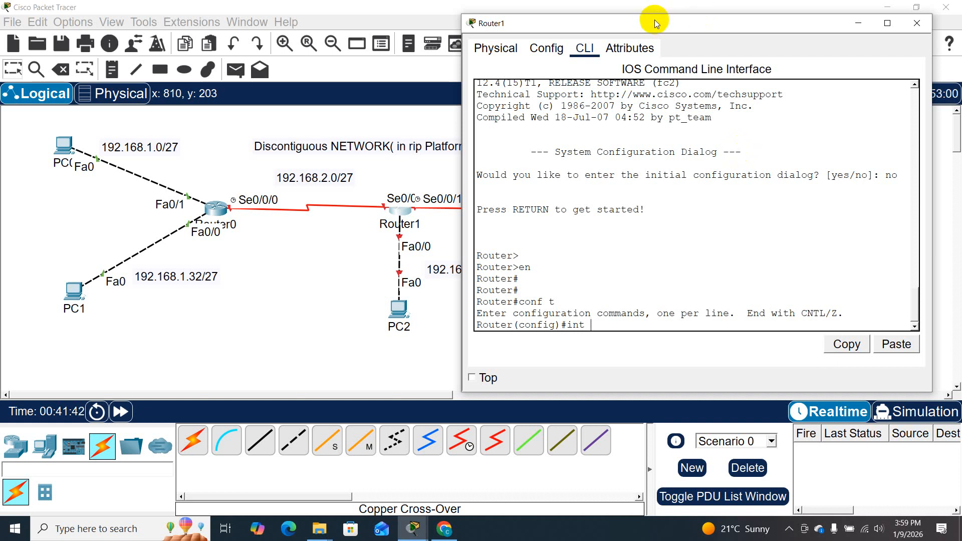
{"action": "left_click_drag", "start_coordinate": [654, 23], "coordinate": [680, 13]}
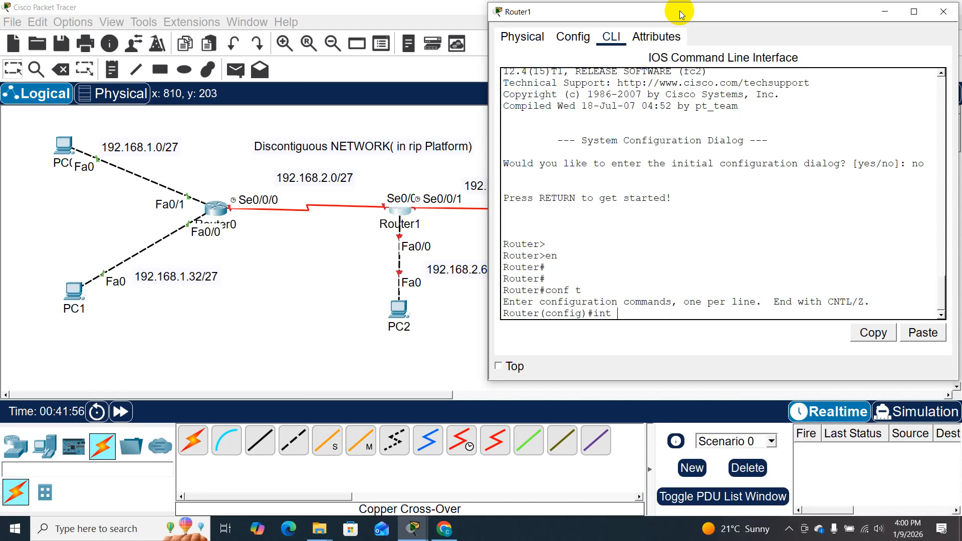
{"action": "left_click_drag", "start_coordinate": [680, 11], "coordinate": [609, 88]}
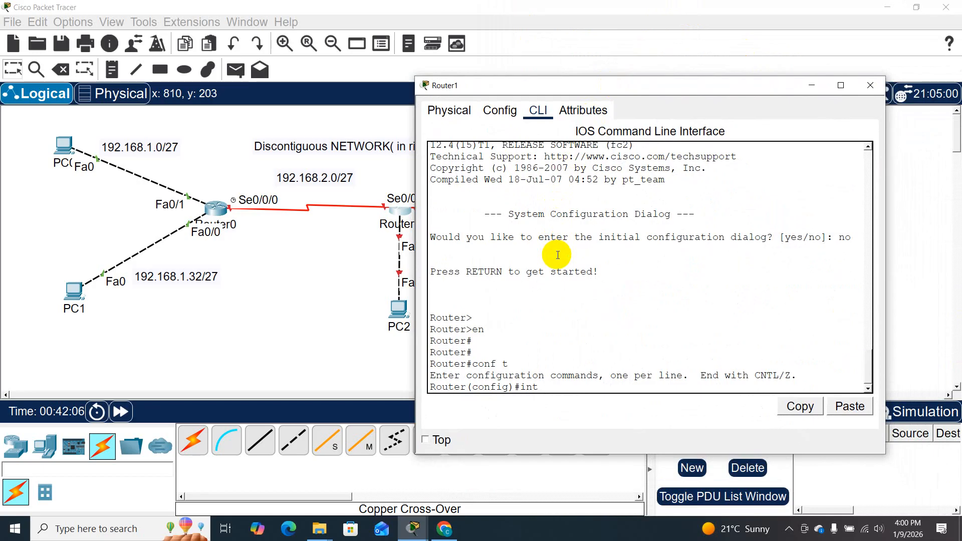
- Reopen Router0's command line to review its serial interface and RIP network commands
{"action": "left_click", "coordinate": [221, 211]}
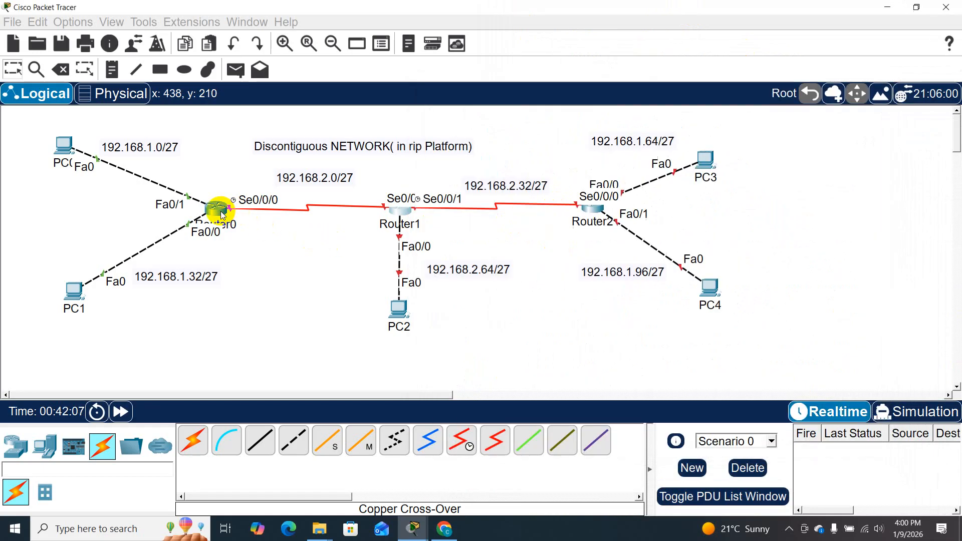
{"action": "left_click", "coordinate": [220, 212]}
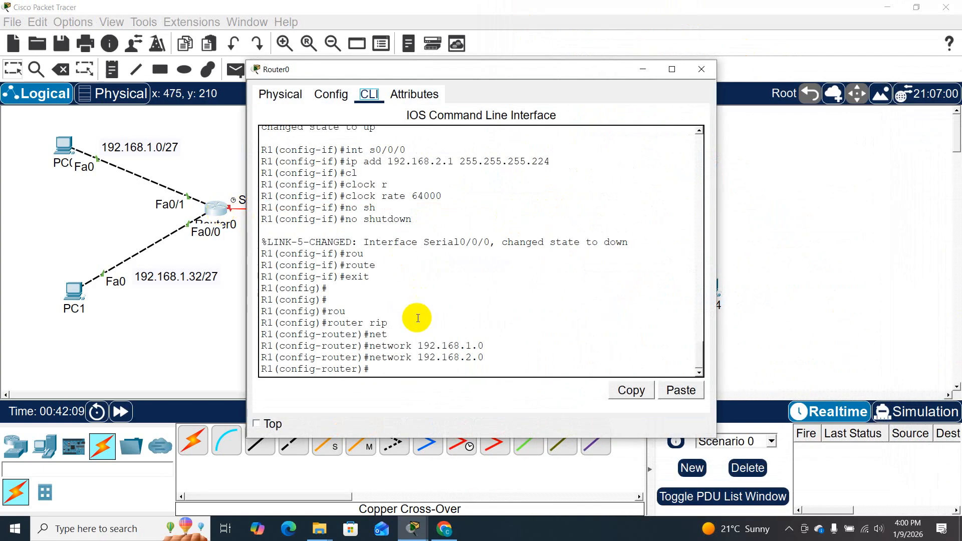
- Close Router0's window and enter configuration mode for serial interface s0/0/0 on Router1
{"action": "left_click", "coordinate": [698, 69]}
{"action": "left_click", "coordinate": [396, 206]}
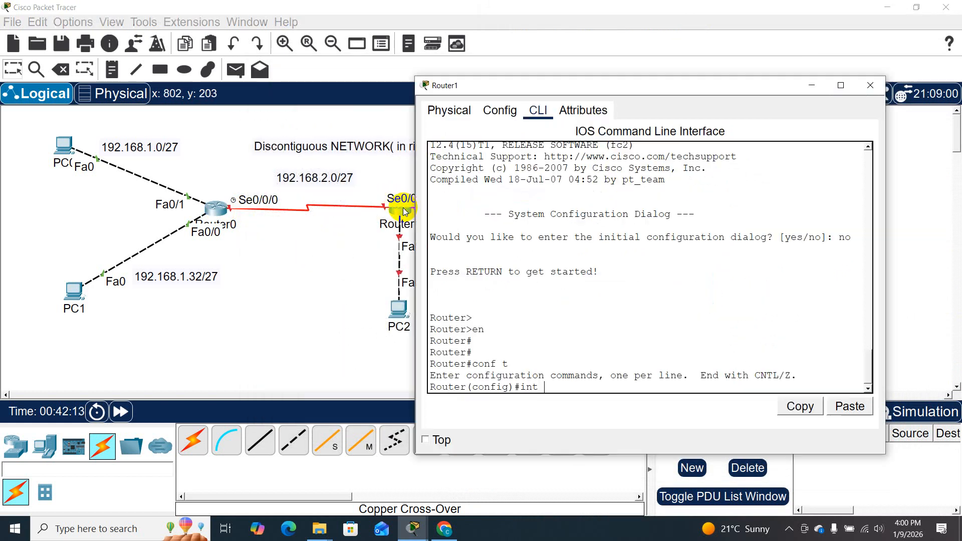
{"action": "left_click_drag", "start_coordinate": [584, 82], "coordinate": [573, 30]}
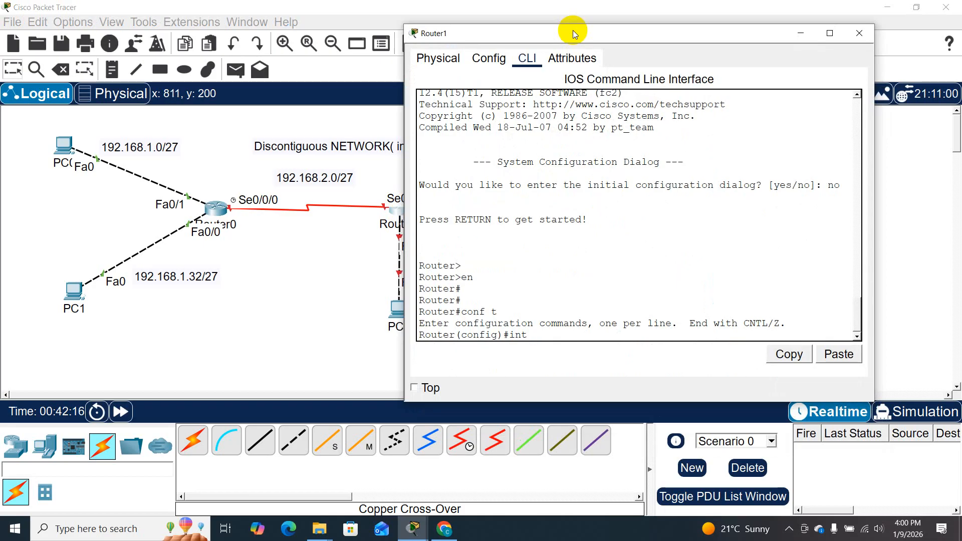
{"action": "type", "text": "s0/0/0"}
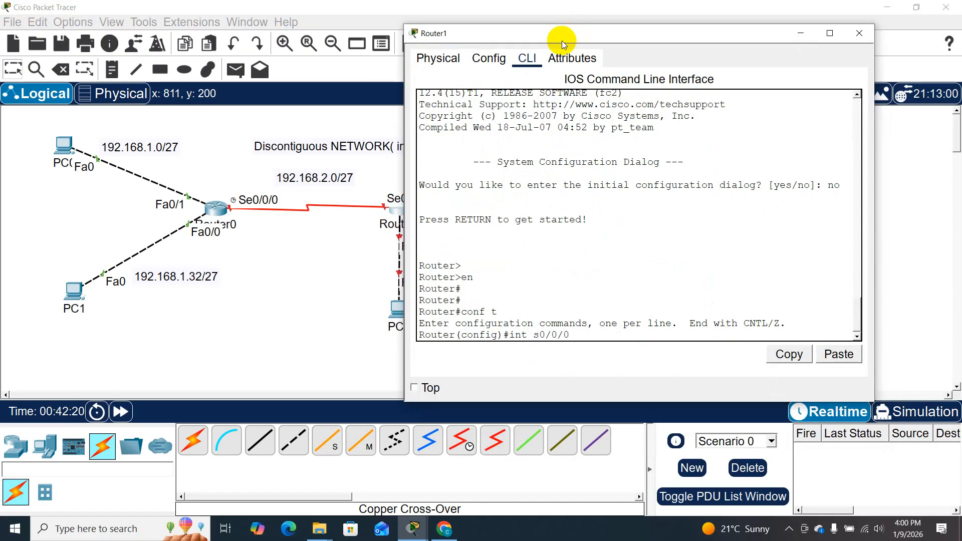
{"action": "key", "text": "Return"}
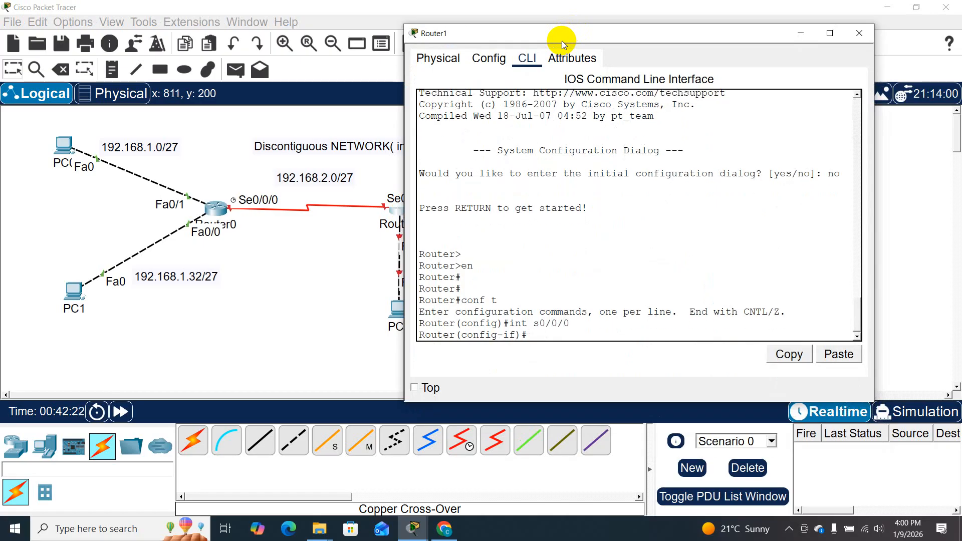
{"action": "left_click_drag", "start_coordinate": [561, 41], "coordinate": [629, 39]}
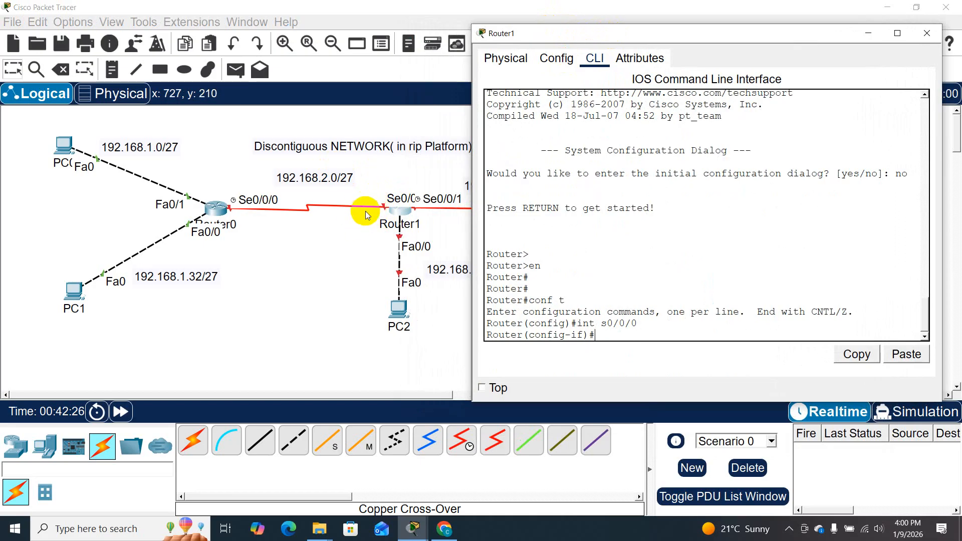
- Assign IP address 192.168.2.2 with mask 255.255.255.224 to Router1's s0/0/0 interface
{"action": "mouse_move", "coordinate": [397, 209]}
{"action": "left_mouse_down"}
{"action": "mouse_move", "coordinate": [397, 188]}
{"action": "mouse_move", "coordinate": [402, 202]}
{"action": "left_mouse_up"}
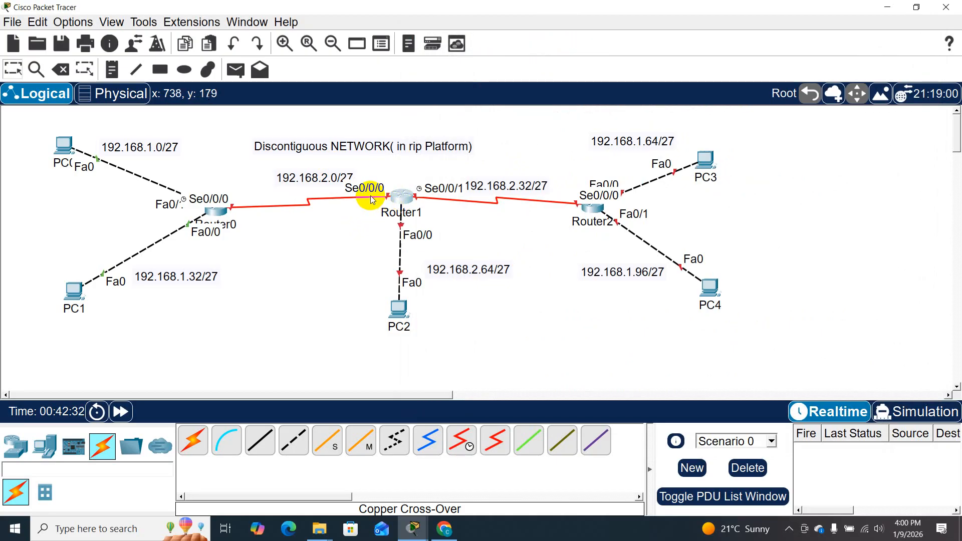
{"action": "left_click", "coordinate": [405, 199]}
{"action": "type", "text": "ip add"}
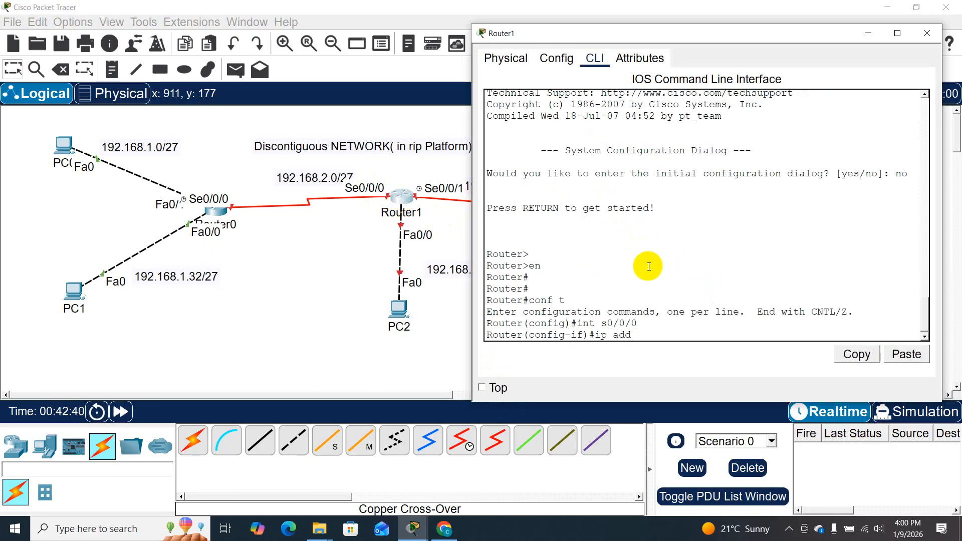
{"action": "type", "text": " 192.168.2.2 255.255.255.224"}
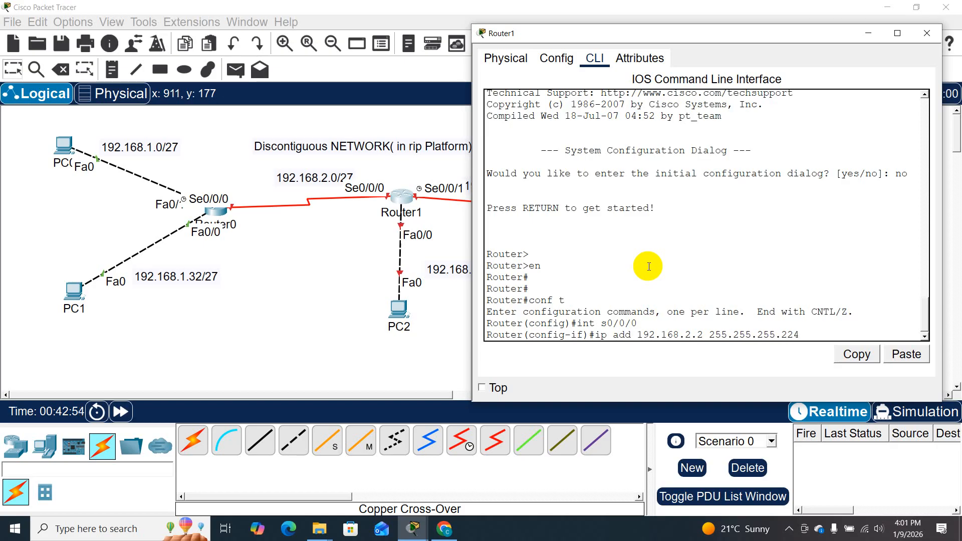
{"action": "key", "text": "Return"}
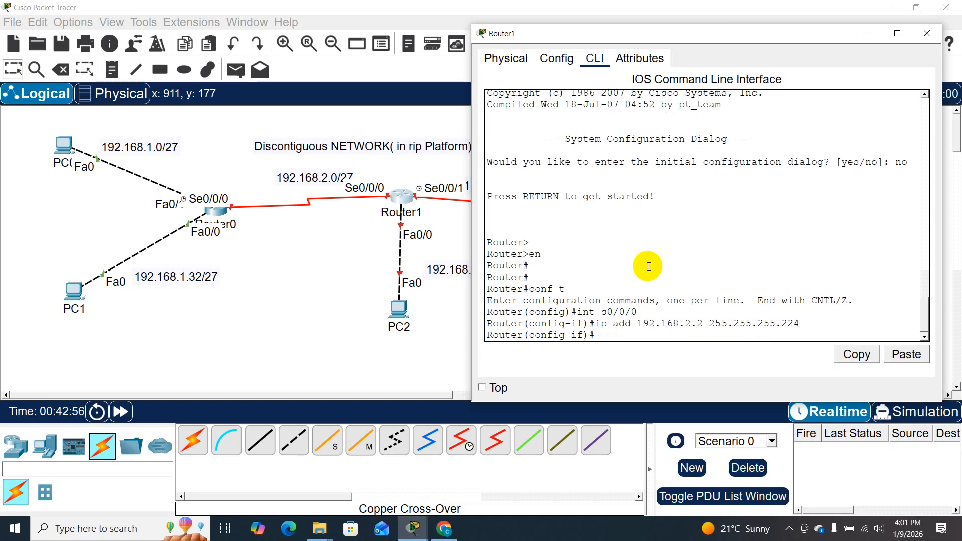
- Enable Router1's s0/0/0 interface with no shutdown and exit to global configuration mode
{"action": "type", "text": "no sh"}
{"action": "key", "text": "Tab"}
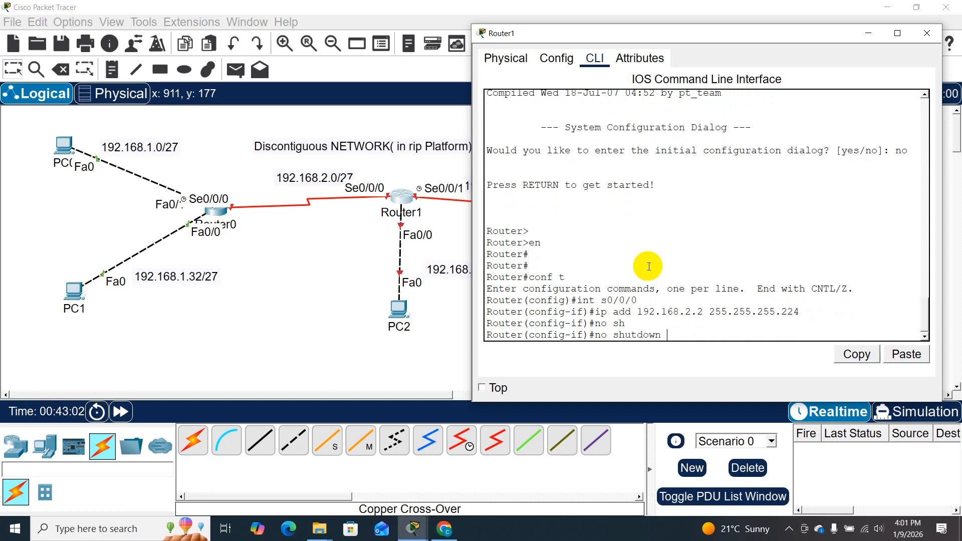
{"action": "key", "text": "Return"}
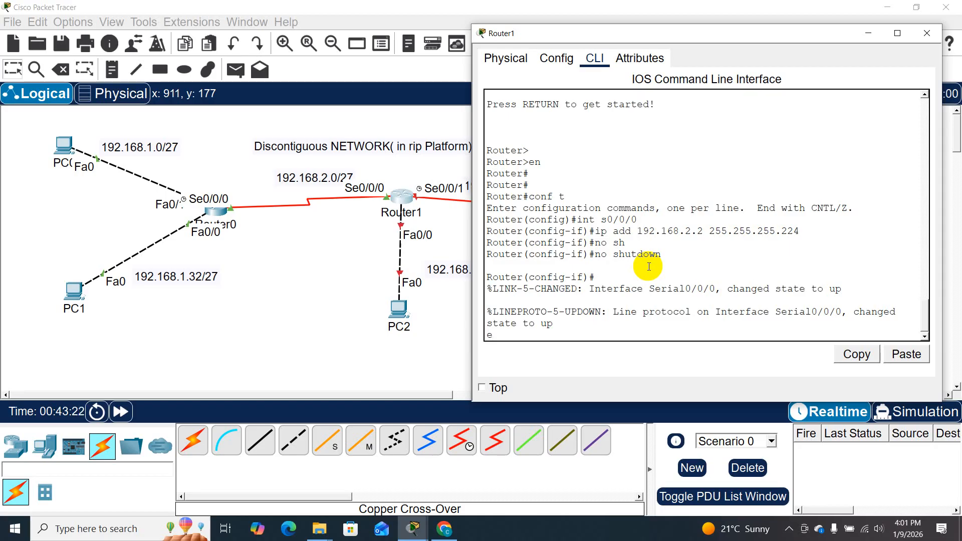
{"action": "key", "text": "Return"}
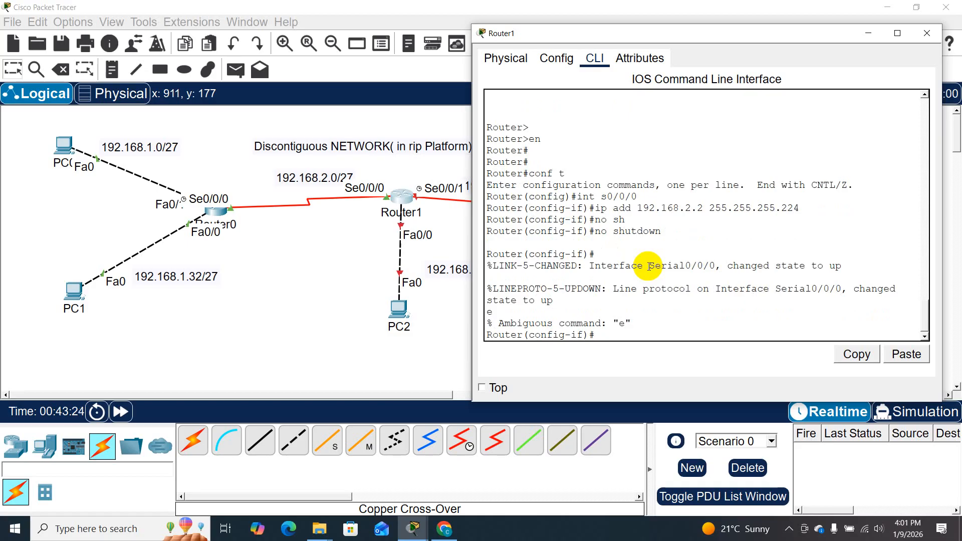
{"action": "type", "text": "exit"}
{"action": "key", "text": "Return"}
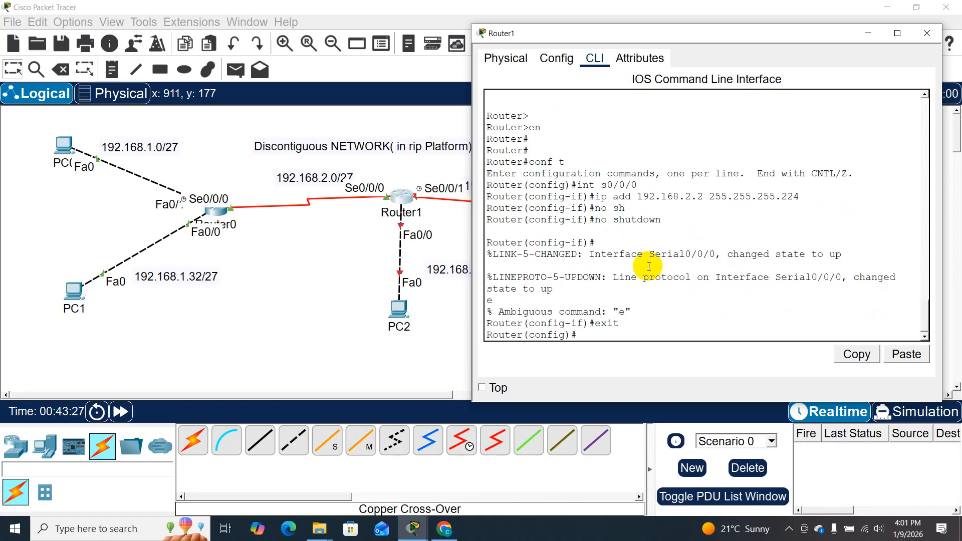
- Enter configuration mode for serial interface s0/0/1 on Router1
{"action": "type", "text": "int"}
{"action": "left_click_drag", "start_coordinate": [651, 33], "coordinate": [670, 35]}
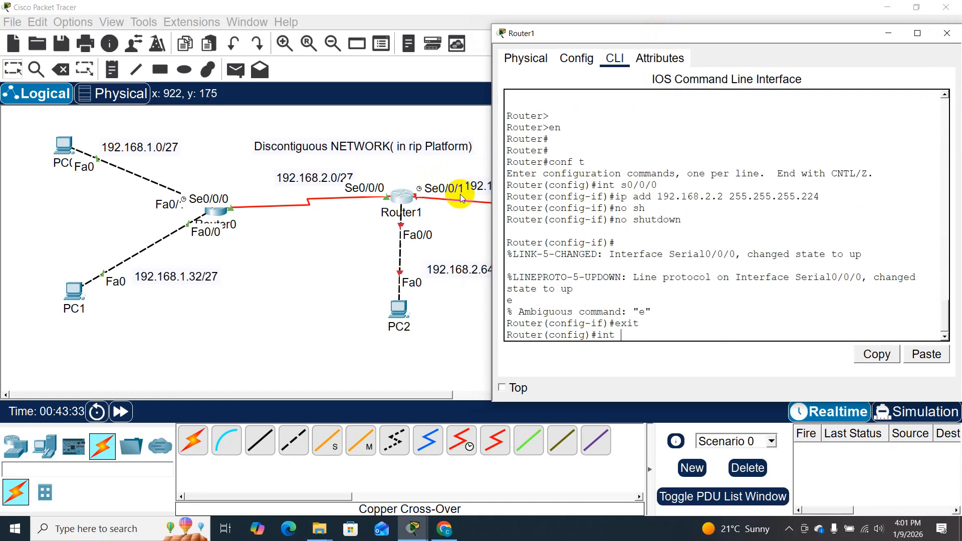
{"action": "type", "text": "s0/0/1"}
{"action": "key", "text": "Return"}
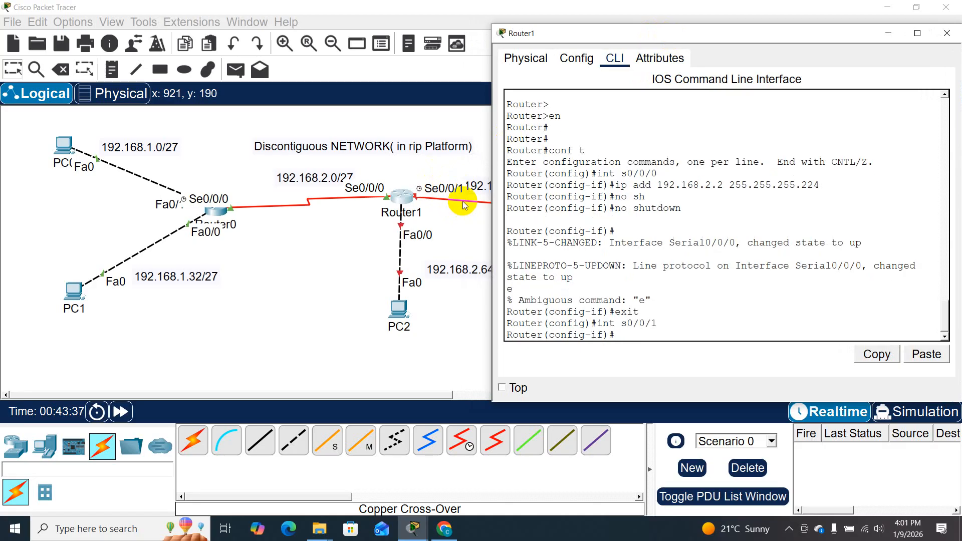
- Assign IP address 192.168.2.33 with mask 255.255.255.224 to Router1's s0/0/1 interface
{"action": "type", "text": "ip add 192.168.2."}
{"action": "left_click_drag", "start_coordinate": [556, 31], "coordinate": [601, 36]}
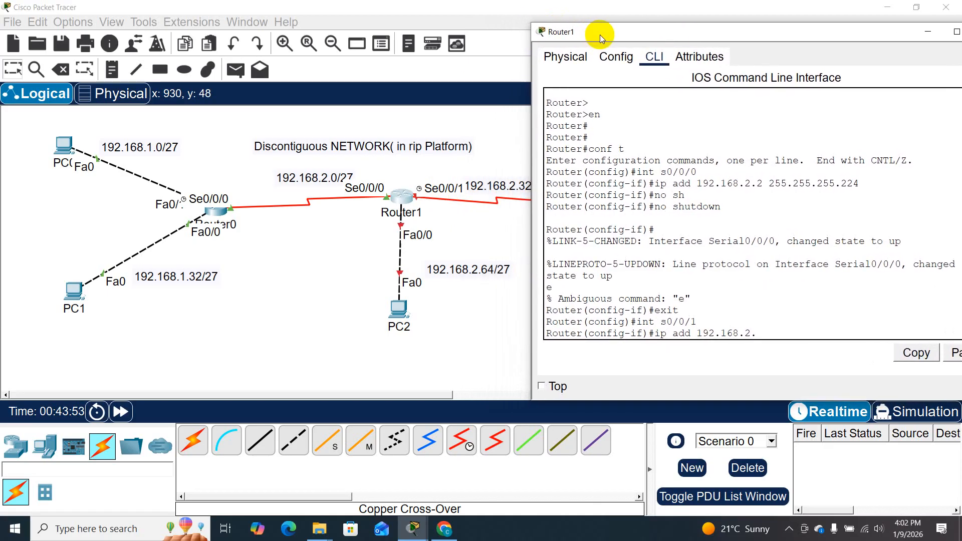
{"action": "type", "text": "33 255.255"}
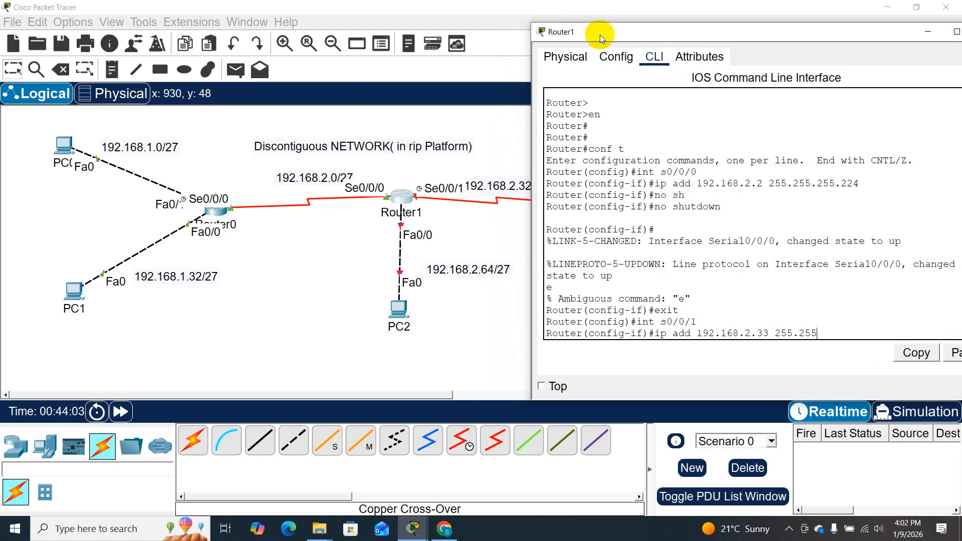
{"action": "type", "text": ".255.224"}
{"action": "key", "text": "Return"}
{"action": "type", "text": "no s"}
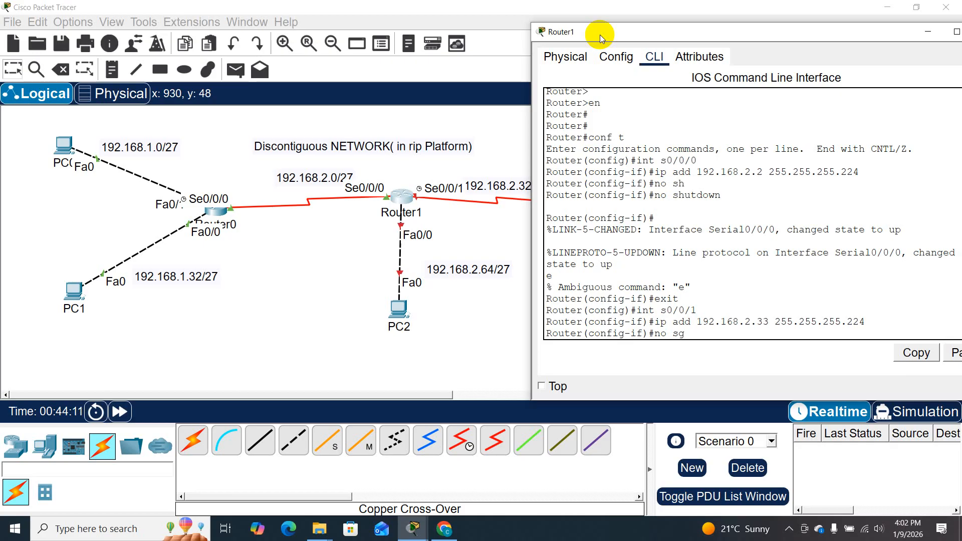
{"action": "type", "text": "h"}
{"action": "key", "text": "Tab"}
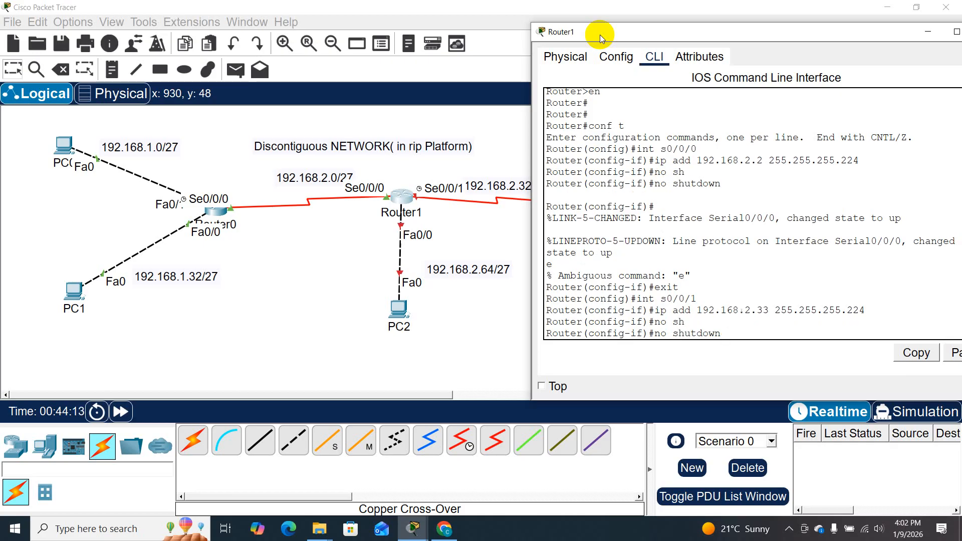
{"action": "key", "text": "BackSpace"}
{"action": "key", "text": "BackSpace"}
{"action": "key", "text": "BackSpace"}
{"action": "key", "text": "BackSpace"}
{"action": "key", "text": "BackSpace"}
{"action": "key", "text": "BackSpace"}
{"action": "key", "text": "BackSpace"}
{"action": "key", "text": "BackSpace"}
{"action": "key", "text": "BackSpace"}
{"action": "key", "text": "BackSpace"}
{"action": "key", "text": "BackSpace"}
{"action": "key", "text": "BackSpace"}
- Set the clock rate to 64000 on Router1's s0/0/1 interface and enable it with no shutdown
{"action": "type", "text": "l"}
{"action": "key", "text": "Tab"}
{"action": "type", "text": "ock r"}
{"action": "key", "text": "Tab"}
{"action": "type", "text": "64000"}
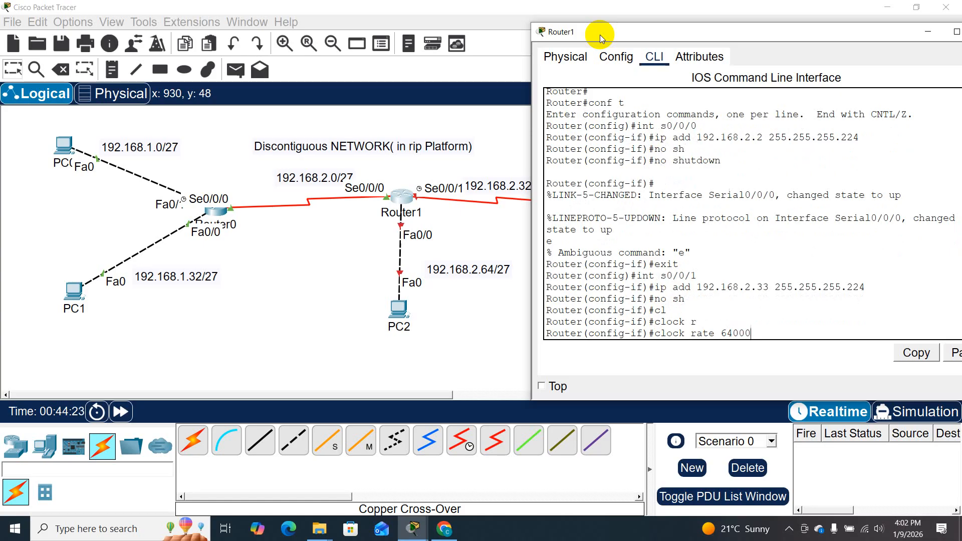
{"action": "key", "text": "Return"}
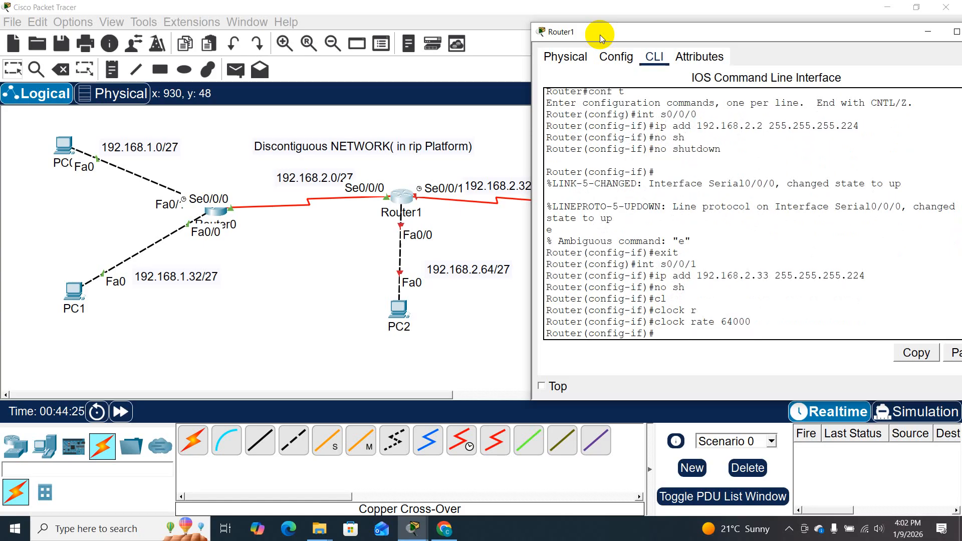
{"action": "type", "text": "no sh"}
{"action": "key", "text": "Tab"}
{"action": "key", "text": "Return"}
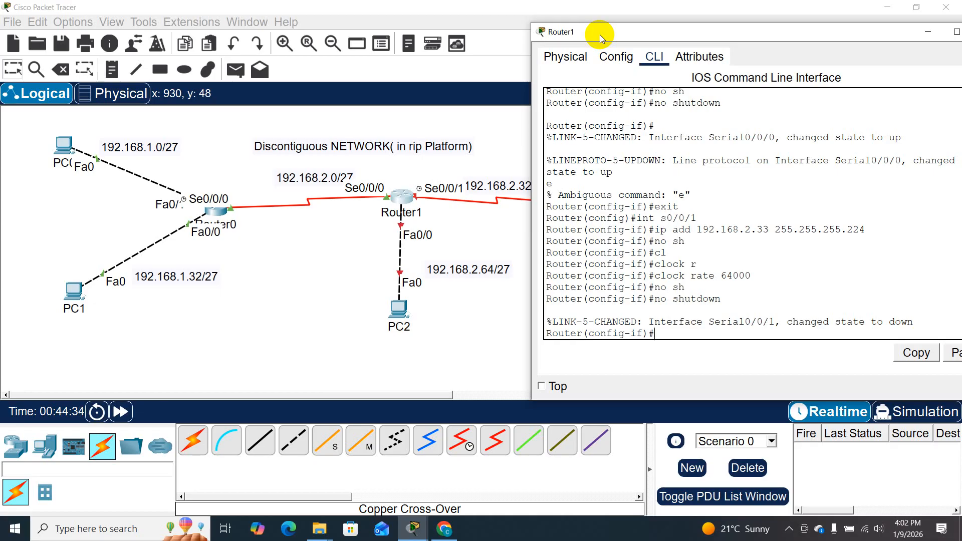
- Switch to configuring Router1's FastEthernet interface f0/0
{"action": "type", "text": "int f0/0"}
{"action": "key", "text": "Return"}
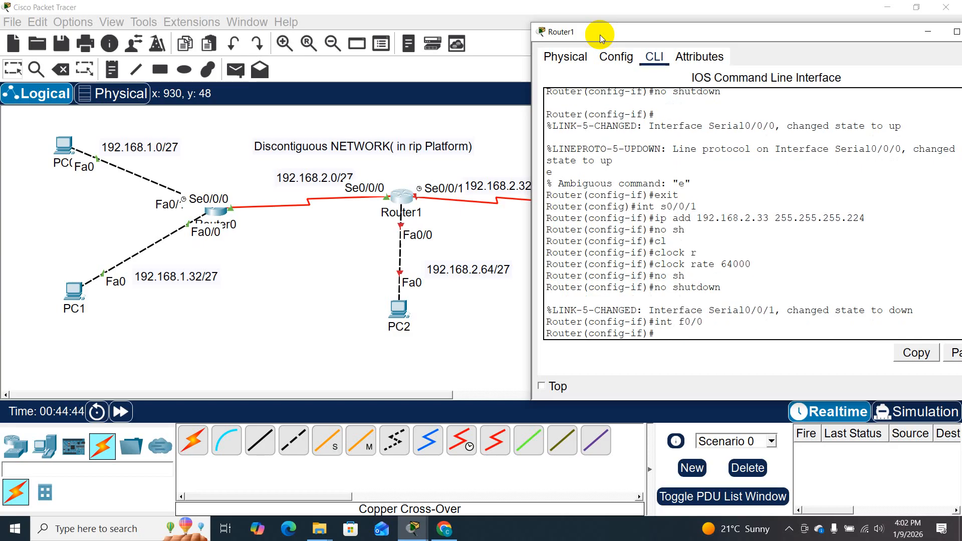
- Assign IP address 192.168.2.65 with mask 255.255.255.224 to Router1's f0/0 interface and enable it with no shutdown
{"action": "type", "text": "ip add 192.168.2.65 255"}
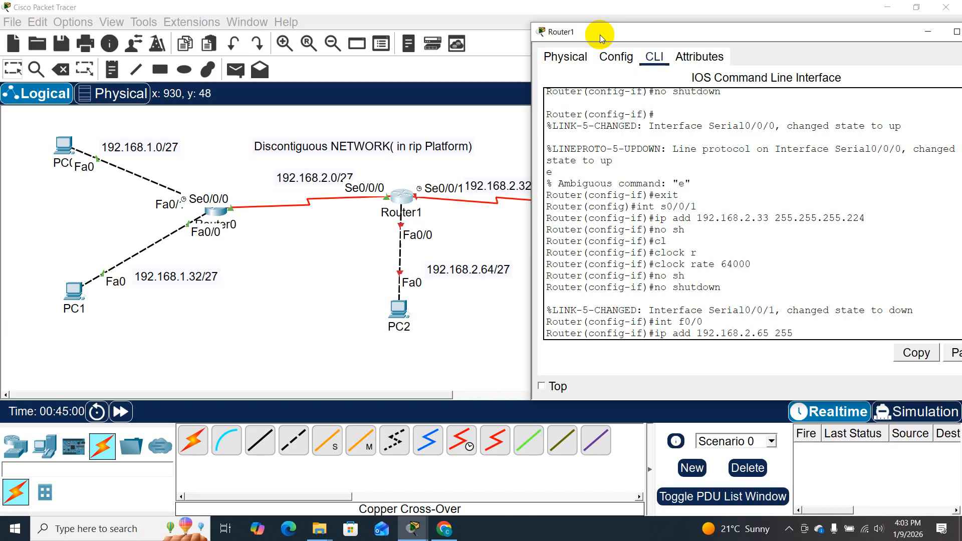
{"action": "type", "text": ".255.255.224"}
{"action": "key", "text": "Return"}
{"action": "type", "text": "no sh"}
{"action": "key", "text": "Tab"}
{"action": "key", "text": "Return"}
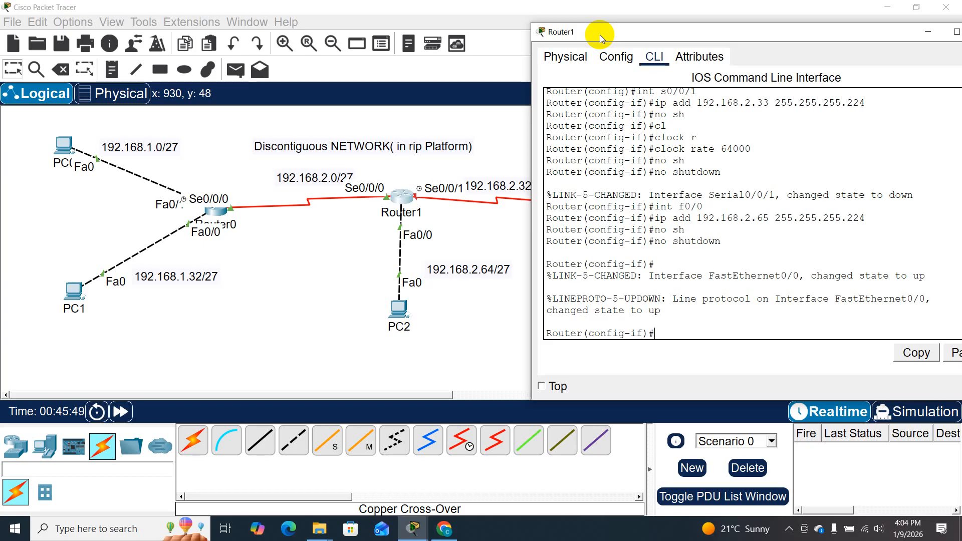
{"action": "key", "text": "Up"}
{"action": "key", "text": "Up"}
{"action": "key", "text": "Up"}
{"action": "key", "text": "BackSpace"}
{"action": "key", "text": "BackSpace"}
{"action": "key", "text": "BackSpace"}
{"action": "key", "text": "BackSpace"}
{"action": "key", "text": "BackSpace"}
{"action": "key", "text": "BackSpace"}
{"action": "key", "text": "BackSpace"}
{"action": "key", "text": "BackSpace"}
{"action": "key", "text": "BackSpace"}
{"action": "key", "text": "BackSpace"}
{"action": "key", "text": "BackSpace"}
{"action": "key", "text": "BackSpace"}
{"action": "key", "text": "BackSpace"}
{"action": "key", "text": "BackSpace"}
{"action": "key", "text": "BackSpace"}
{"action": "key", "text": "BackSpace"}
{"action": "key", "text": "BackSpace"}
{"action": "key", "text": "BackSpace"}
{"action": "key", "text": "BackSpace"}
{"action": "key", "text": "BackSpace"}
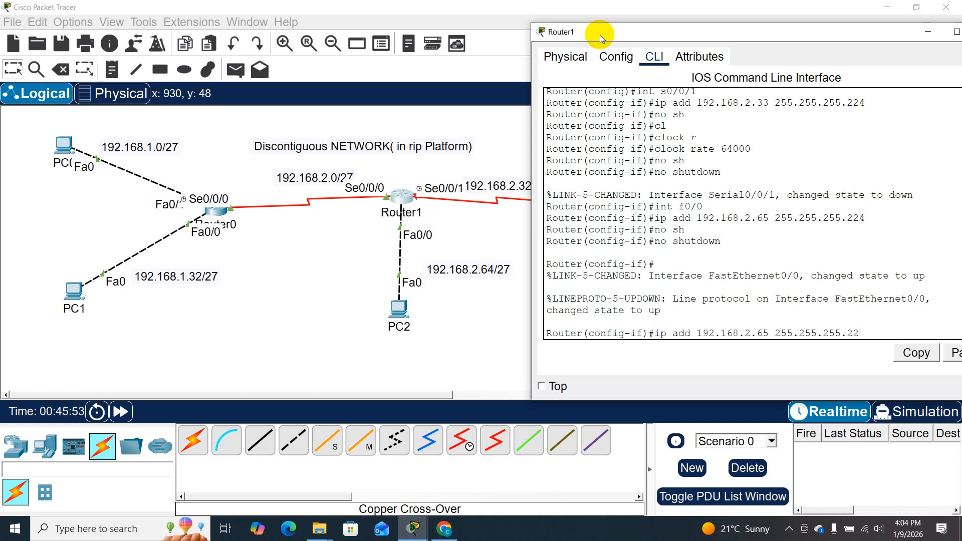
{"action": "key", "text": "BackSpace"}
{"action": "key", "text": "BackSpace"}
{"action": "key", "text": "BackSpace"}
{"action": "key", "text": "BackSpace"}
{"action": "key", "text": "BackSpace"}
{"action": "key", "text": "BackSpace"}
{"action": "key", "text": "BackSpace"}
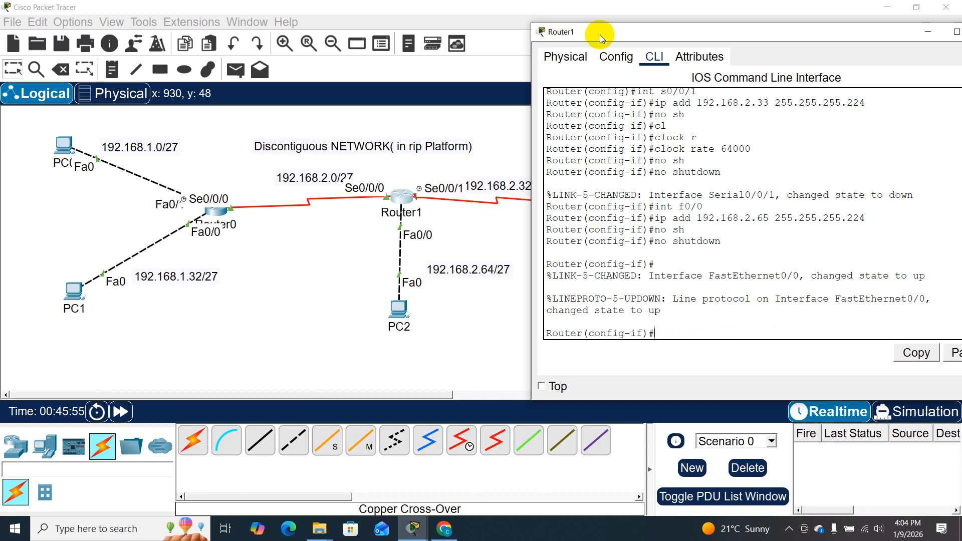
- Exit Router1's interface configuration and enter RIP router configuration mode
{"action": "type", "text": "exit"}
{"action": "key", "text": "Return"}
{"action": "key", "text": "Return"}
{"action": "type", "text": "rout"}
{"action": "key", "text": "Tab"}
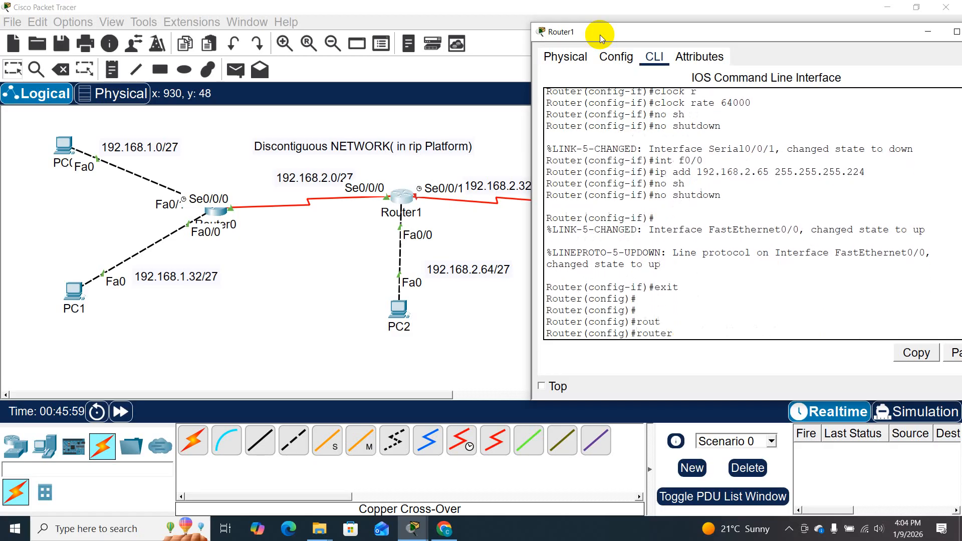
{"action": "type", "text": "ri"}
{"action": "key", "text": "Tab"}
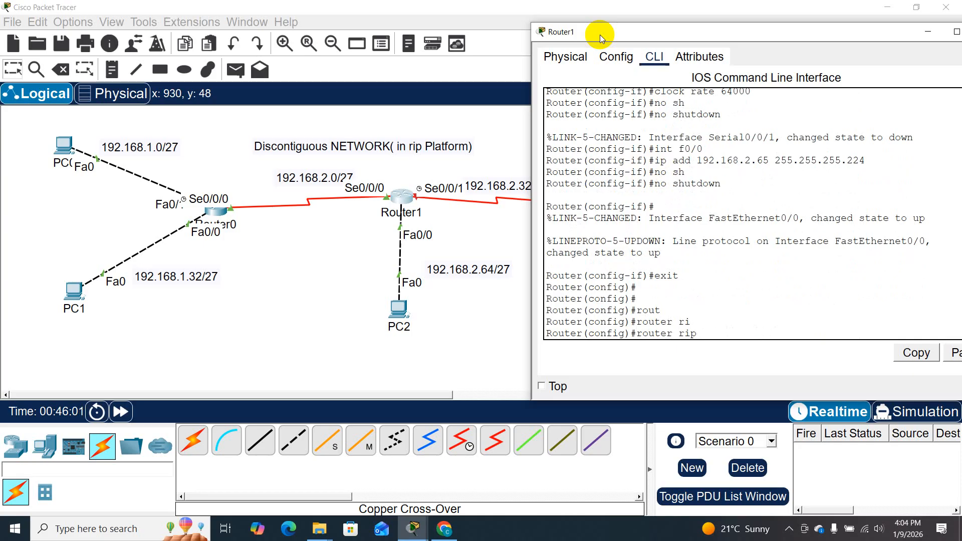
{"action": "key", "text": "Return"}
- Add network 192.168.2.0 to Router1's RIP configuration
{"action": "type", "text": "net"}
{"action": "key", "text": "Tab"}
{"action": "type", "text": "19"}
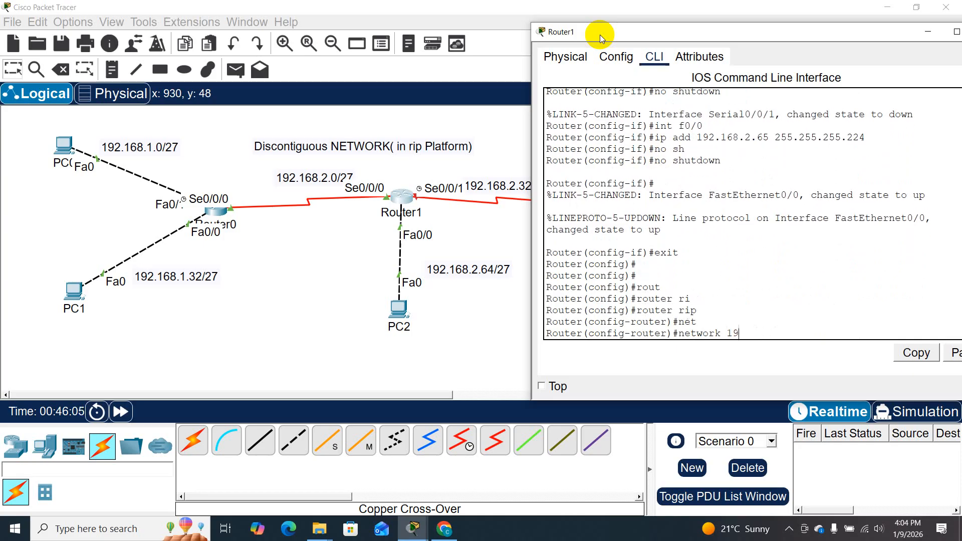
{"action": "type", "text": "2.168.2.0"}
{"action": "key", "text": "Return"}
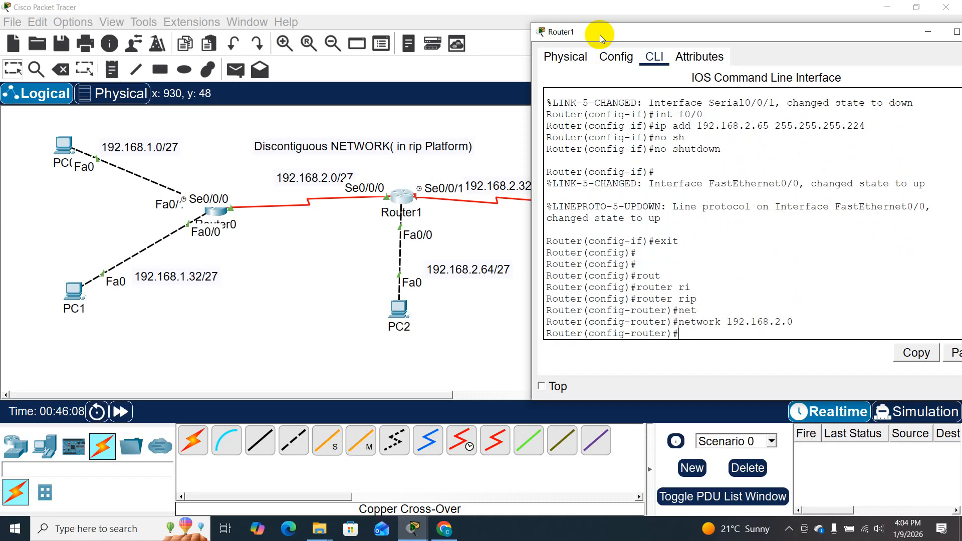
{"action": "left_click", "coordinate": [516, 346]}
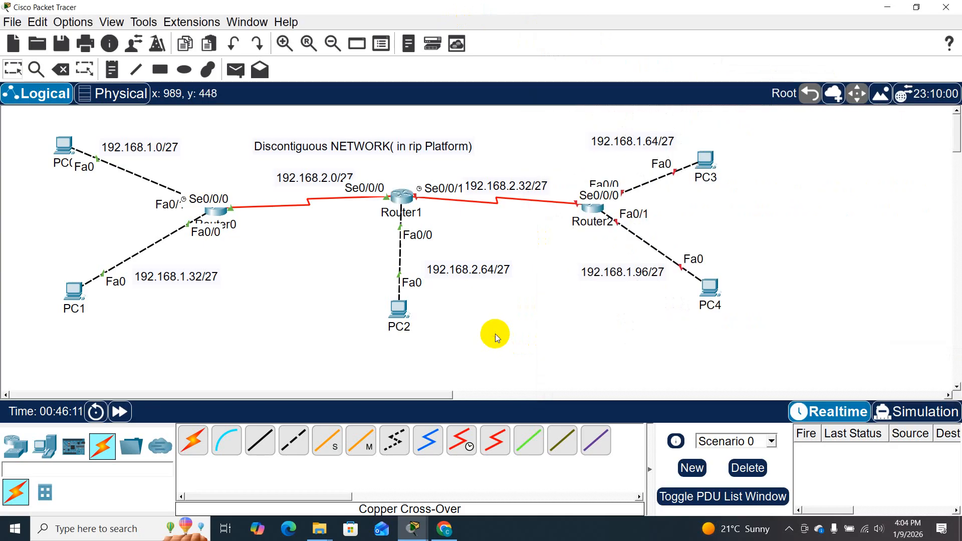
{"action": "left_click", "coordinate": [594, 213]}
{"action": "left_click_drag", "start_coordinate": [536, 68], "coordinate": [738, 104]}
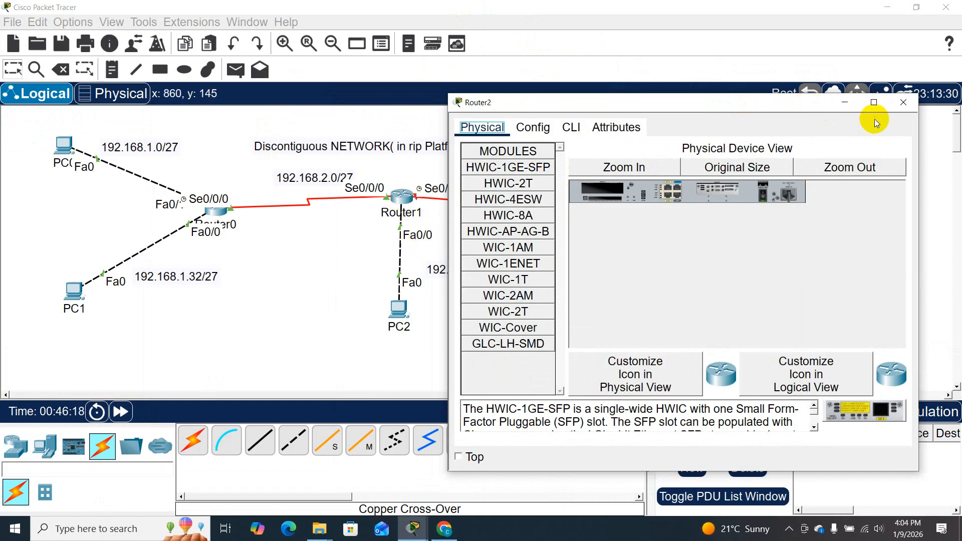
{"action": "left_click", "coordinate": [900, 110]}
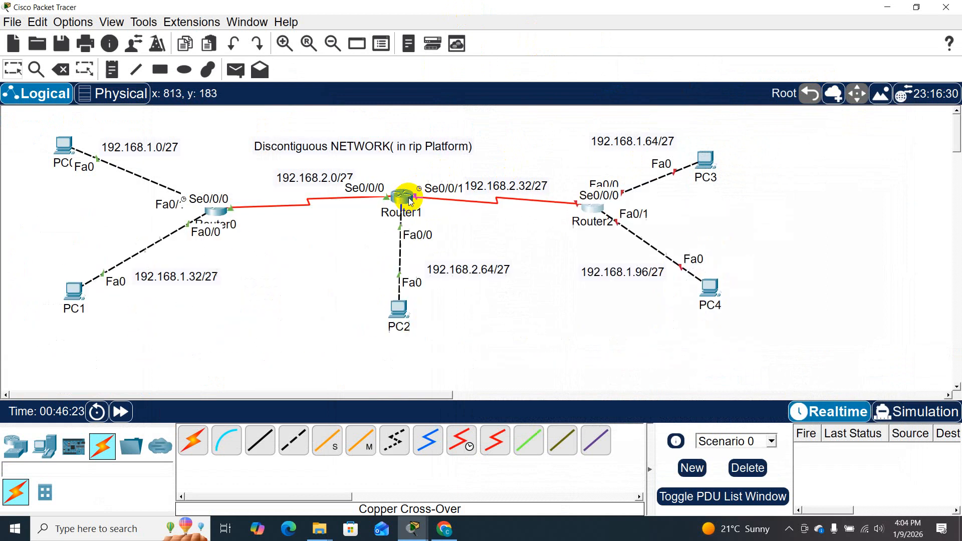
- Leave Router1's RIP configuration mode and set its hostname to R2
{"action": "left_click", "coordinate": [403, 198]}
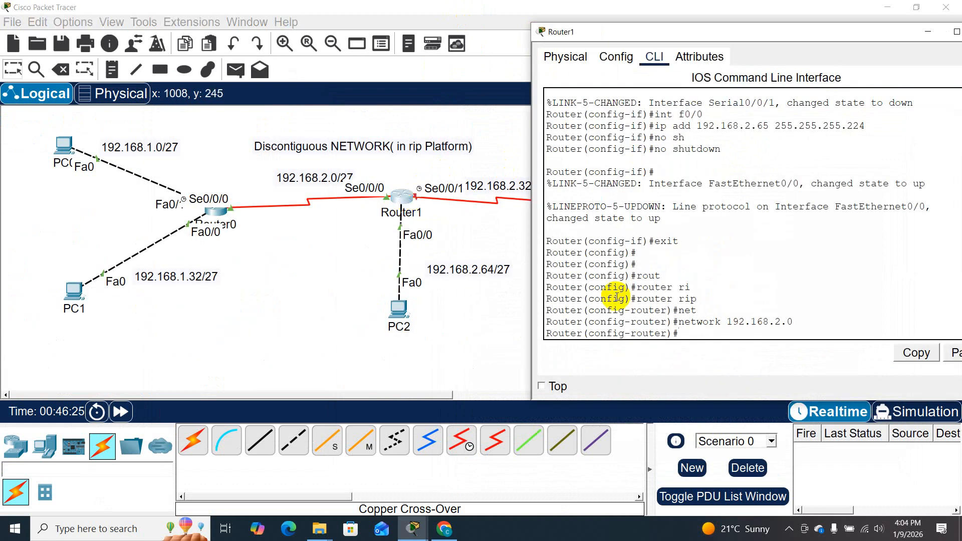
{"action": "type", "text": "exit"}
{"action": "key", "text": "Return"}
{"action": "type", "text": "hos"}
{"action": "key", "text": "Tab"}
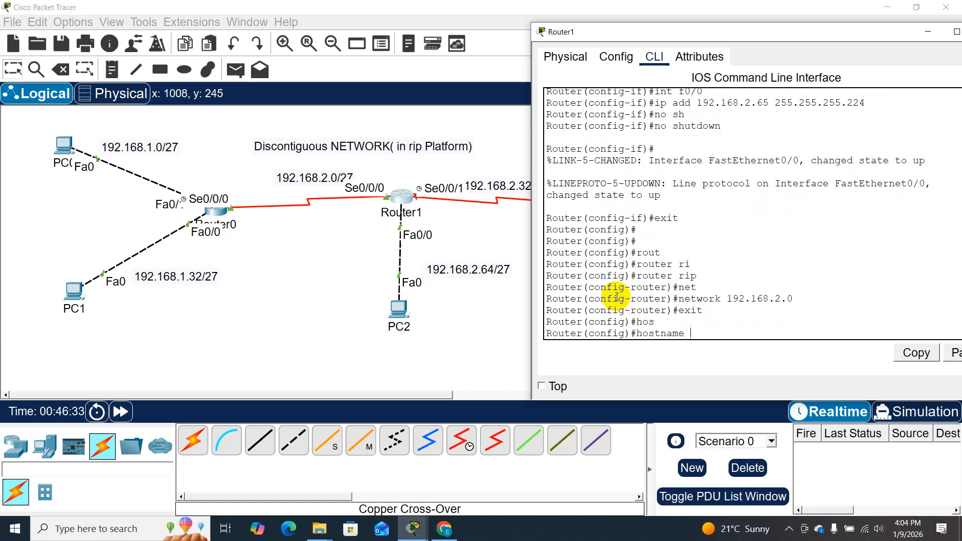
{"action": "type", "text": "R2"}
{"action": "key", "text": "Return"}
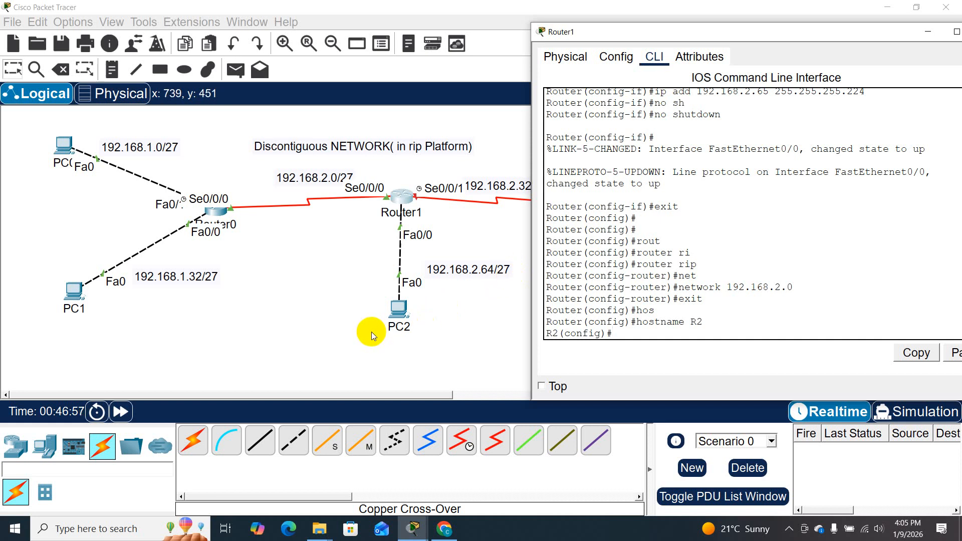
- Open Router2's command line, decline the initial configuration dialog and enter global configuration mode
{"action": "left_click", "coordinate": [477, 223]}
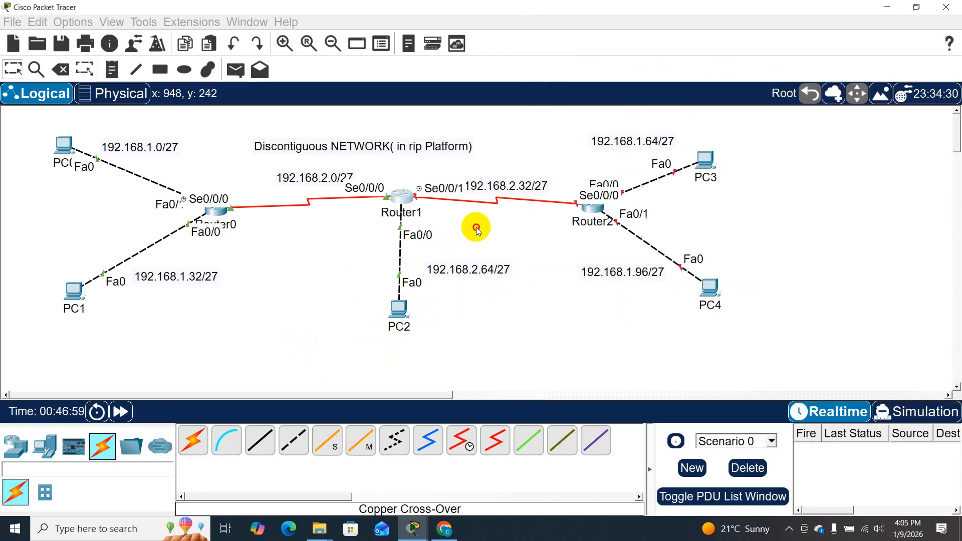
{"action": "left_click", "coordinate": [595, 210]}
{"action": "left_click", "coordinate": [365, 93]}
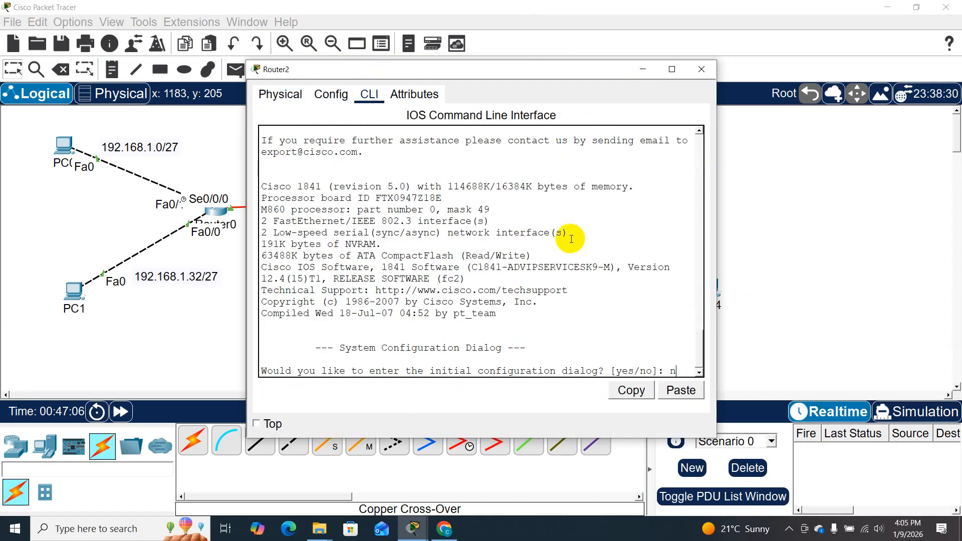
{"action": "key", "text": "Return"}
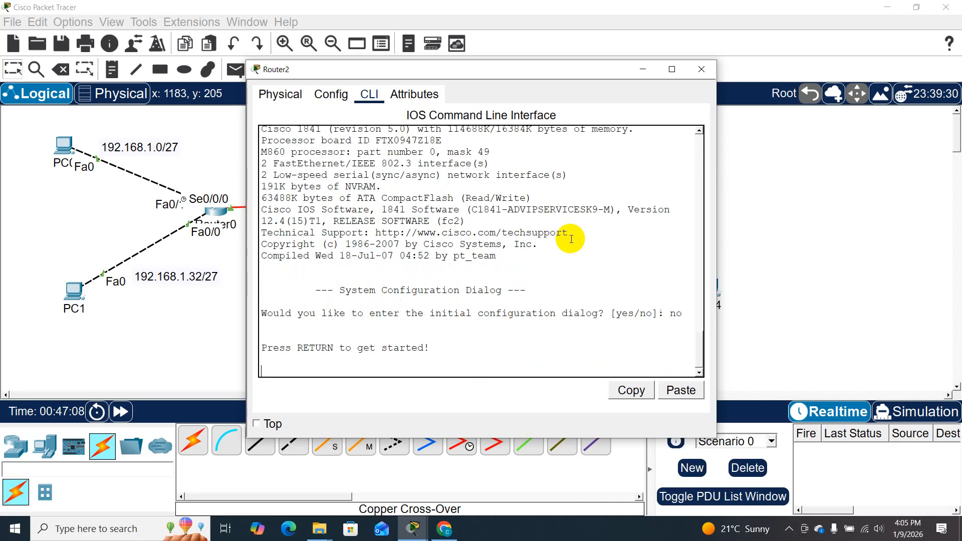
{"action": "key", "text": "Return"}
{"action": "key", "text": "Return"}
{"action": "type", "text": "en"}
{"action": "key", "text": "Return"}
{"action": "key", "text": "Return"}
{"action": "type", "text": "co"}
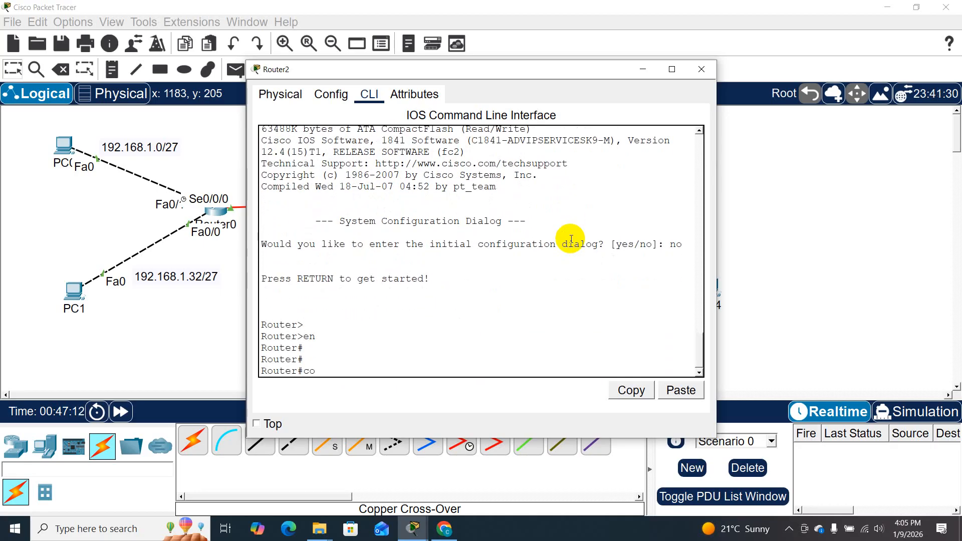
{"action": "type", "text": "nf t"}
{"action": "key", "text": "Return"}
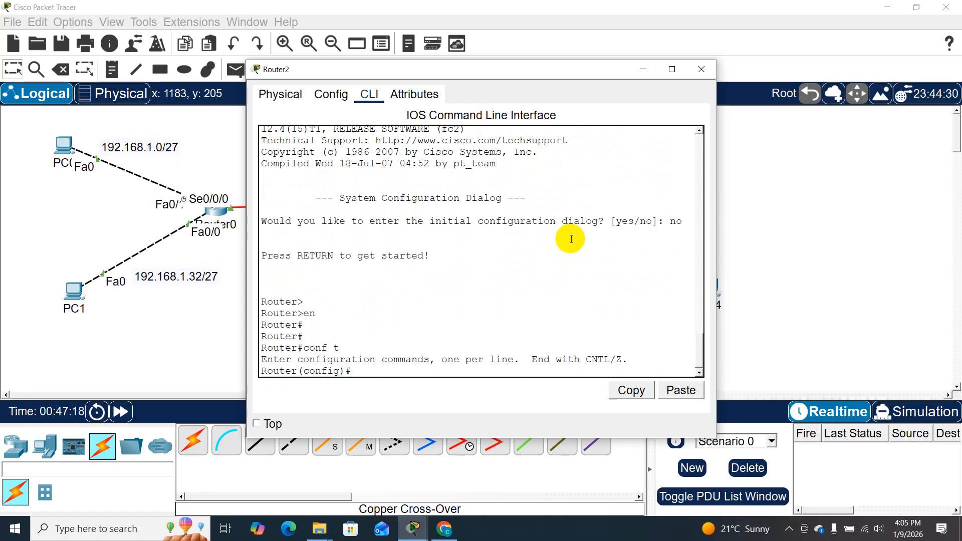
- Set Router2's hostname to R3
{"action": "type", "text": "hos"}
{"action": "key", "text": "Tab"}
{"action": "type", "text": "R3"}
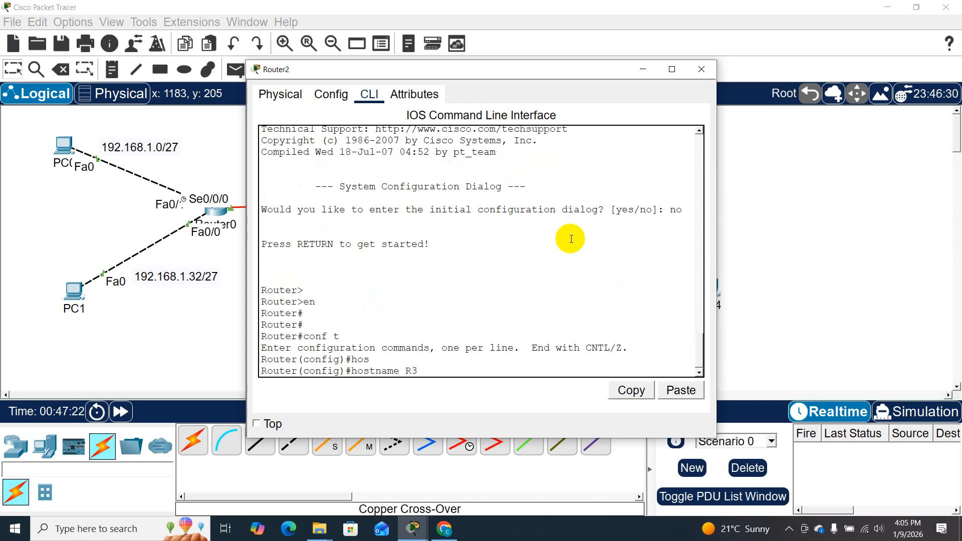
{"action": "key", "text": "Return"}
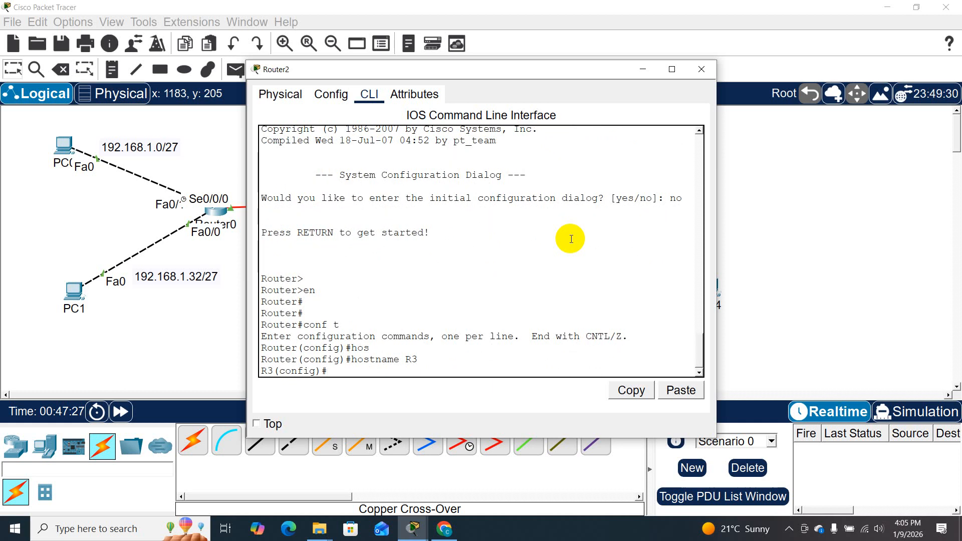
- Enter configuration of Router2's serial interface s0/0/0, keeping its side of the topology in view
{"action": "left_click_drag", "start_coordinate": [529, 67], "coordinate": [331, 52]}
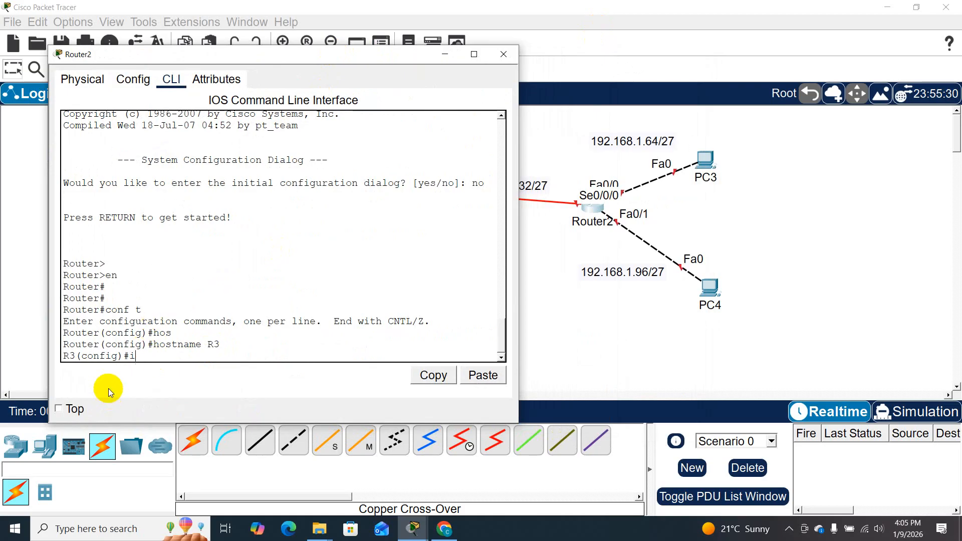
{"action": "type", "text": "nt f"}
{"action": "type", "text": "0"}
{"action": "key", "text": "BackSpace"}
{"action": "key", "text": "BackSpace"}
{"action": "type", "text": "s0/0/0"}
{"action": "key", "text": "Return"}
- Assign IP address 192.168.2.34 with mask 255.255.255.224 to Router2's s0/0/0 interface
{"action": "type", "text": "ip add"}
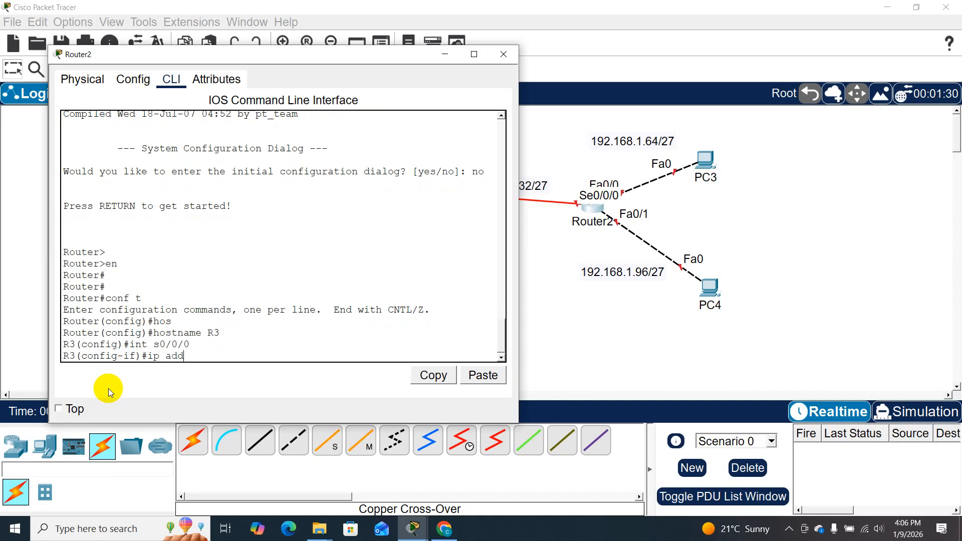
{"action": "type", "text": " 192.16"}
{"action": "type", "text": "8"}
{"action": "type", "text": ".2."}
{"action": "type", "text": "65"}
{"action": "key", "text": "BackSpace"}
{"action": "key", "text": "BackSpace"}
{"action": "type", "text": "34"}
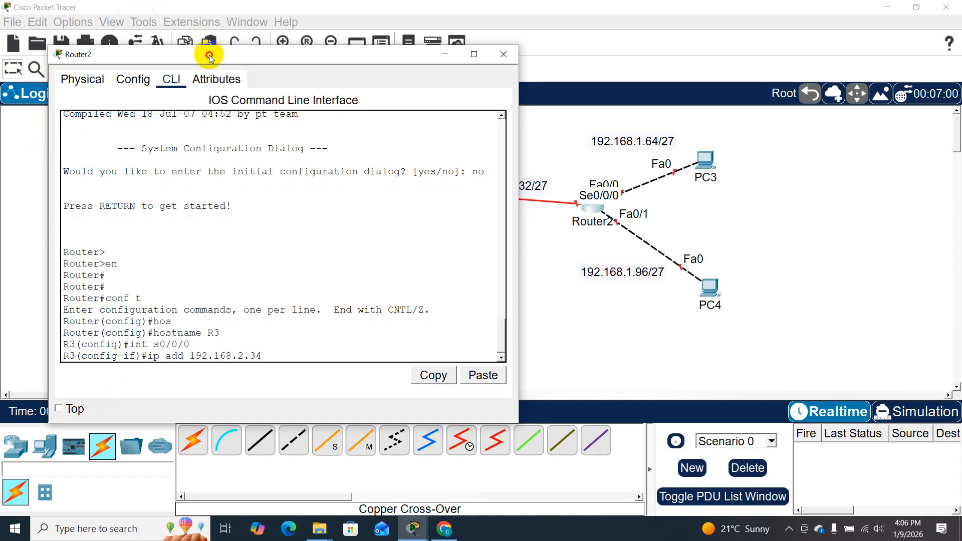
{"action": "left_click_drag", "start_coordinate": [209, 55], "coordinate": [147, 52]}
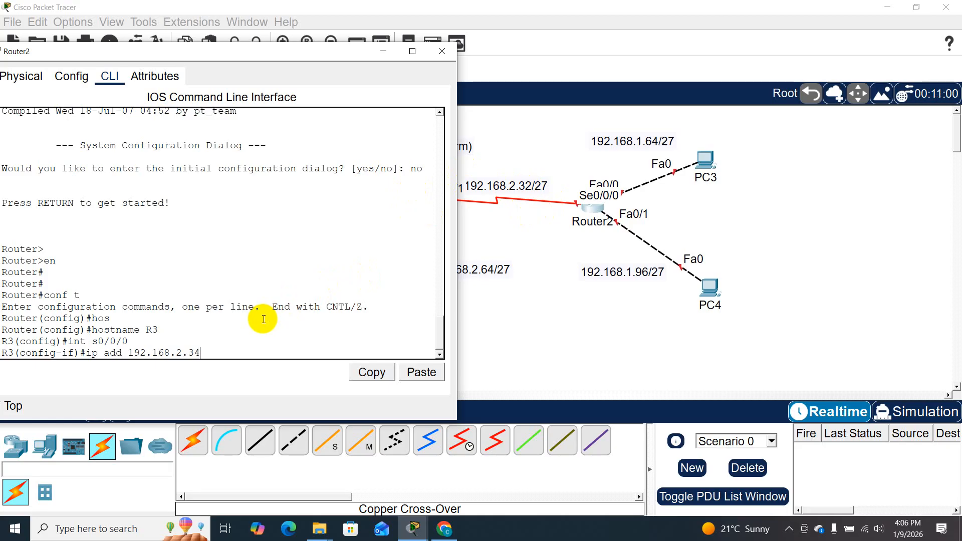
{"action": "type", "text": "255.255.255.224"}
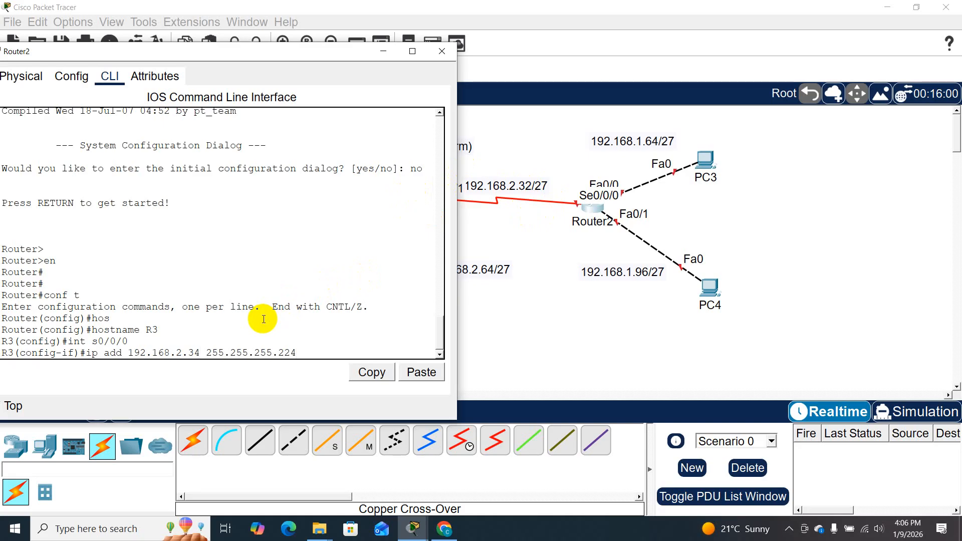
{"action": "key", "text": "Return"}
- Enable Router2's s0/0/0 interface with no shutdown
{"action": "type", "text": "nos "}
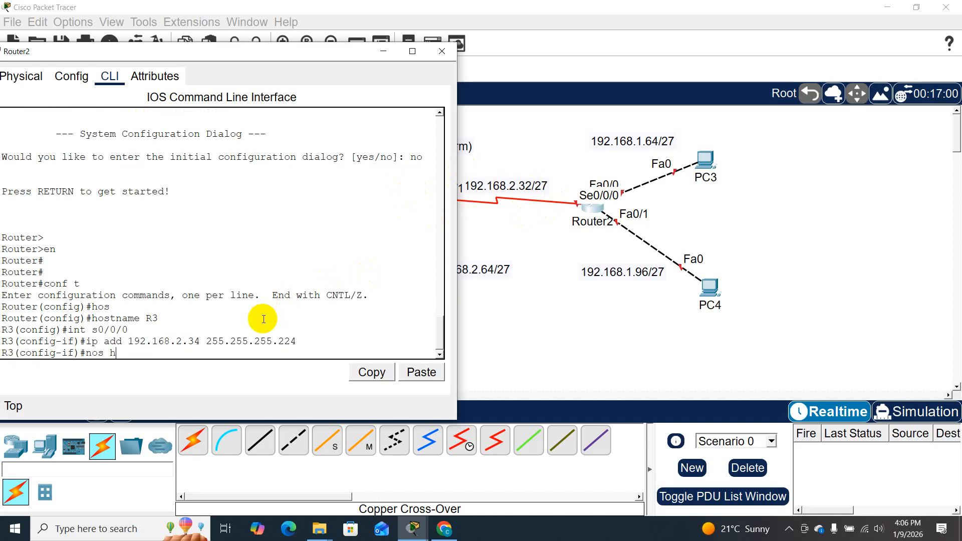
{"action": "type", "text": "h"}
{"action": "key", "text": "Tab"}
{"action": "key", "text": "BackSpace"}
{"action": "key", "text": "BackSpace"}
{"action": "key", "text": "BackSpace"}
{"action": "key", "text": "BackSpace"}
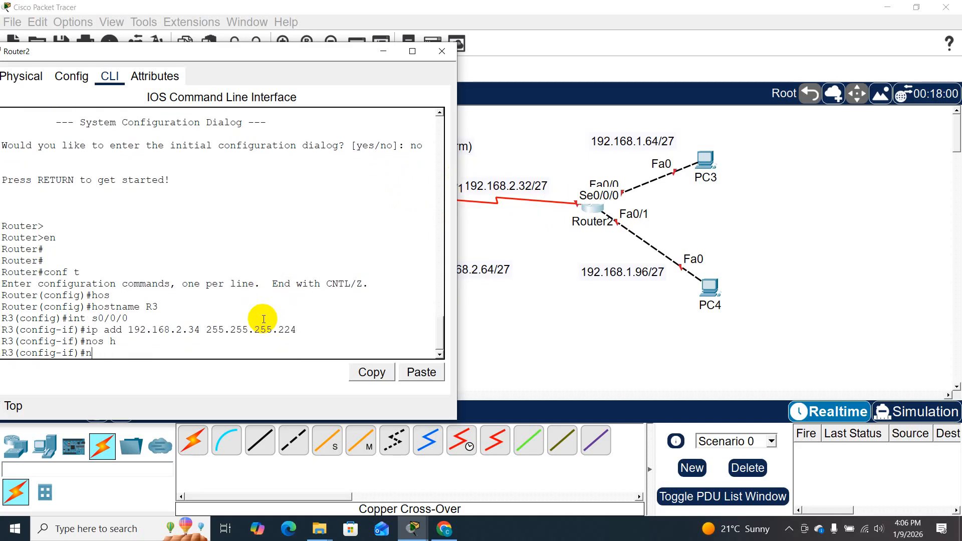
{"action": "type", "text": "o sh"}
{"action": "key", "text": "Tab"}
{"action": "key", "text": "Return"}
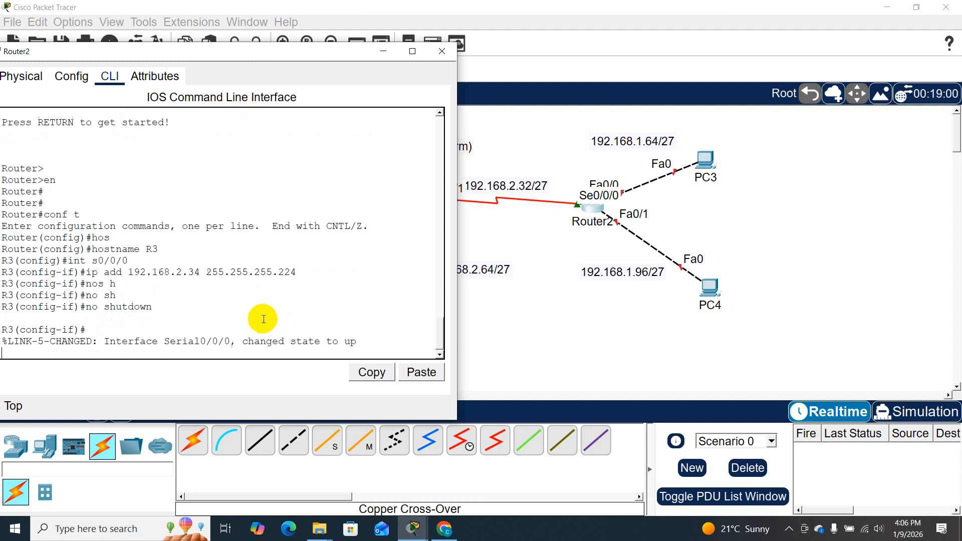
{"action": "key", "text": "Return"}
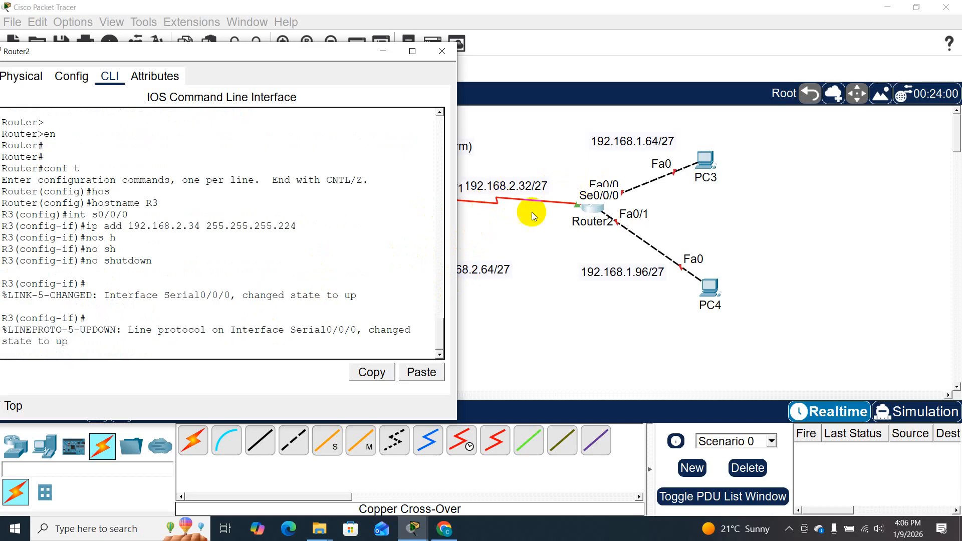
- Switch to configuring Router2's FastEthernet interface f0/0
{"action": "left_click", "coordinate": [193, 340]}
{"action": "key", "text": "Return"}
{"action": "key", "text": "Return"}
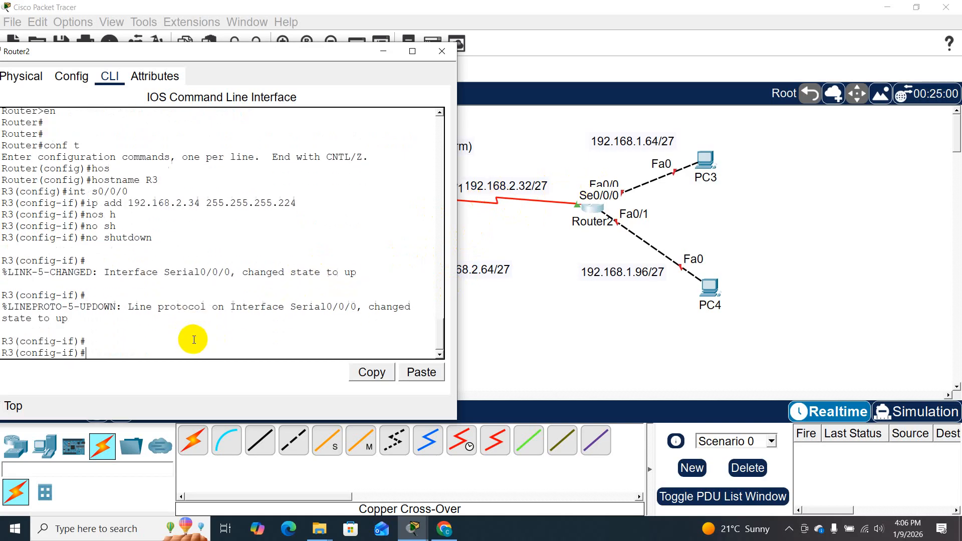
{"action": "type", "text": "int f0/0"}
{"action": "key", "text": "Return"}
- Assign IP address 192.168.1.65 with mask 255.255.255.224 to Router2's f0/0 interface
{"action": "type", "text": "ip add"}
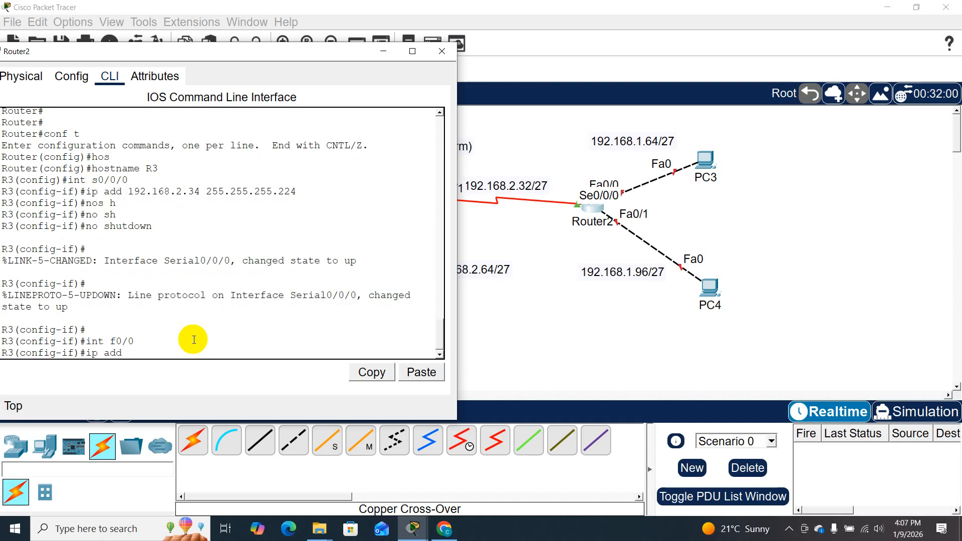
{"action": "type", "text": " 192.168."}
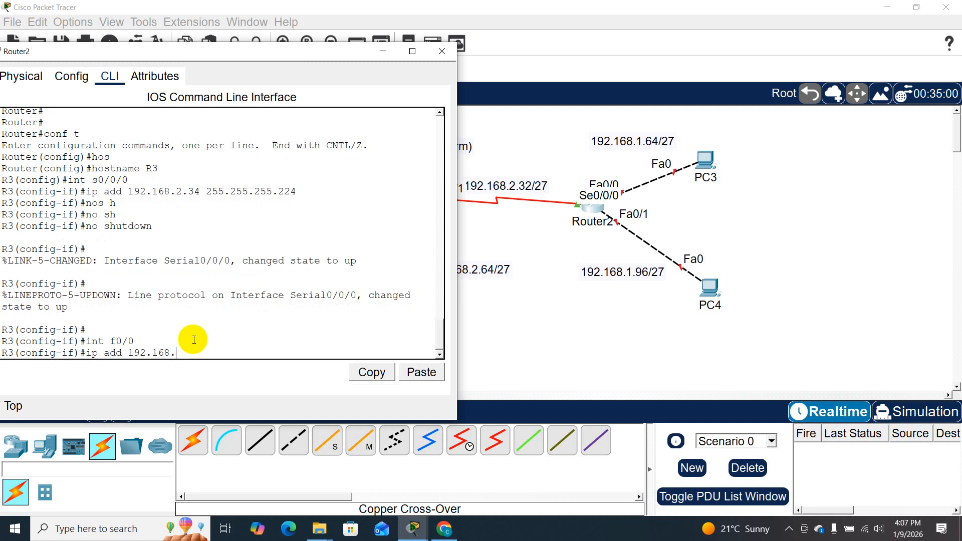
{"action": "type", "text": "1.65 255.255.255.224"}
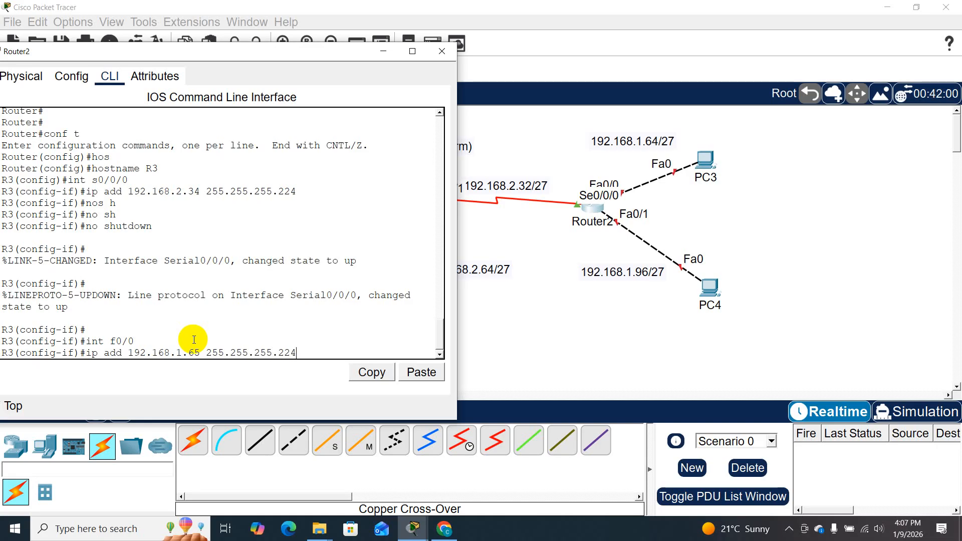
{"action": "key", "text": "Return"}
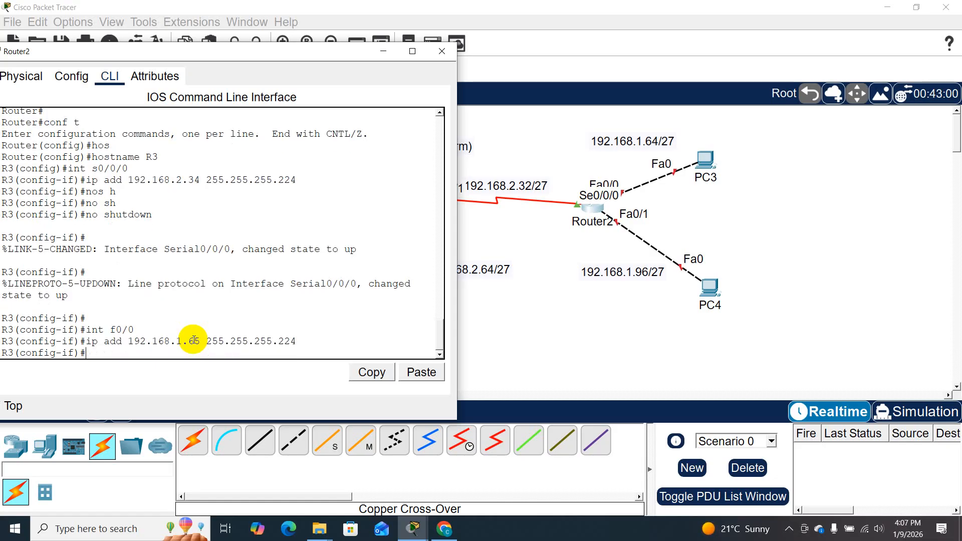
- Enable Router2's f0/0 interface with no shutdown
{"action": "type", "text": "no s"}
{"action": "key", "text": "BackSpace"}
{"action": "type", "text": "sh"}
{"action": "key", "text": "Return"}
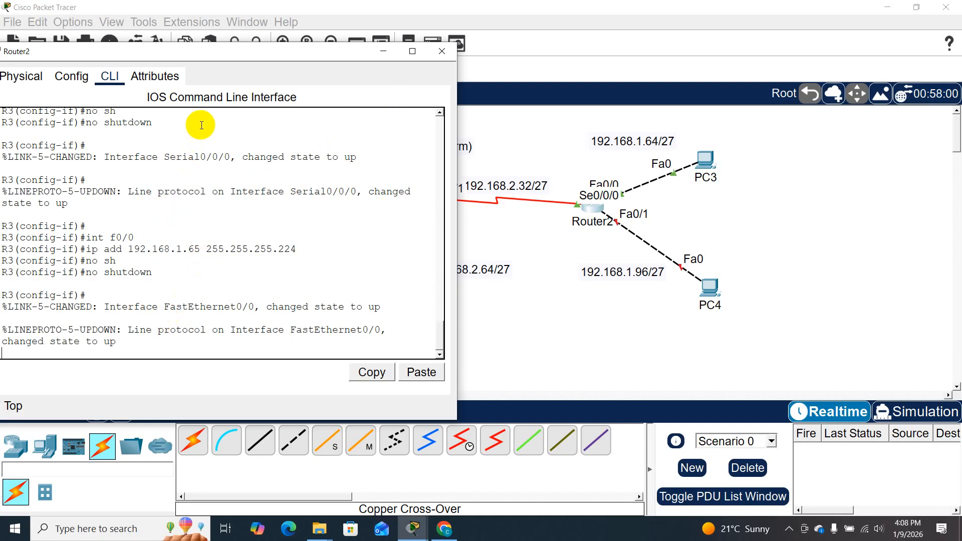
- Switch to configuring Router2's FastEthernet interface f0/1
{"action": "left_click_drag", "start_coordinate": [234, 51], "coordinate": [251, 52]}
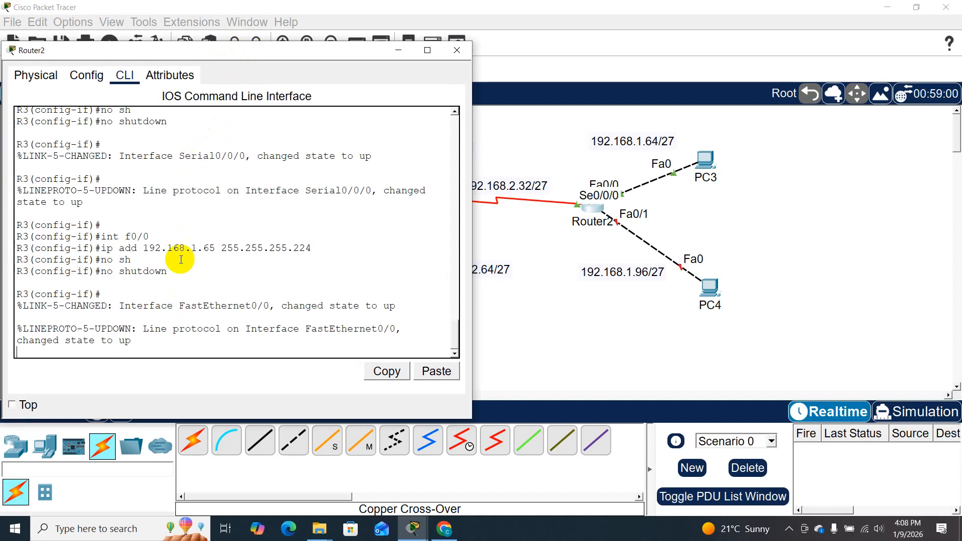
{"action": "key", "text": "Return"}
{"action": "key", "text": "Return"}
{"action": "type", "text": "int f0/1"}
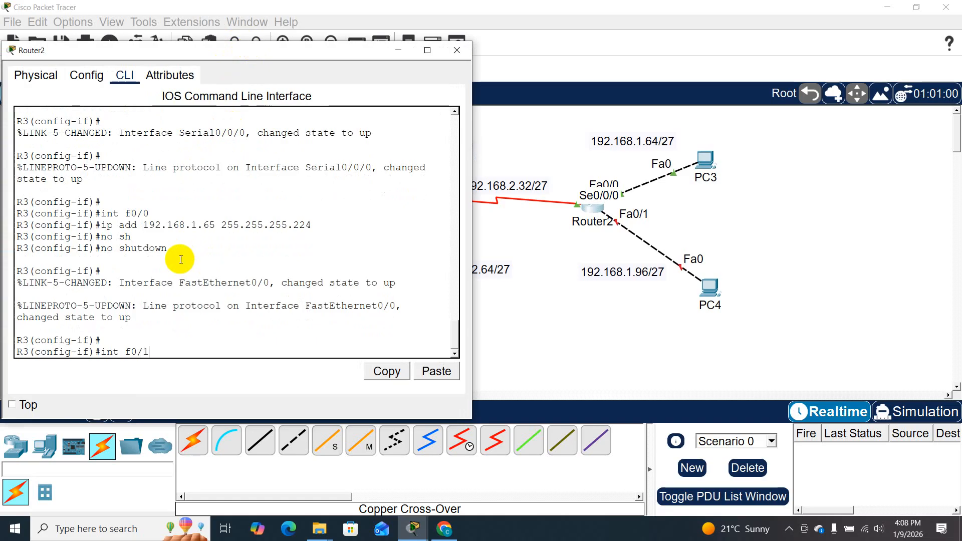
{"action": "key", "text": "Return"}
- Assign IP address 192.168.1.97 with mask 255.255.255.224 to Router2's f0/1 interface
{"action": "type", "text": "ip"}
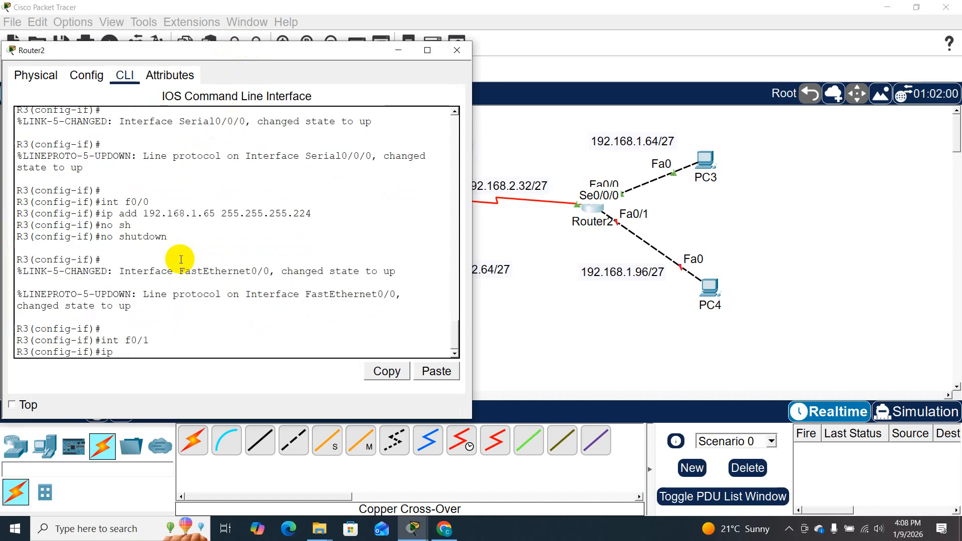
{"action": "type", "text": " add 192.168.1."}
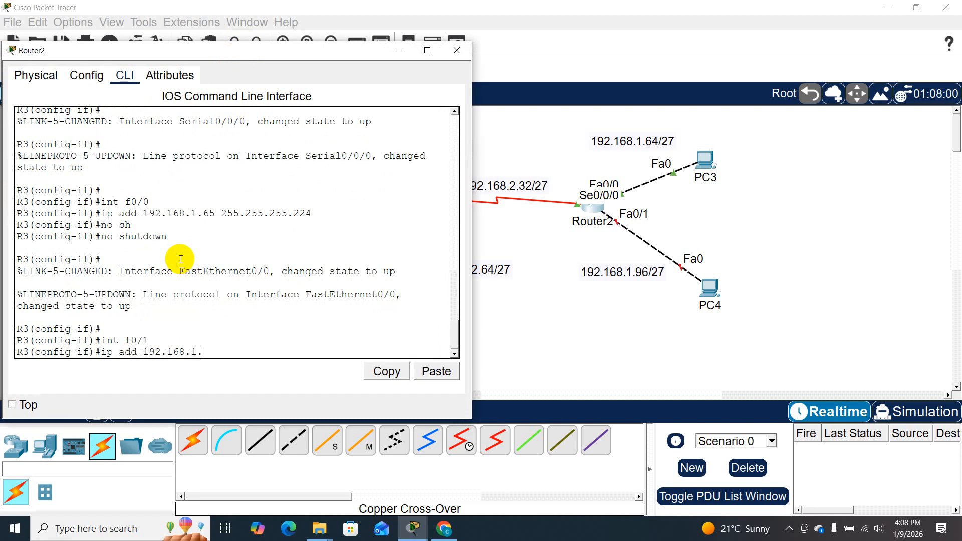
{"action": "type", "text": "67"}
{"action": "key", "text": "BackSpace"}
{"action": "type", "text": "9"}
{"action": "type", "text": "7 255.255.255"}
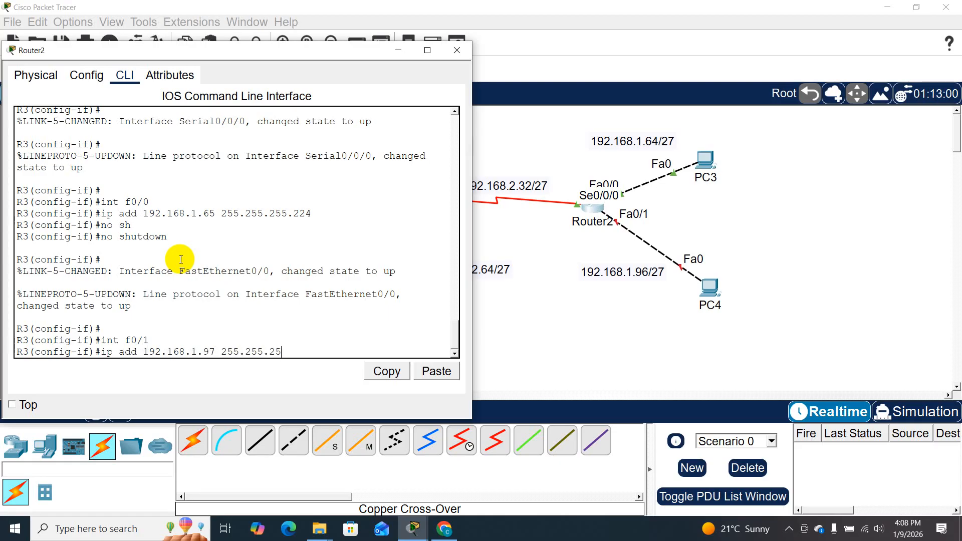
{"action": "type", "text": ".224"}
{"action": "key", "text": "Return"}
- Enable Router2's f0/1 interface with no shutdown
{"action": "type", "text": "no sh"}
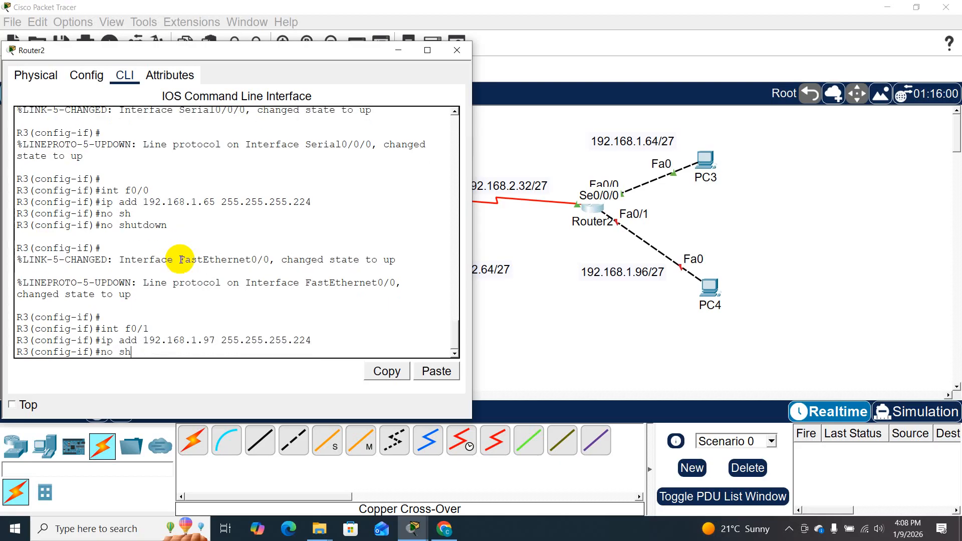
{"action": "key", "text": "Tab"}
{"action": "key", "text": "Return"}
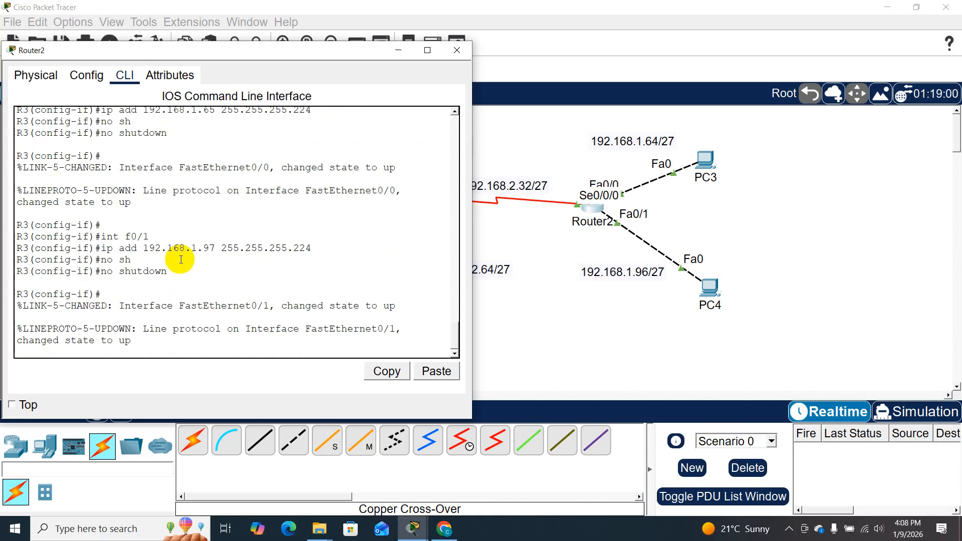
{"action": "key", "text": "Return"}
- Leave interface configuration on Router2 and enter RIP routing configuration
{"action": "type", "text": "exit"}
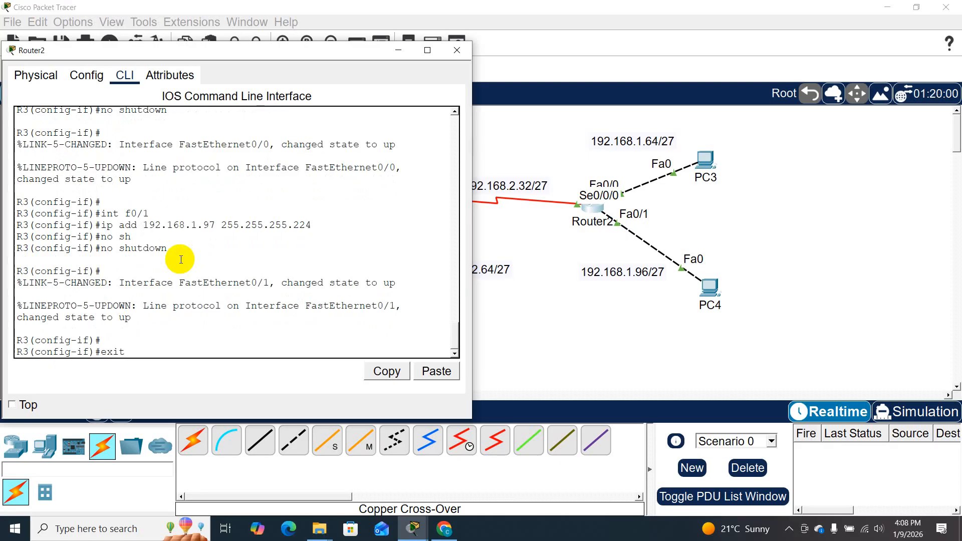
{"action": "key", "text": "Return"}
{"action": "key", "text": "Return"}
{"action": "key", "text": "Return"}
{"action": "type", "text": "rou"}
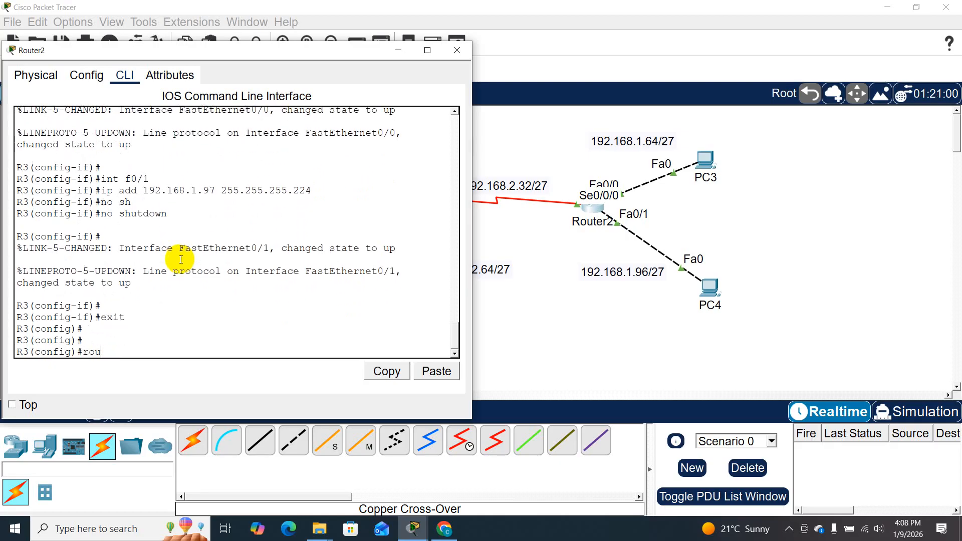
{"action": "key", "text": "Tab"}
{"action": "type", "text": "rip"}
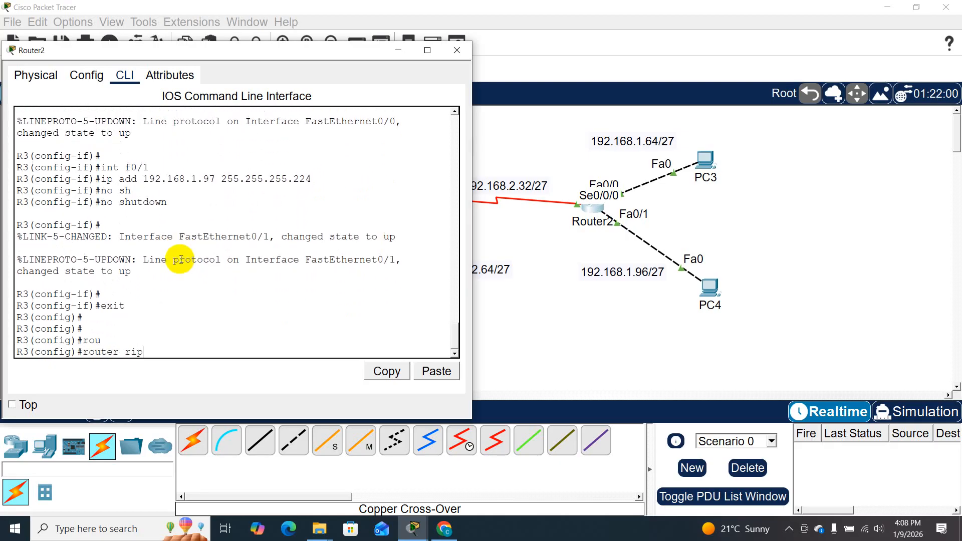
{"action": "key", "text": "Return"}
{"action": "key", "text": "Return"}
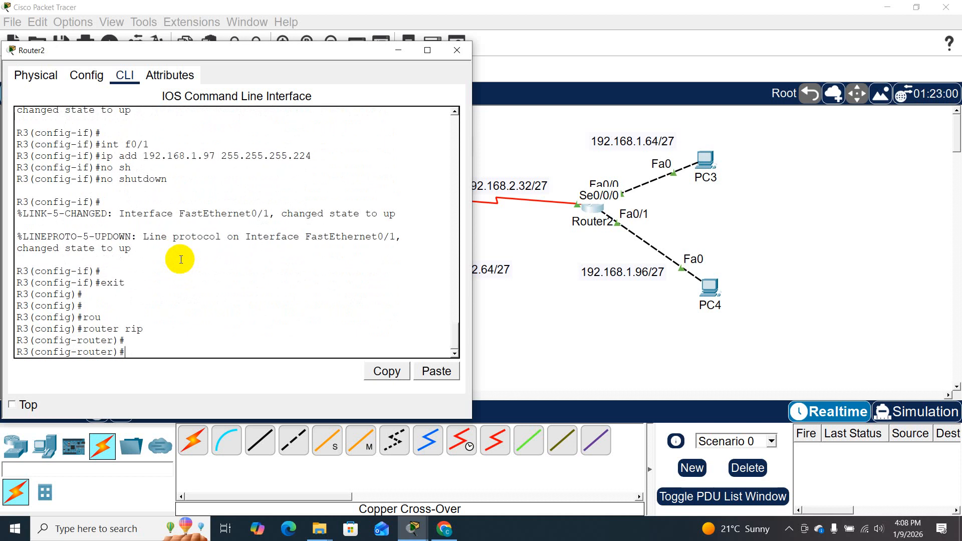
- Advertise network 192.168.1.0 in Router2's RIP configuration
{"action": "type", "text": "net"}
{"action": "key", "text": "Tab"}
{"action": "type", "text": "192.168.1.0"}
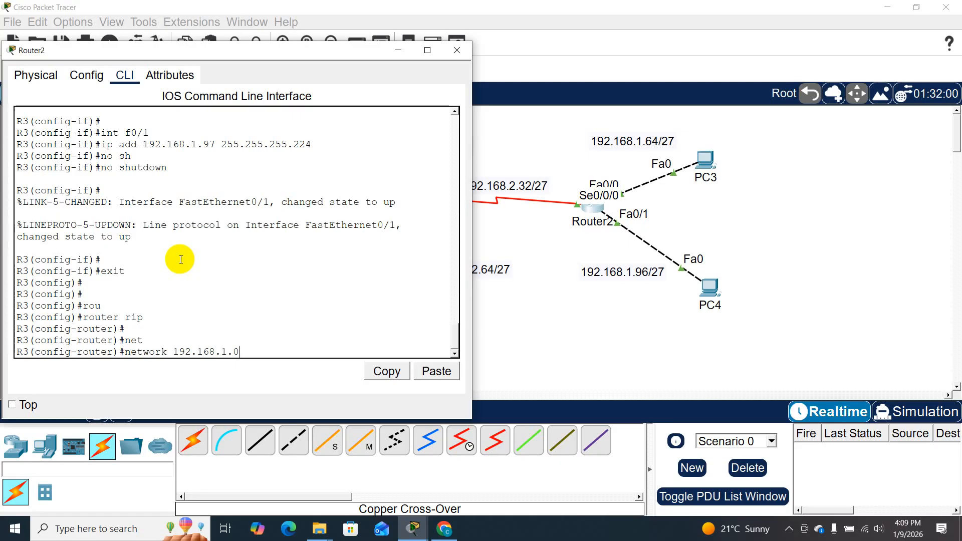
{"action": "key", "text": "Return"}
- Advertise network 192.168.2.0 in Router2's RIP configuration by editing the previous network command
{"action": "key", "text": "Up"}
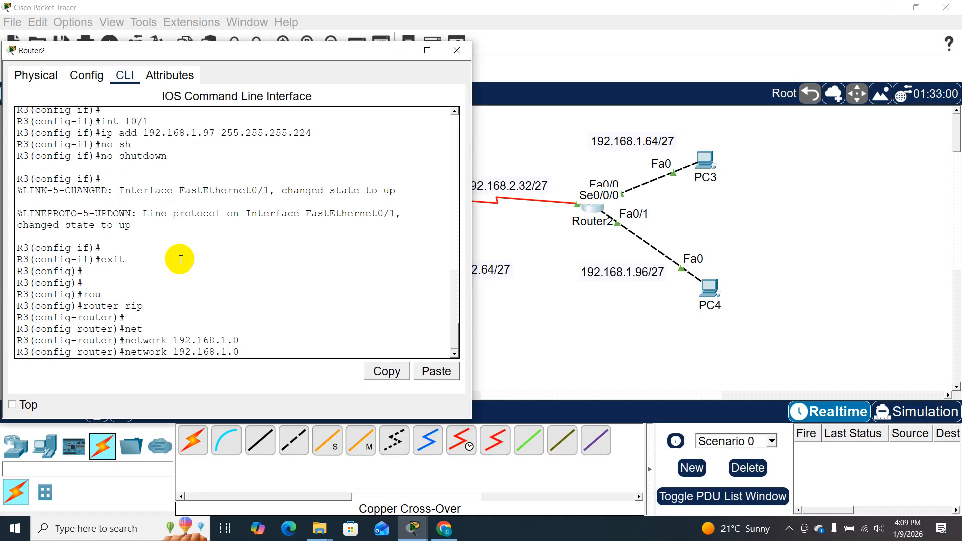
{"action": "key", "text": "BackSpace"}
{"action": "type", "text": "2"}
{"action": "key", "text": "Return"}
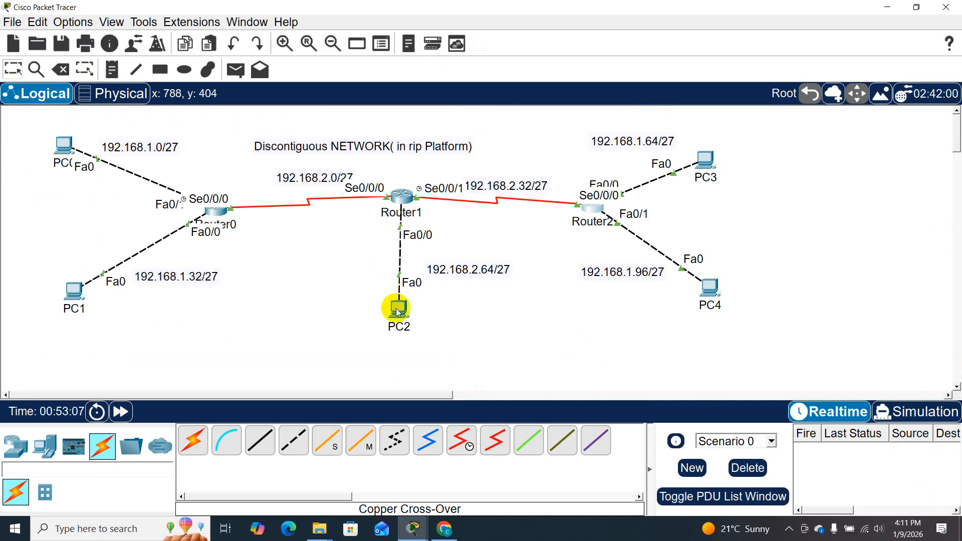
- Open PC0's IP configuration and set its static IPv4 address to 192.168.1.2
{"action": "left_click", "coordinate": [60, 145]}
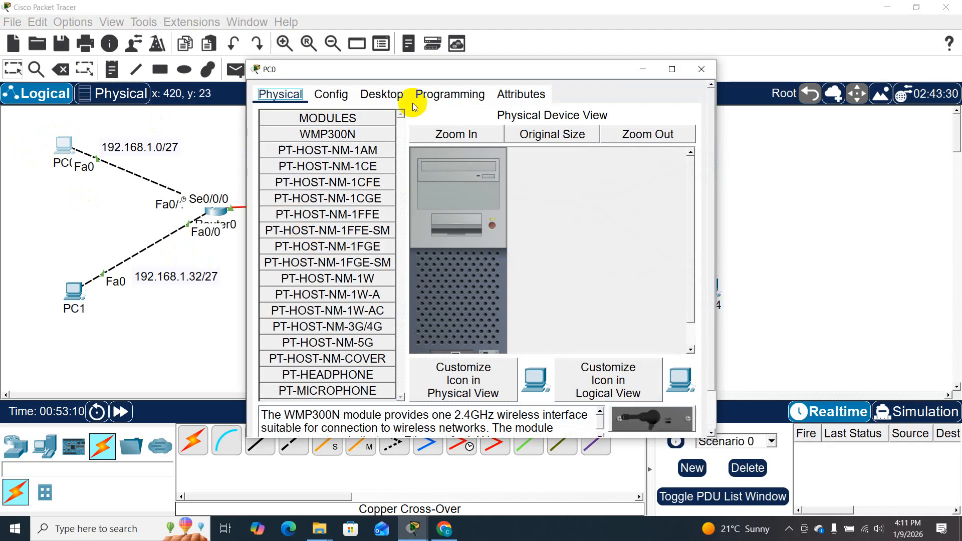
{"action": "left_click_drag", "start_coordinate": [393, 77], "coordinate": [197, 50]}
{"action": "left_click", "coordinate": [194, 68]}
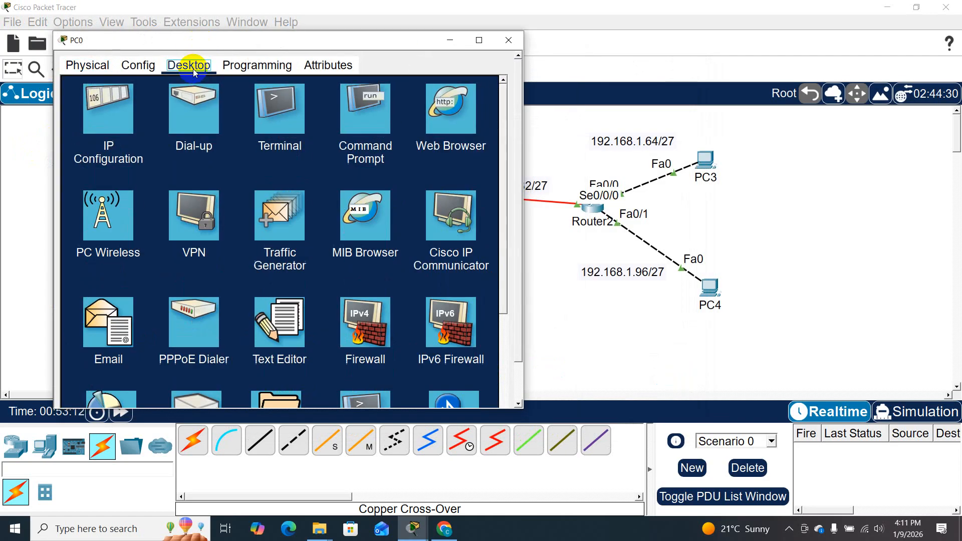
{"action": "left_click", "coordinate": [117, 132]}
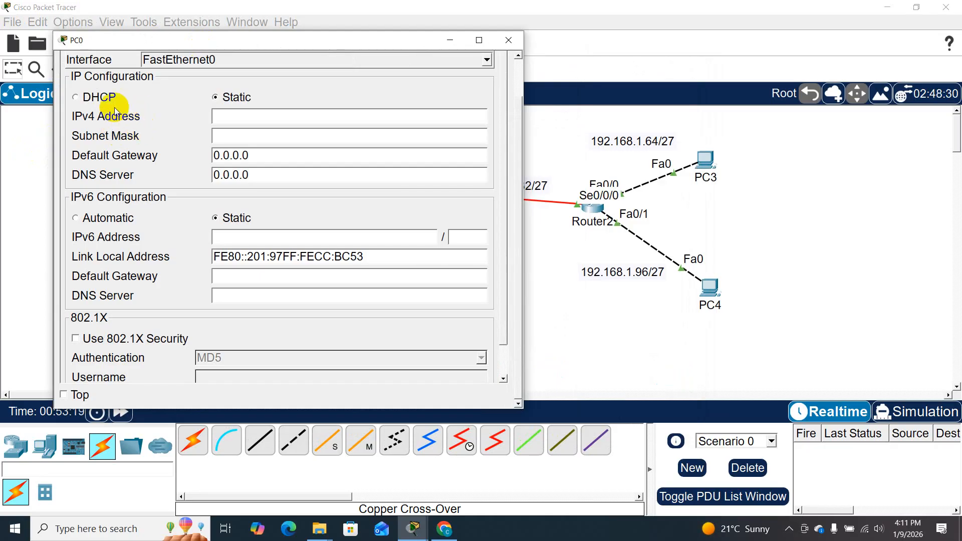
{"action": "left_click", "coordinate": [220, 118]}
{"action": "type", "text": "192"}
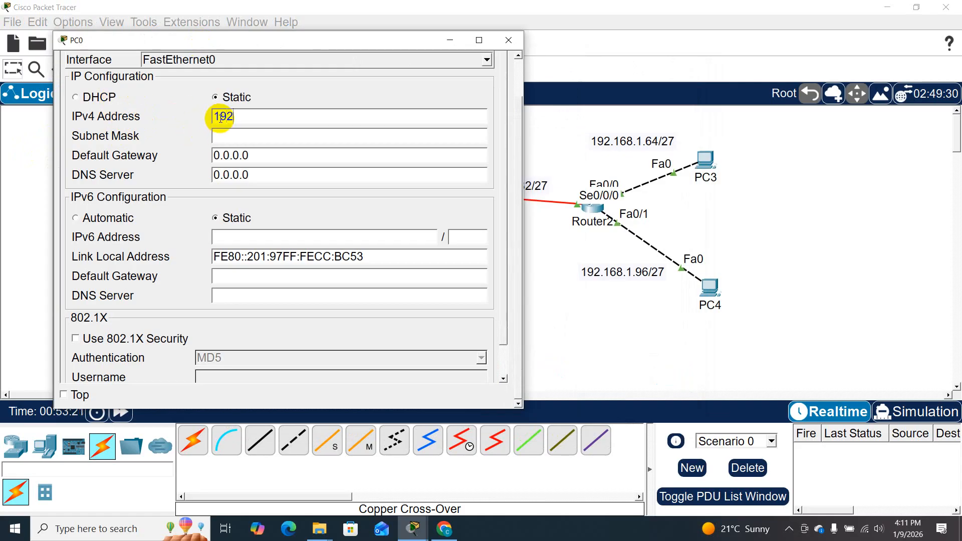
{"action": "type", "text": ".168.1.2"}
- Set PC0's subnet mask to 255.255.255.224 and default gateway to 192.168.1.1, and close its window
{"action": "left_click", "coordinate": [218, 138]}
{"action": "key", "text": "BackSpace"}
{"action": "type", "text": "224"}
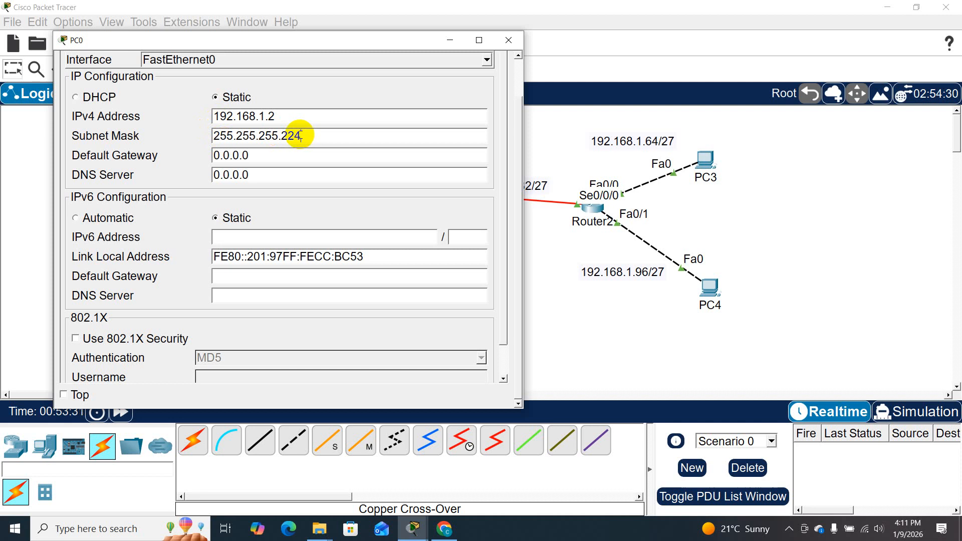
{"action": "key", "text": "Tab"}
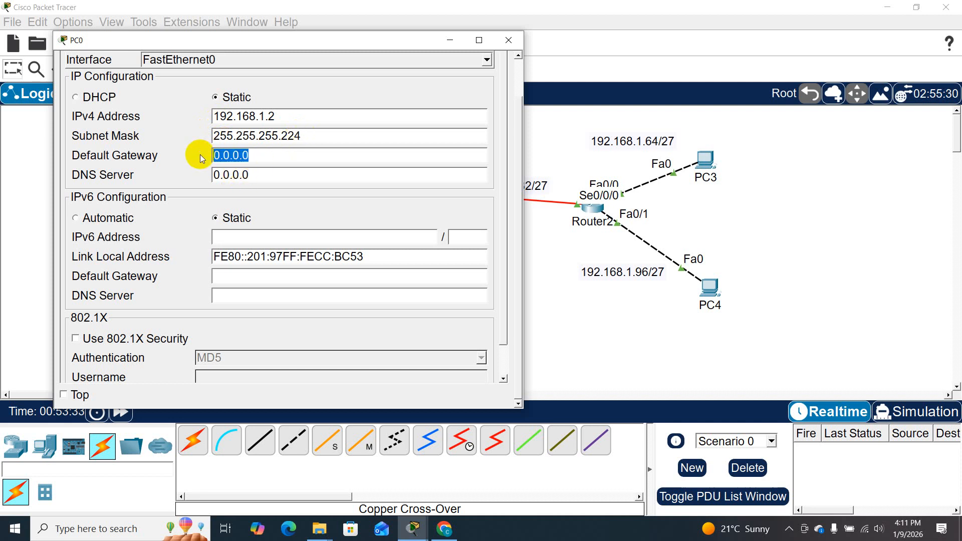
{"action": "type", "text": "1"}
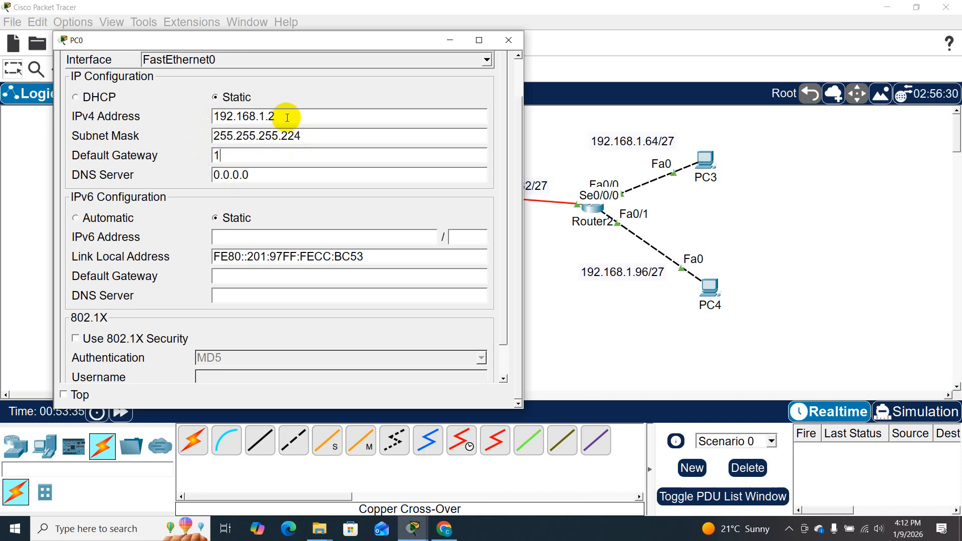
{"action": "type", "text": "92.168.1.1"}
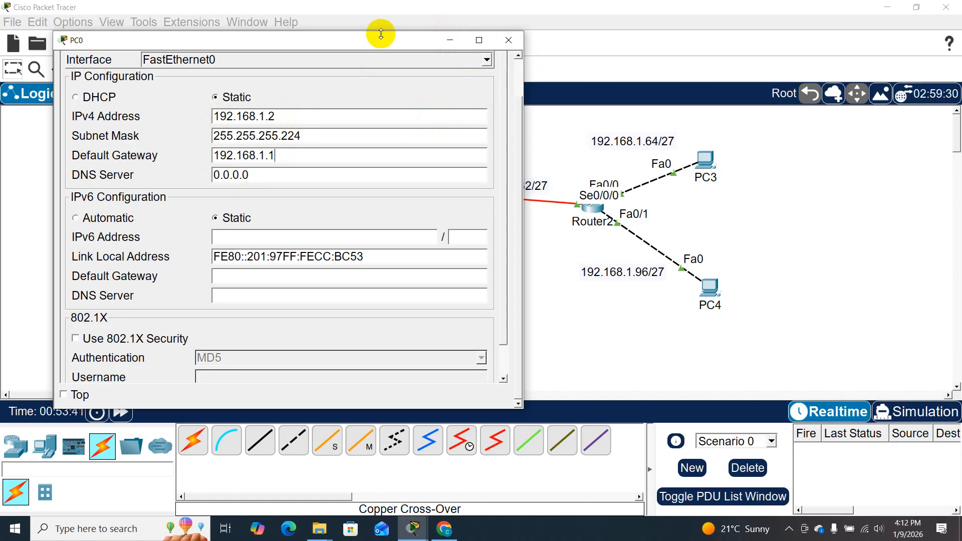
{"action": "left_click_drag", "start_coordinate": [378, 38], "coordinate": [655, 29]}
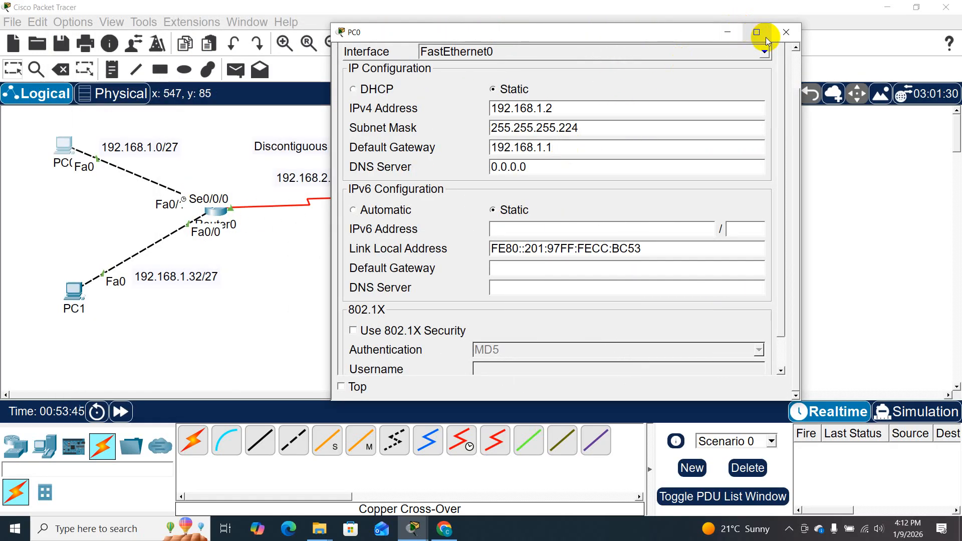
{"action": "left_click", "coordinate": [787, 34]}
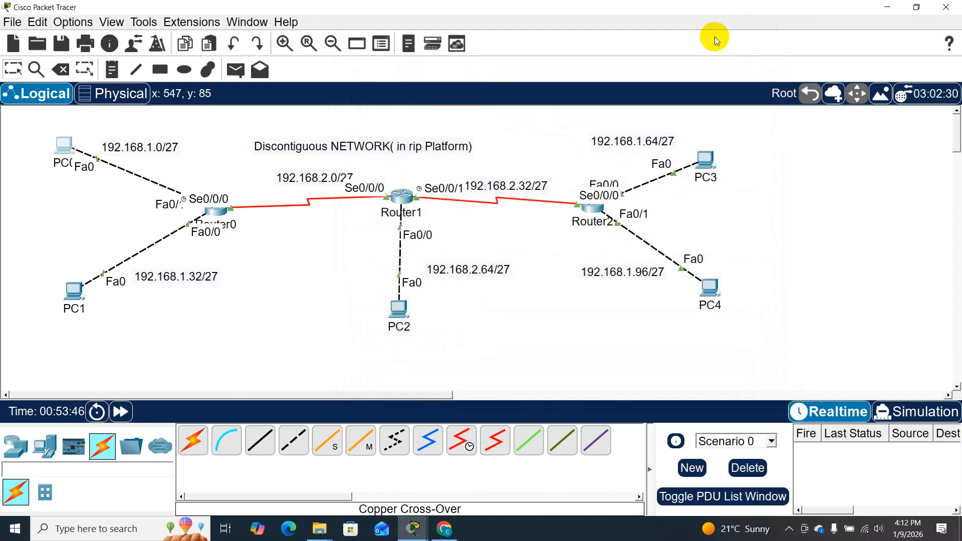
- Open PC1's IP configuration and set its static IPv4 address to 192.168.1.34
{"action": "left_click", "coordinate": [78, 297]}
{"action": "left_click_drag", "start_coordinate": [410, 70], "coordinate": [611, 18]}
{"action": "left_click", "coordinate": [585, 44]}
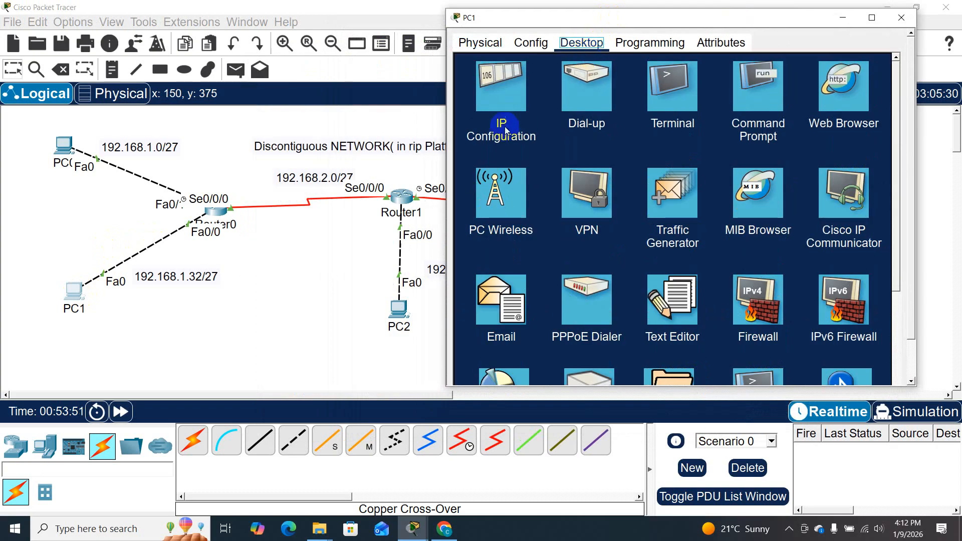
{"action": "left_click", "coordinate": [500, 99]}
{"action": "left_click", "coordinate": [625, 91]}
{"action": "type", "text": "192.168"}
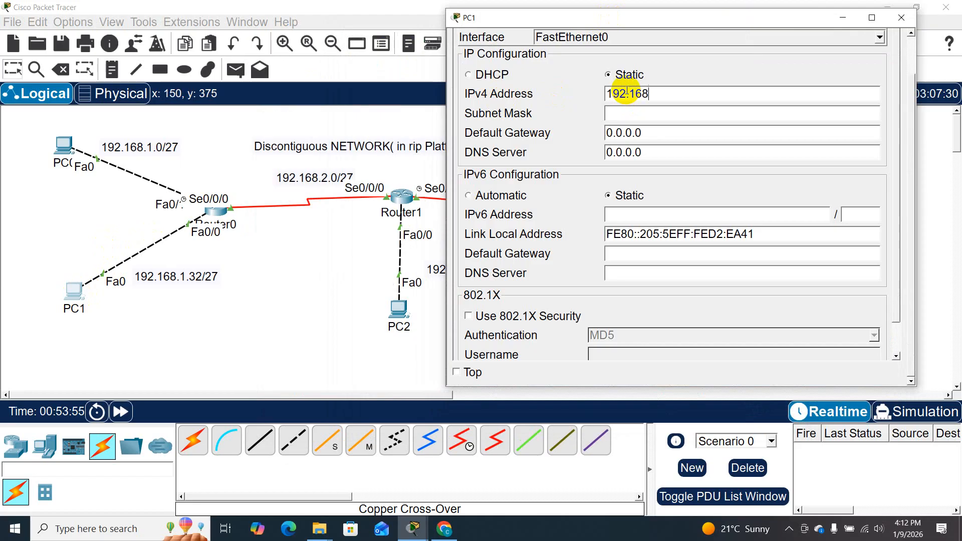
{"action": "type", "text": "."}
{"action": "type", "text": "1.34"}
- Set PC1's subnet mask to 255.255.255.224
{"action": "left_click", "coordinate": [631, 115]}
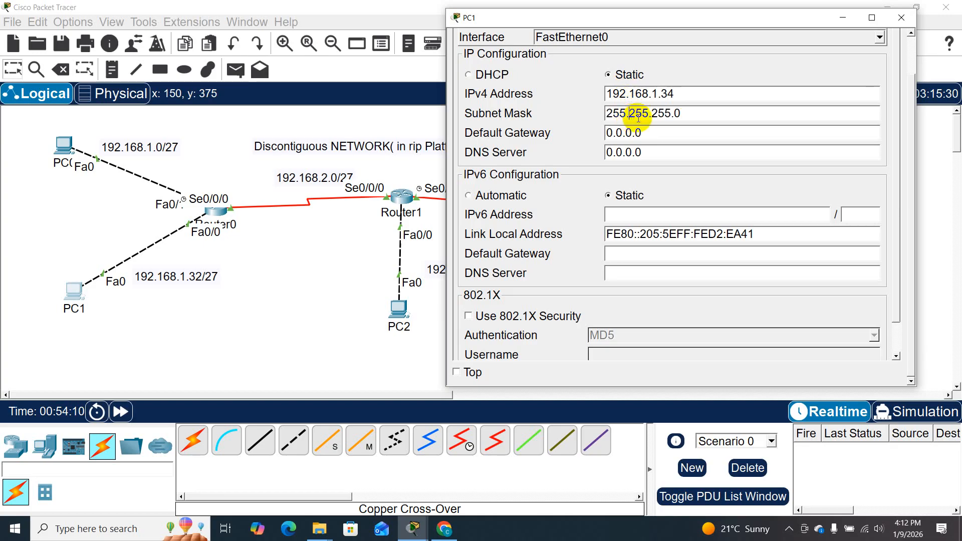
{"action": "left_click", "coordinate": [697, 116]}
{"action": "key", "text": "BackSpace"}
{"action": "type", "text": "224"}
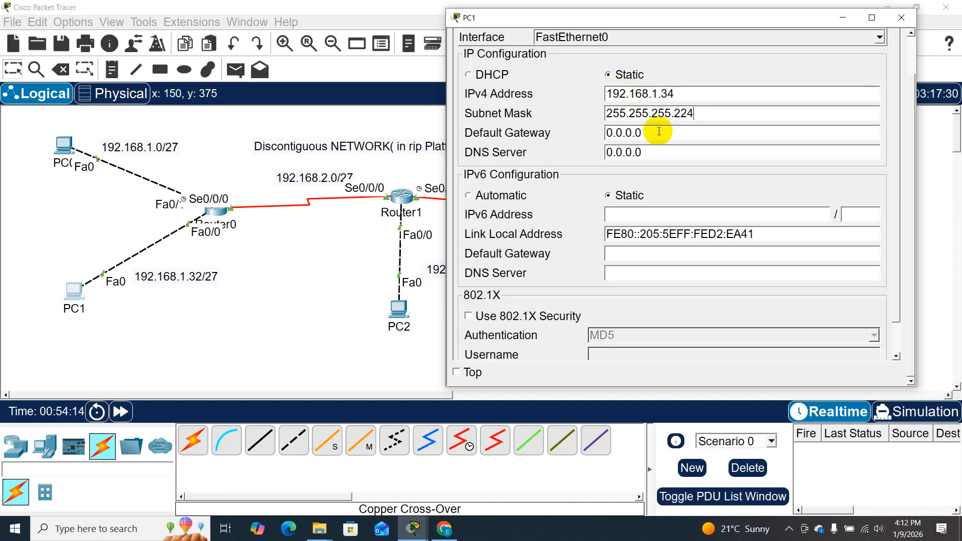
- Set PC1's default gateway to 192.168.1.33 and close its window
{"action": "left_click_drag", "start_coordinate": [656, 133], "coordinate": [607, 133]}
{"action": "key", "text": "ctrl+v"}
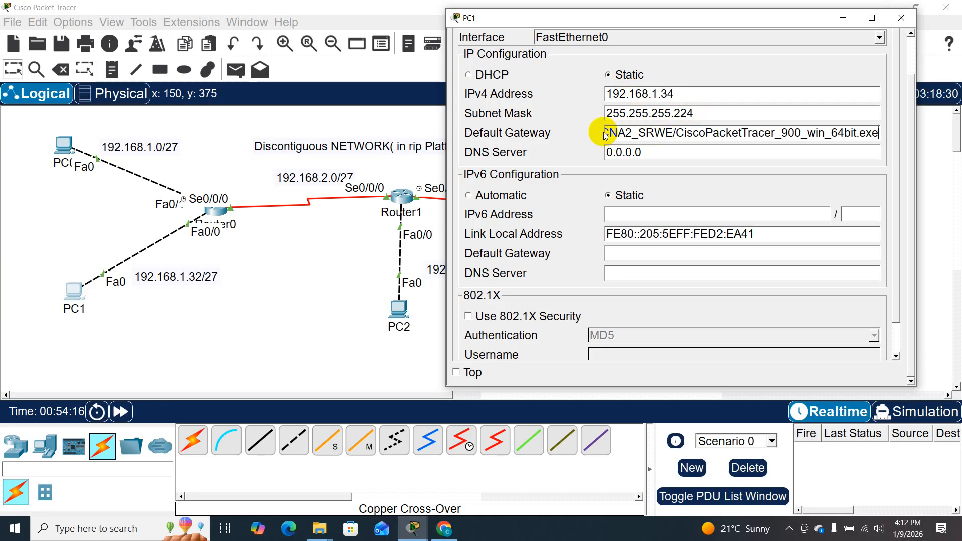
{"action": "key", "text": "ctrl+z"}
{"action": "type", "text": "192.168"}
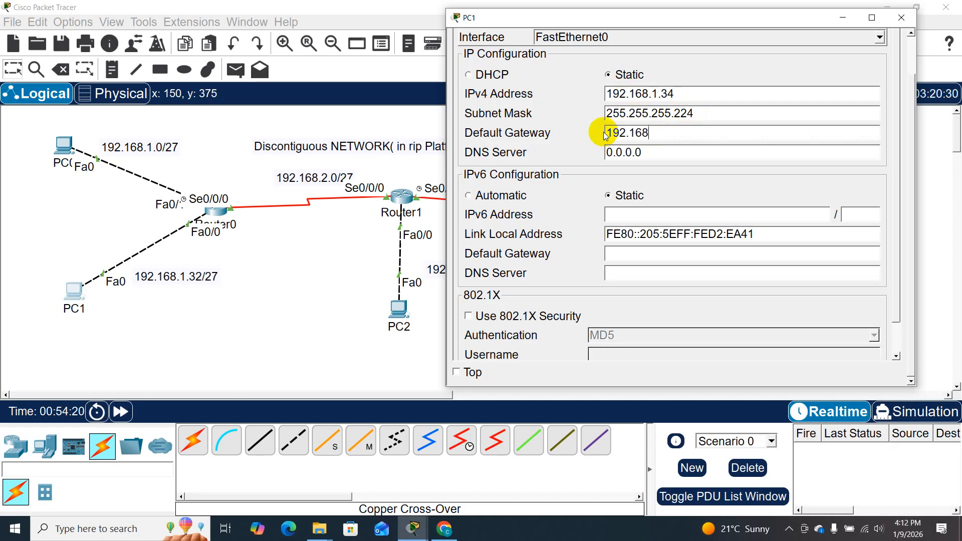
{"action": "type", "text": ".1.33"}
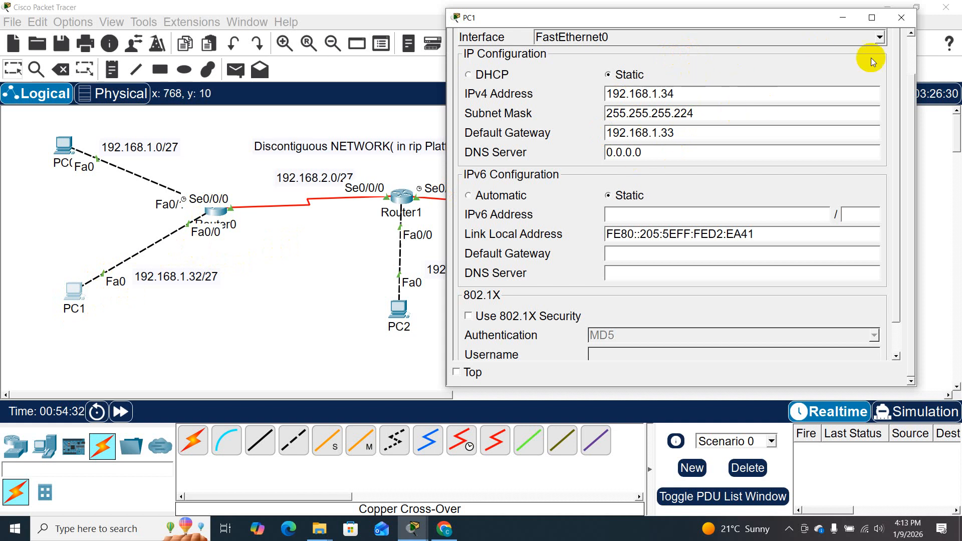
{"action": "left_click", "coordinate": [902, 17]}
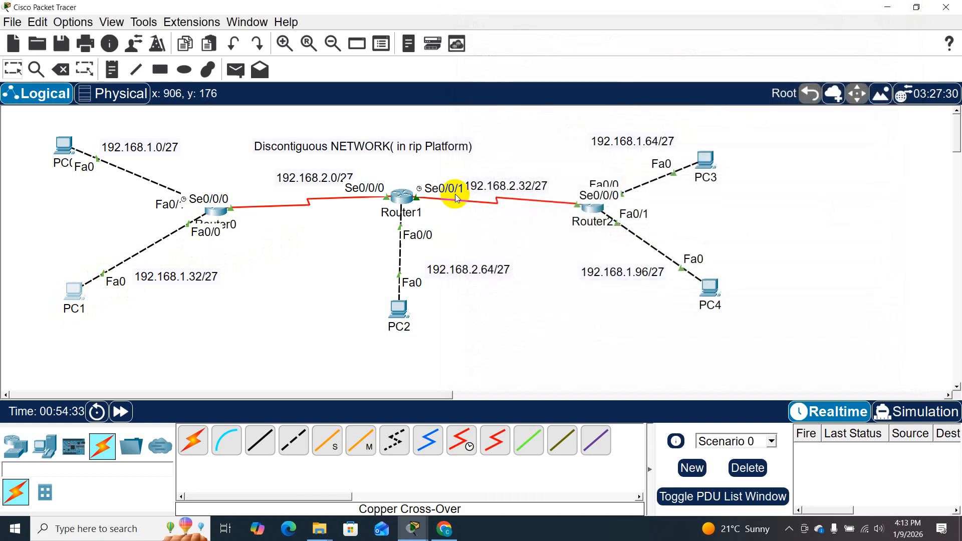
{"action": "left_click", "coordinate": [404, 194]}
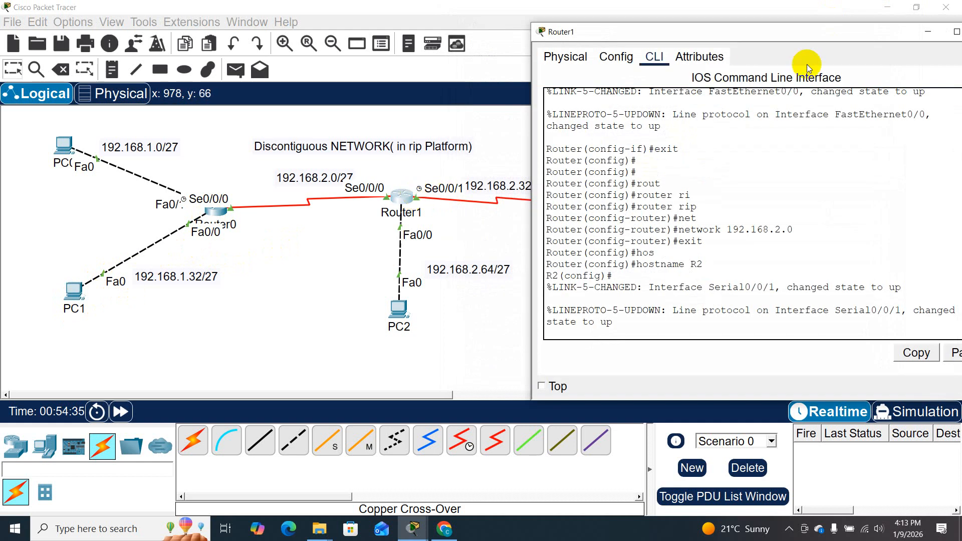
{"action": "left_click_drag", "start_coordinate": [888, 33], "coordinate": [775, 55]}
{"action": "left_click", "coordinate": [877, 56]}
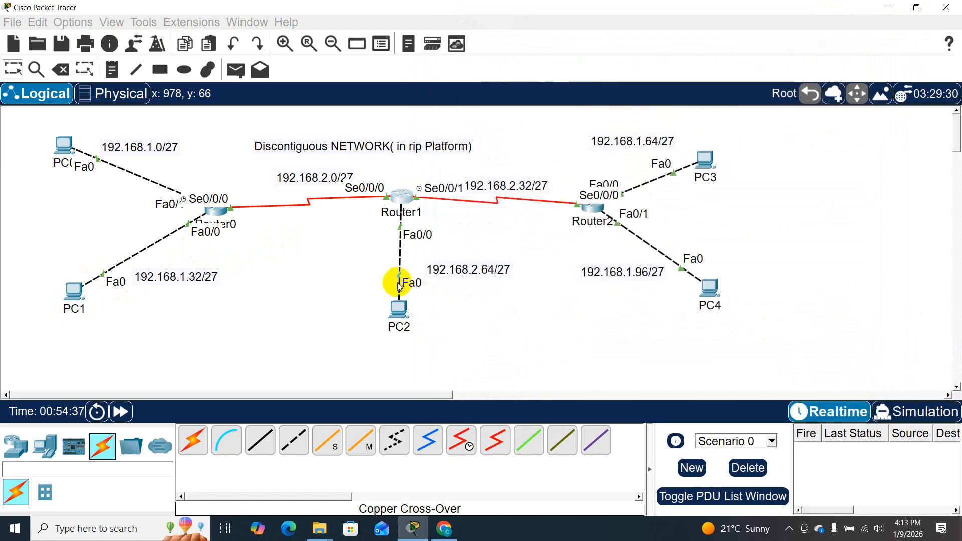
- Open PC2's IP configuration and set the IPv4 address to 192.168.1.66 with subnet mask 255.255.255.224
{"action": "left_click", "coordinate": [401, 301]}
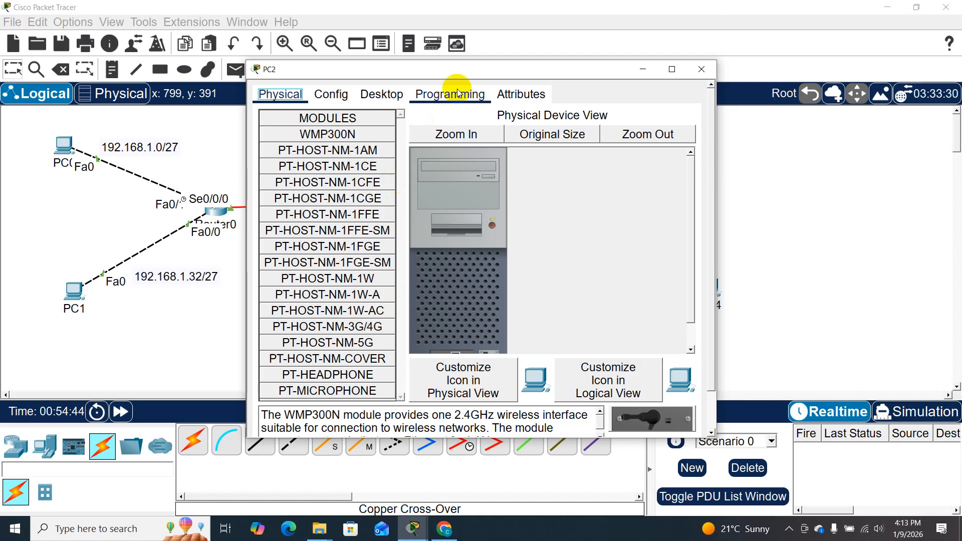
{"action": "left_click_drag", "start_coordinate": [464, 71], "coordinate": [727, 41]}
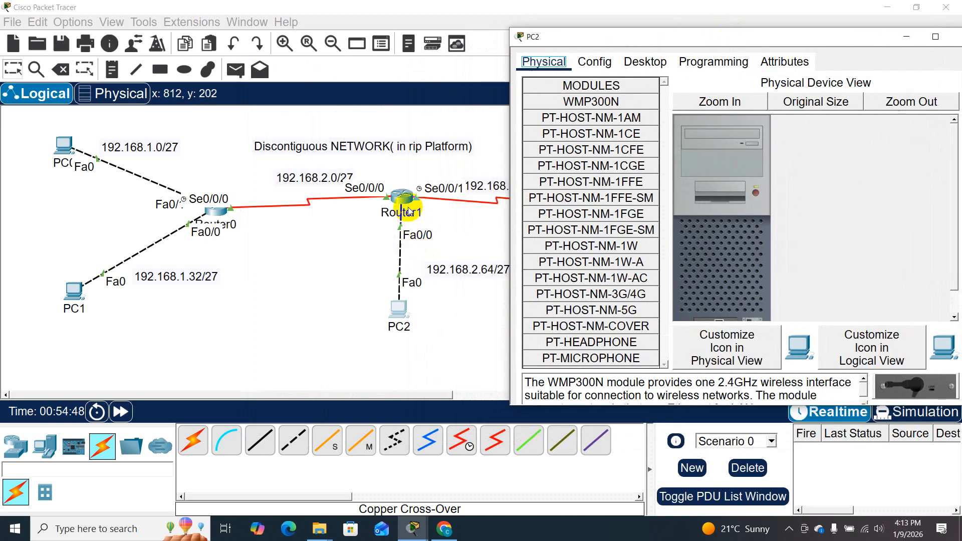
{"action": "left_click", "coordinate": [645, 73]}
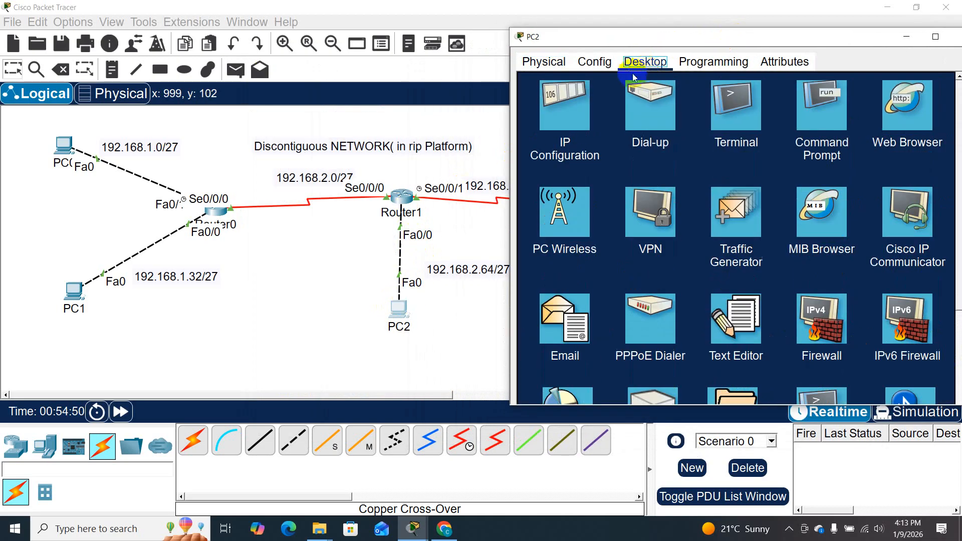
{"action": "left_click", "coordinate": [565, 105]}
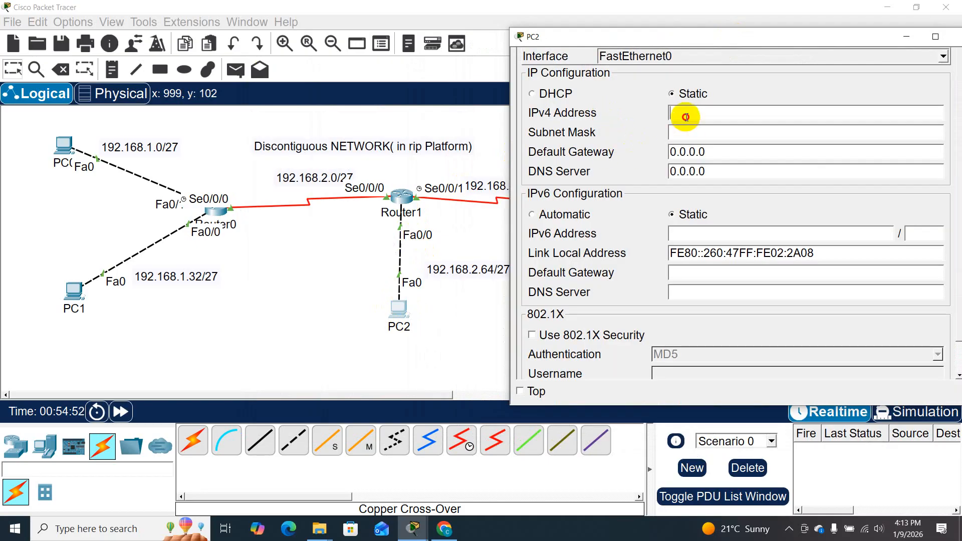
{"action": "type", "text": "192."}
{"action": "type", "text": "8.1.66"}
{"action": "left_click", "coordinate": [694, 132]}
{"action": "key", "text": "BackSpace"}
{"action": "type", "text": "224"}
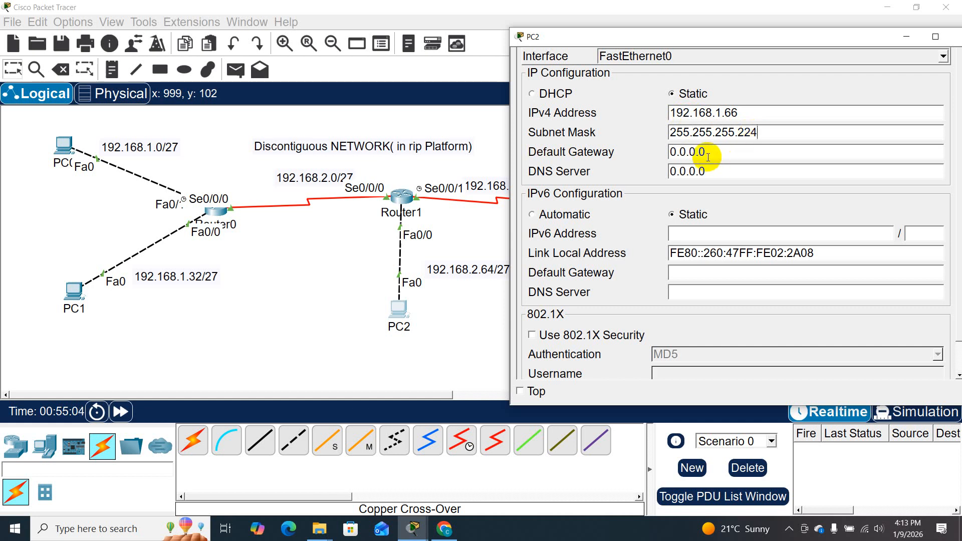
{"action": "left_click_drag", "start_coordinate": [719, 152], "coordinate": [642, 149]}
{"action": "key", "text": "BackSpace"}
{"action": "type", "text": "19"}
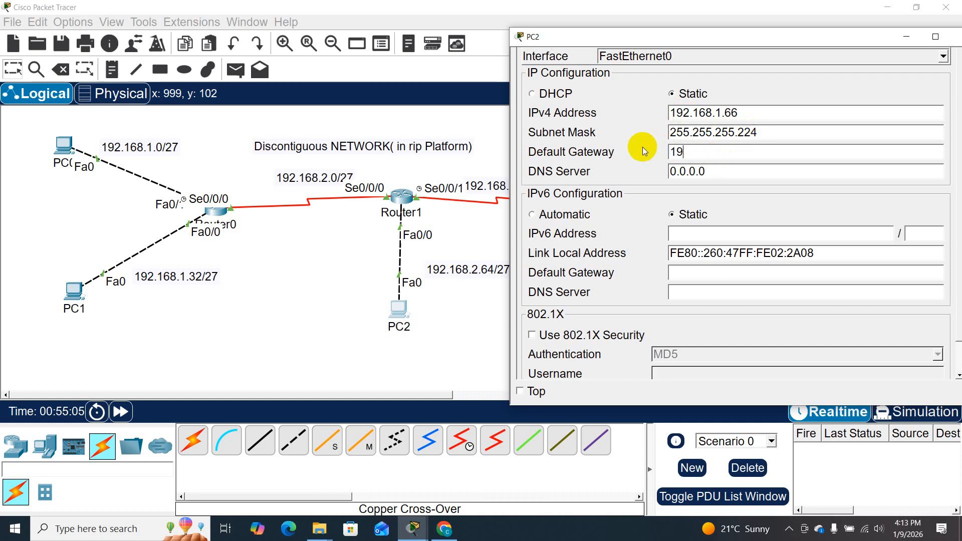
{"action": "type", "text": "2"}
{"action": "type", "text": ".168"}
{"action": "type", "text": "2."}
{"action": "key", "text": "BackSpace"}
{"action": "key", "text": "BackSpace"}
{"action": "type", "text": "1."}
- Correct PC2's IPv4 address to 192.168.2.66
{"action": "left_click", "coordinate": [724, 113]}
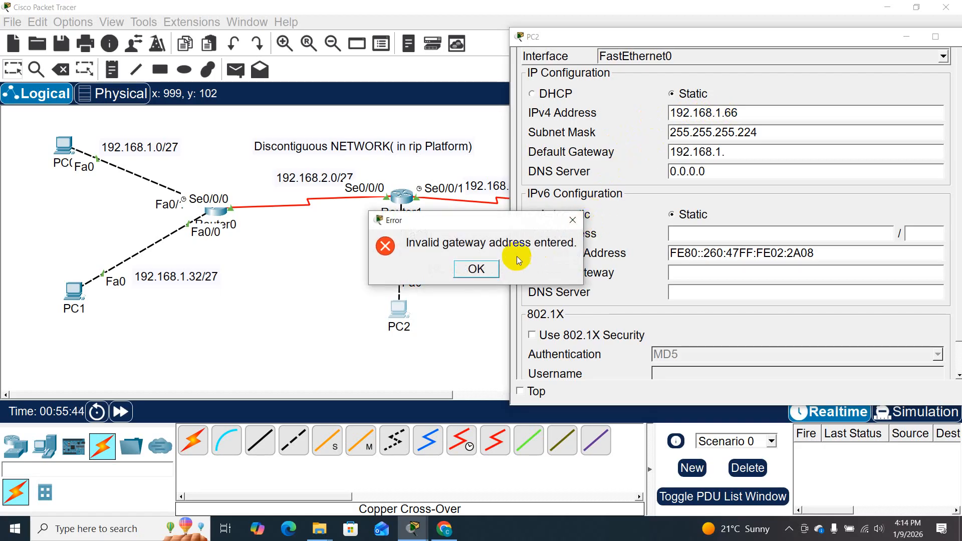
{"action": "left_click", "coordinate": [573, 220]}
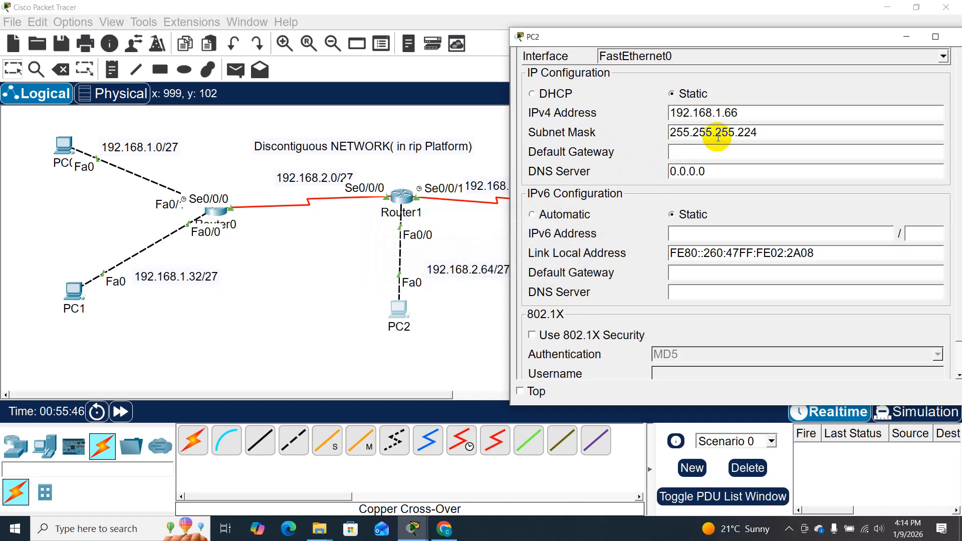
{"action": "key", "text": "BackSpace"}
{"action": "type", "text": "2"}
- Set PC2's default gateway to 192.168.2.65 and close its window
{"action": "left_click", "coordinate": [702, 150]}
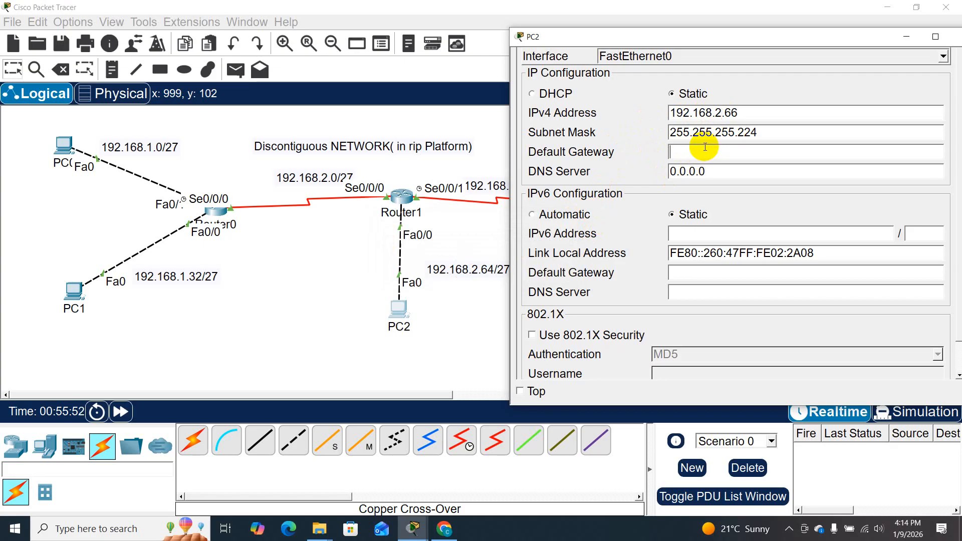
{"action": "type", "text": "192.168.2"}
{"action": "type", "text": "65"}
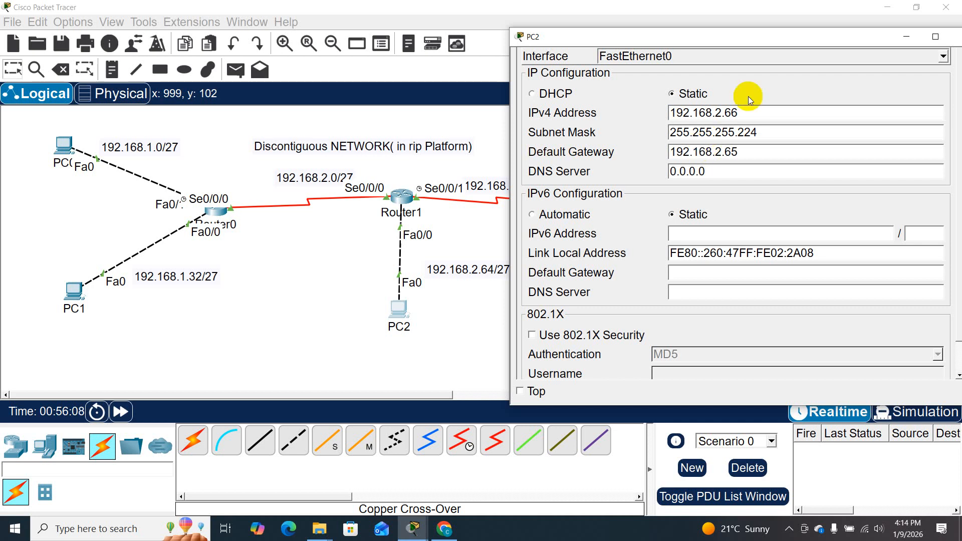
{"action": "left_click_drag", "start_coordinate": [876, 40], "coordinate": [814, 46]}
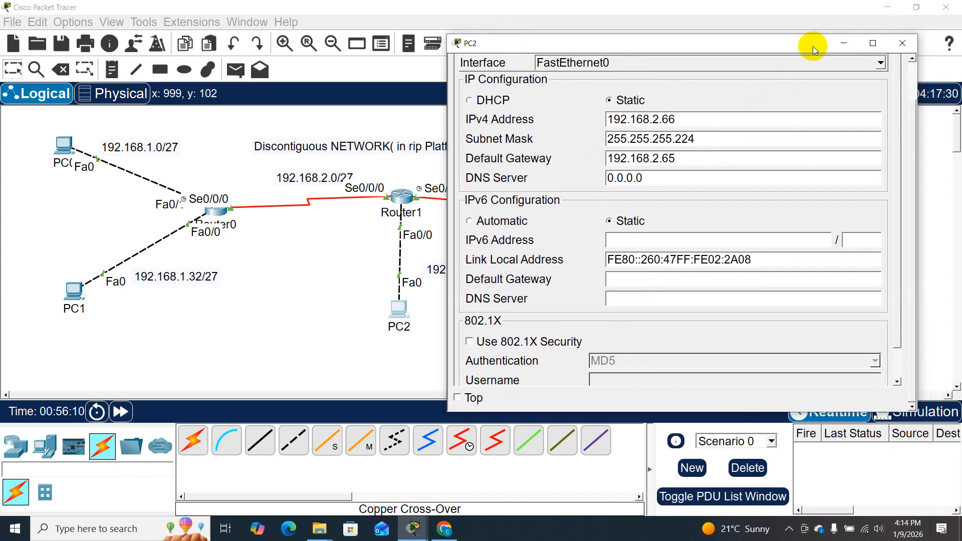
{"action": "left_click", "coordinate": [902, 44]}
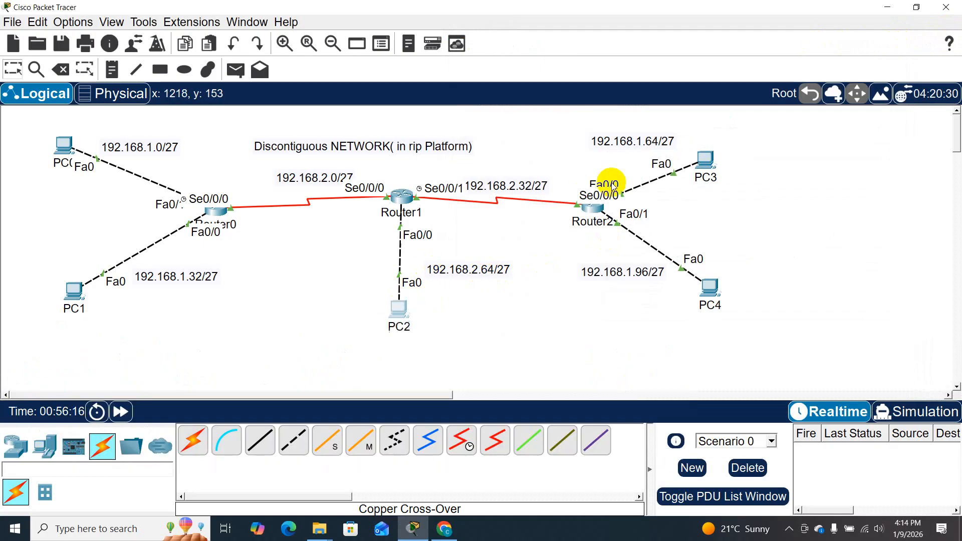
- Open PC3's IP configuration and set its static IPv4 address to 192.168.1.66
{"action": "left_click", "coordinate": [712, 164]}
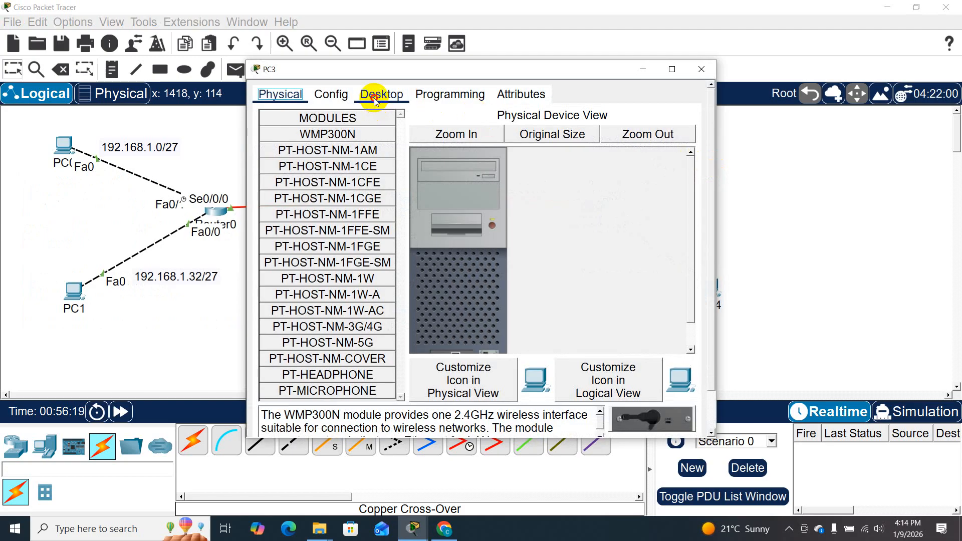
{"action": "left_click", "coordinate": [376, 98]}
{"action": "left_click", "coordinate": [305, 145]}
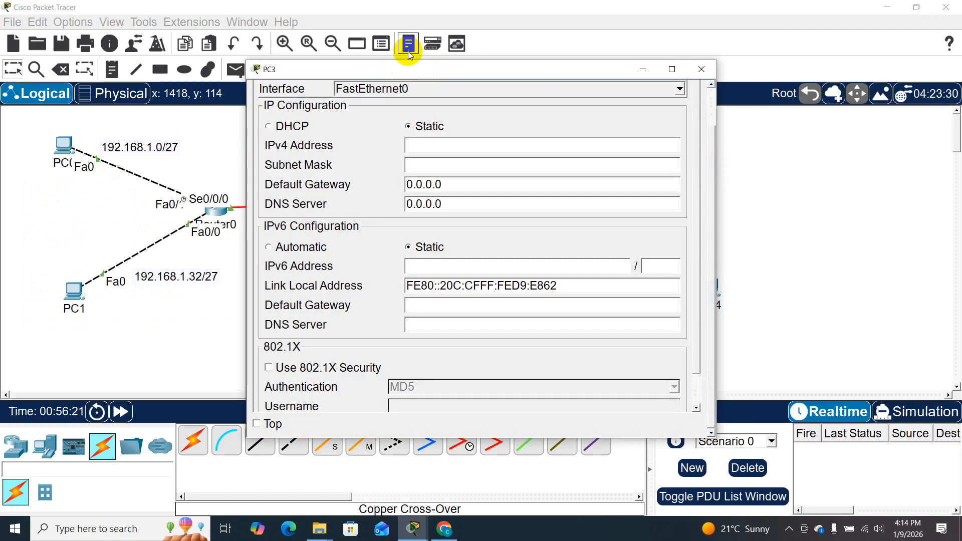
{"action": "left_click_drag", "start_coordinate": [401, 71], "coordinate": [639, 84]}
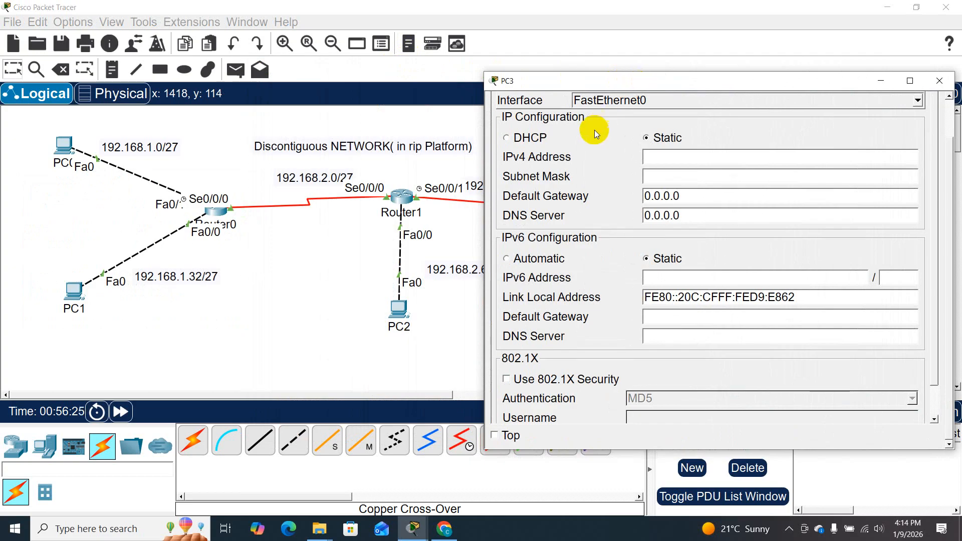
{"action": "left_click_drag", "start_coordinate": [637, 83], "coordinate": [529, 130]}
{"action": "left_click", "coordinate": [543, 203]}
{"action": "type", "text": "192.168"}
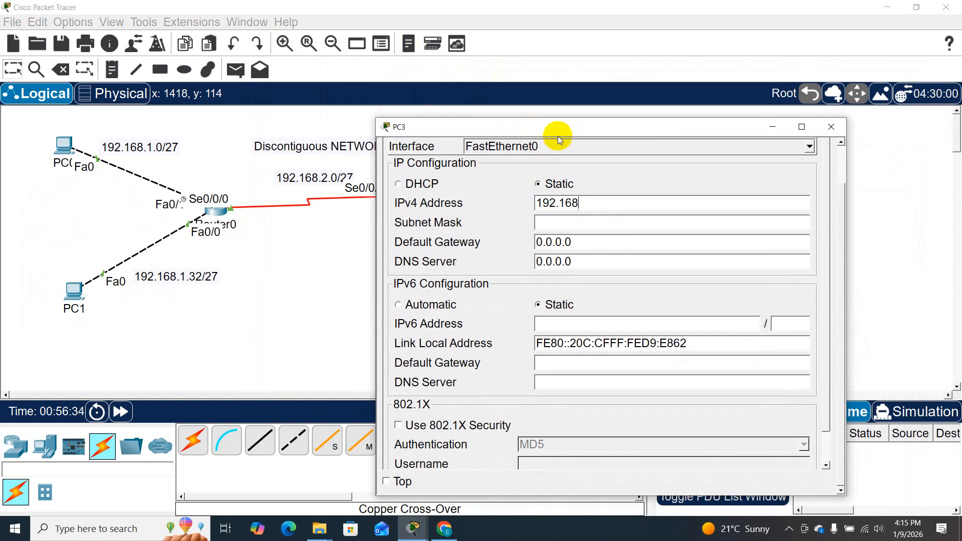
{"action": "left_click_drag", "start_coordinate": [564, 131], "coordinate": [261, 76]}
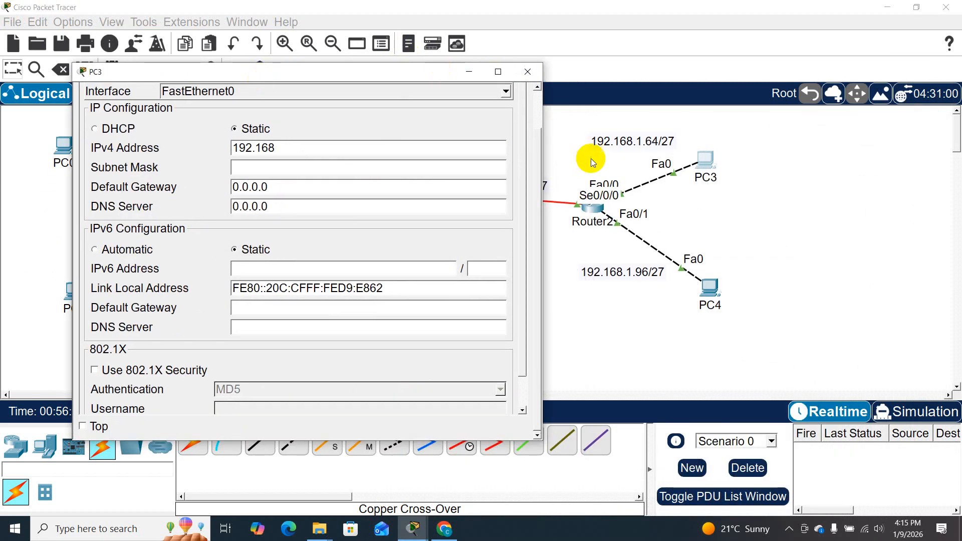
{"action": "type", "text": "."}
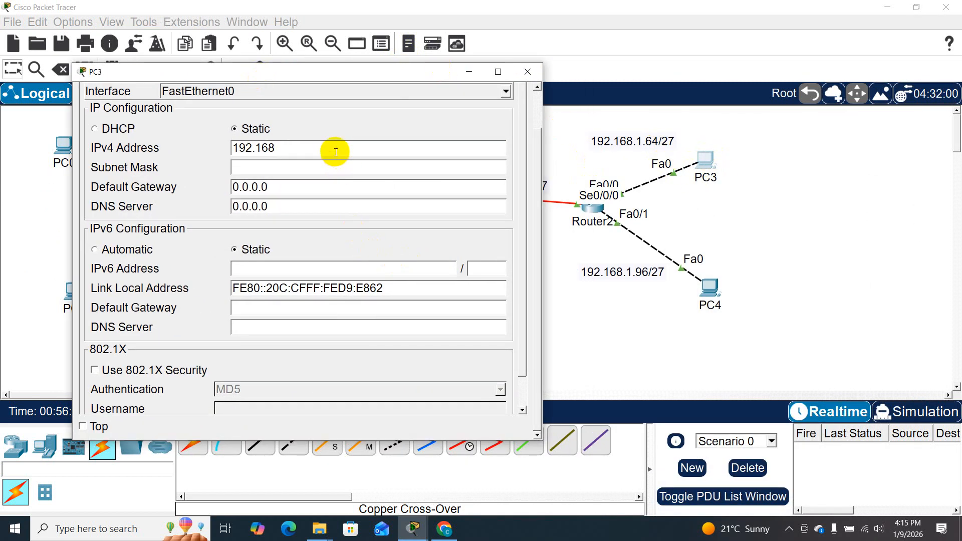
{"action": "type", "text": "1.66"}
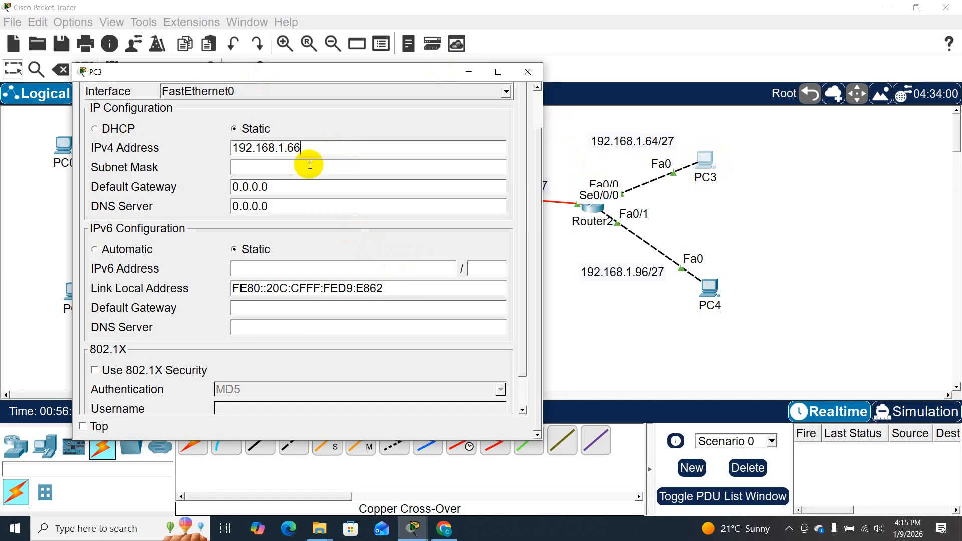
- Set PC3's subnet mask to 255.255.255.224
{"action": "left_click", "coordinate": [310, 167]}
{"action": "key", "text": "BackSpace"}
{"action": "type", "text": "224"}
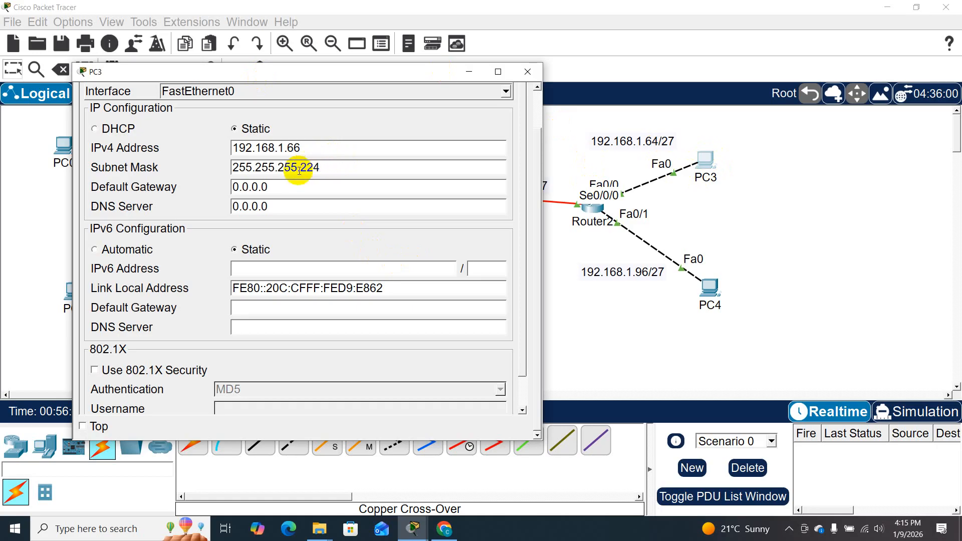
- Set PC3's default gateway to 192.168.1.65 and close its window
{"action": "key", "text": "Tab"}
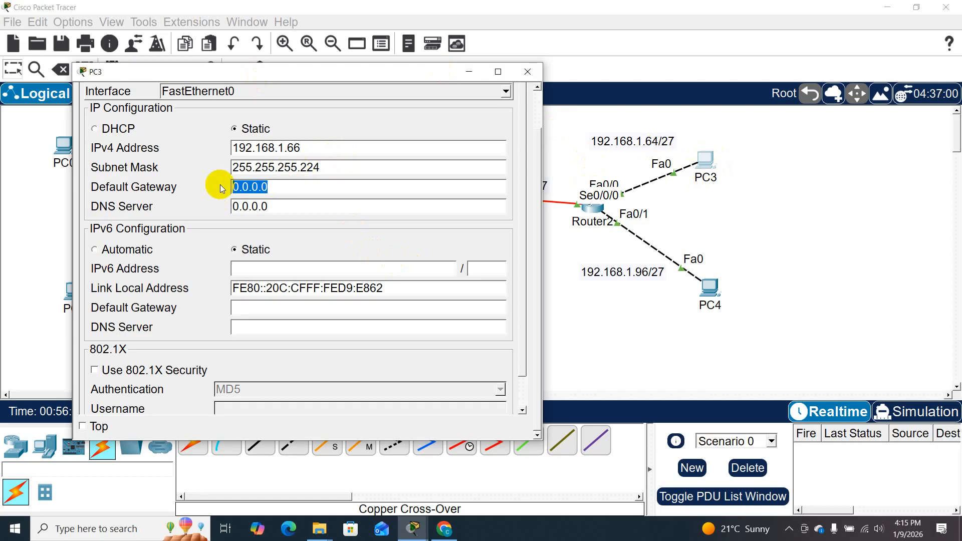
{"action": "type", "text": "192"}
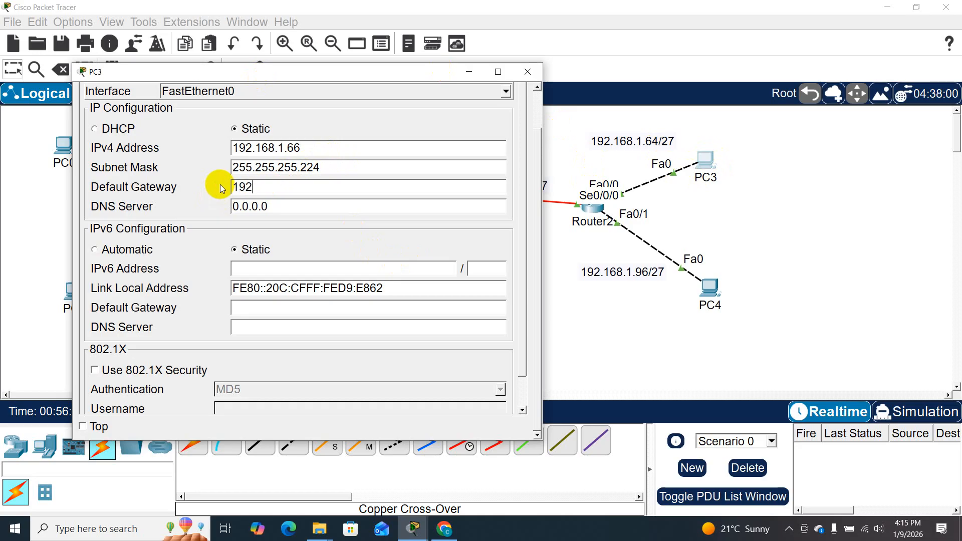
{"action": "type", "text": ".168"}
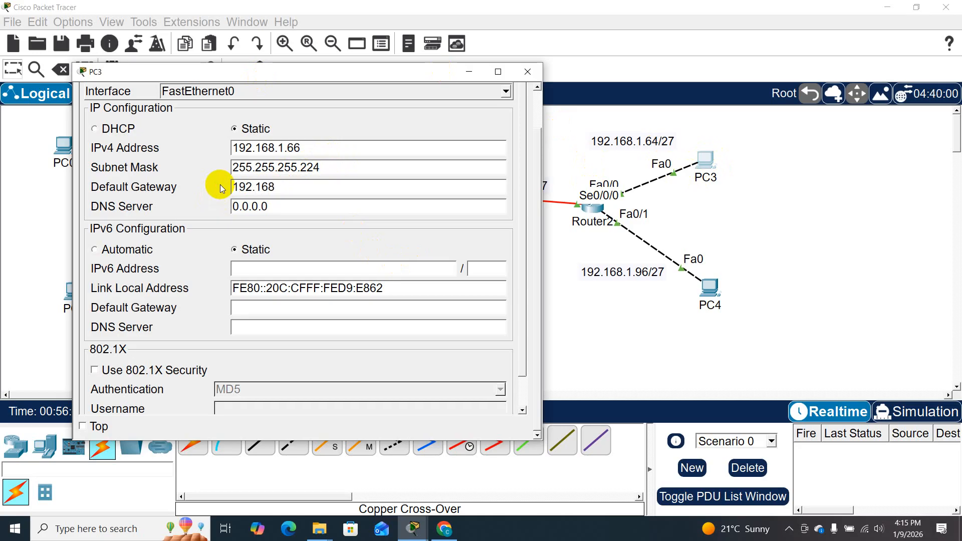
{"action": "type", "text": ".1.65"}
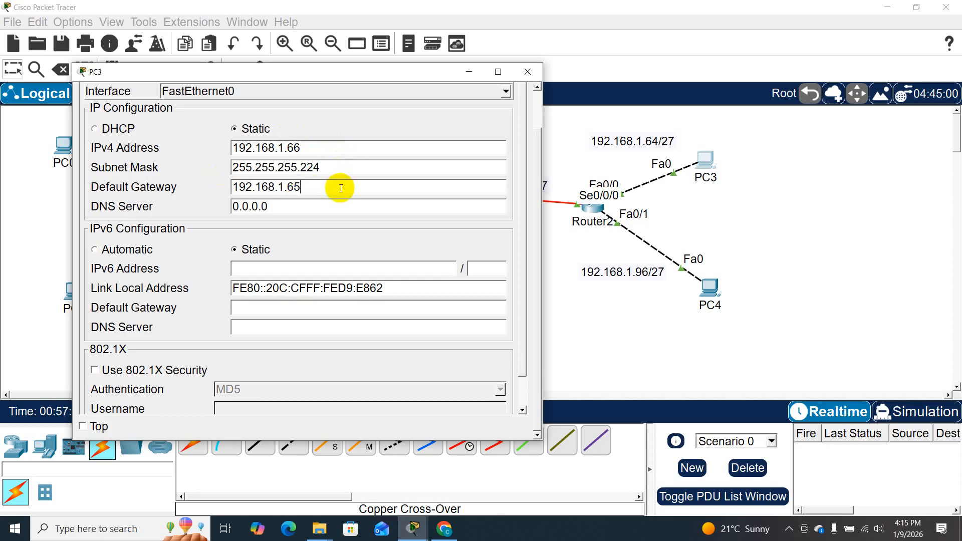
{"action": "left_click", "coordinate": [535, 75]}
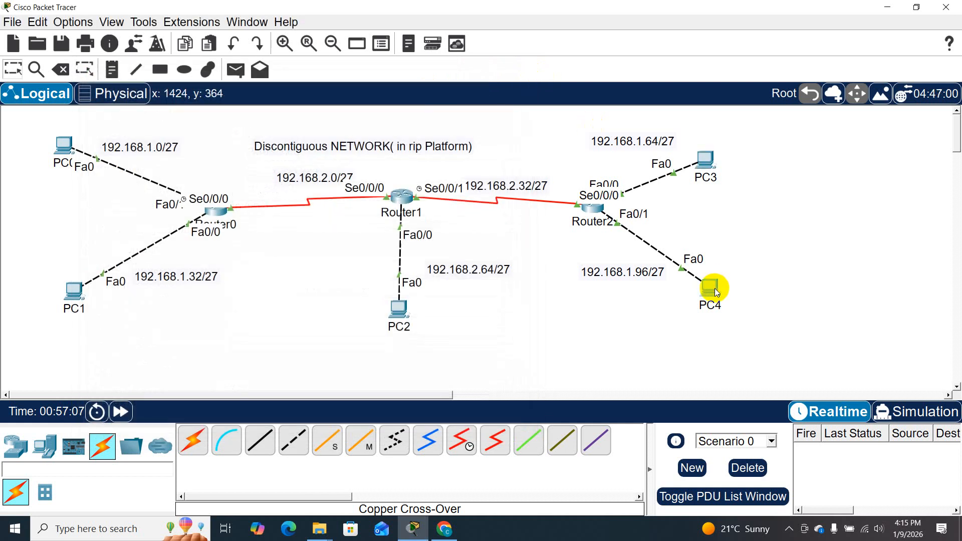
- Open PC4's IP configuration and set its static IPv4 address to 192.168.1.98
{"action": "left_click", "coordinate": [715, 287]}
{"action": "left_click_drag", "start_coordinate": [504, 70], "coordinate": [310, 64]}
{"action": "left_click", "coordinate": [185, 93]}
{"action": "left_click", "coordinate": [101, 146]}
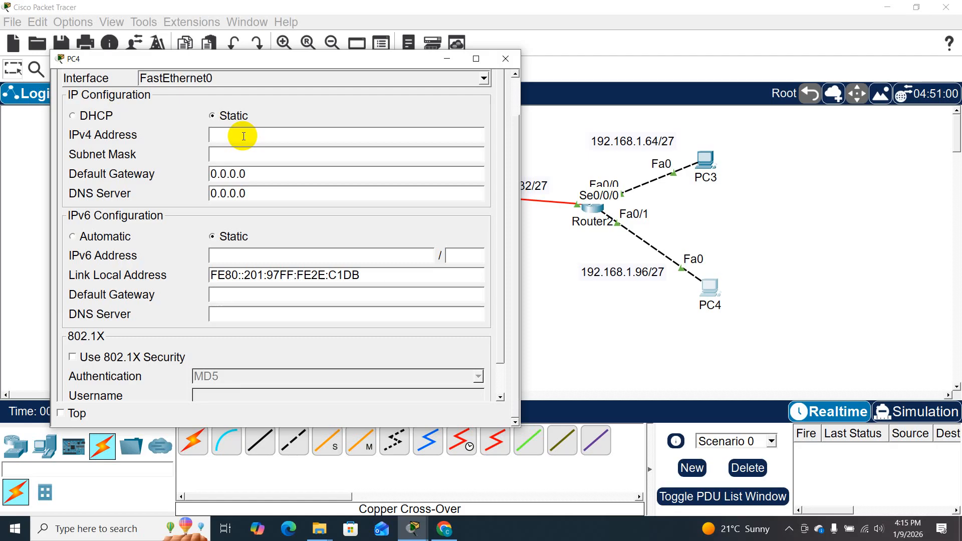
{"action": "left_click", "coordinate": [244, 136]}
{"action": "type", "text": "192.168.198"}
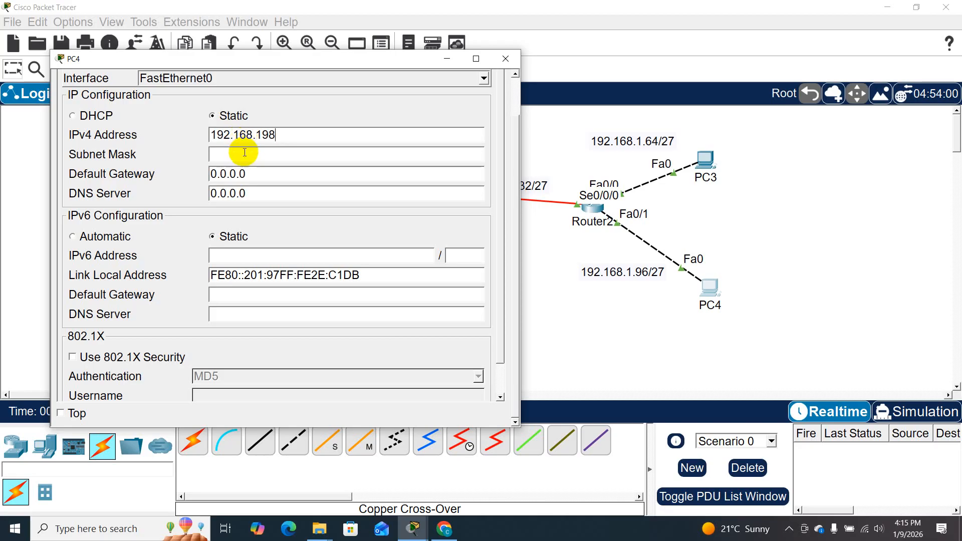
{"action": "type", "text": "."}
- Set PC4's subnet mask to 255.255.255.224
{"action": "left_click", "coordinate": [246, 152]}
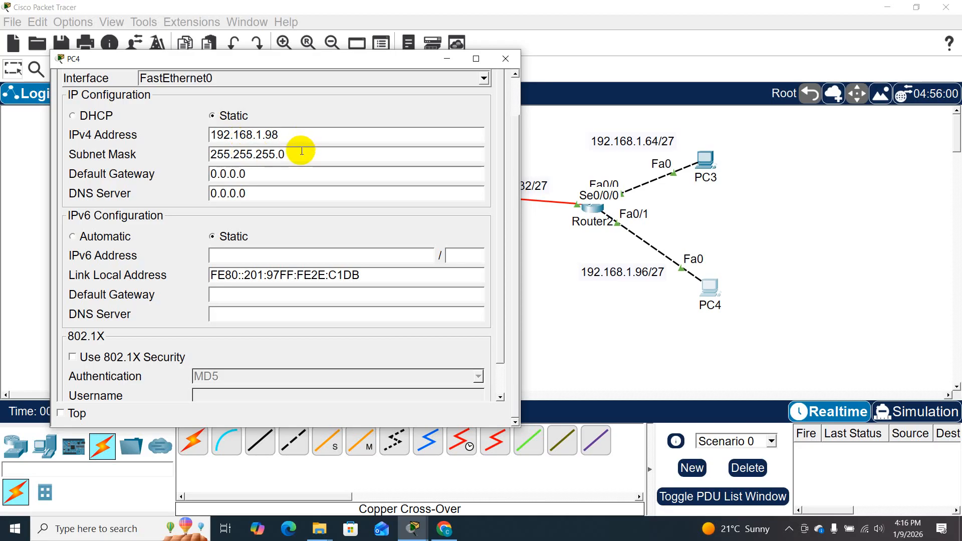
{"action": "key", "text": "BackSpace"}
{"action": "type", "text": "224"}
- Set PC4's default gateway to 192.168.1.97 and close its window
{"action": "double_click", "coordinate": [294, 158]}
{"action": "key", "text": "BackSpace"}
{"action": "key", "text": "BackSpace"}
{"action": "key", "text": "BackSpace"}
{"action": "key", "text": "BackSpace"}
{"action": "key", "text": "BackSpace"}
{"action": "key", "text": "BackSpace"}
{"action": "key", "text": "BackSpace"}
{"action": "type", "text": "192.168.1"}
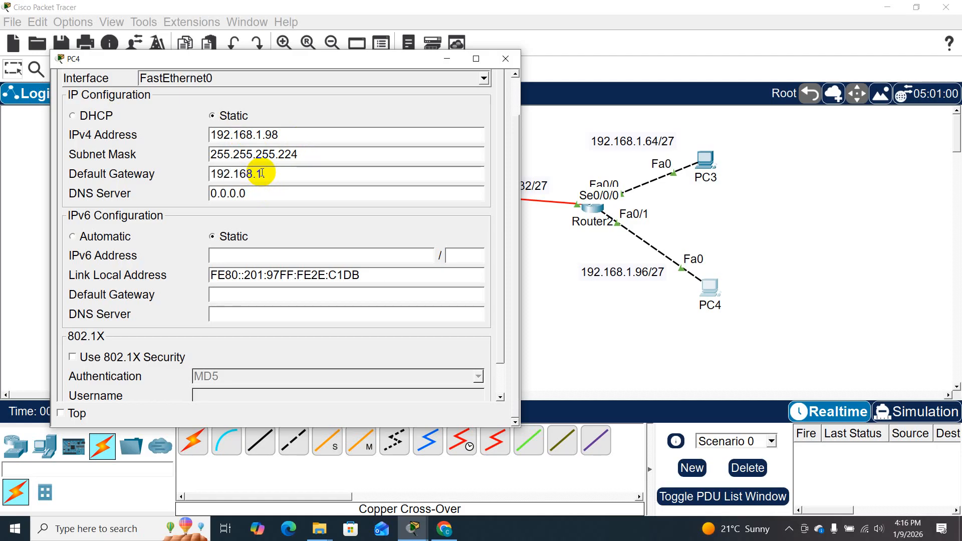
{"action": "type", "text": ".97"}
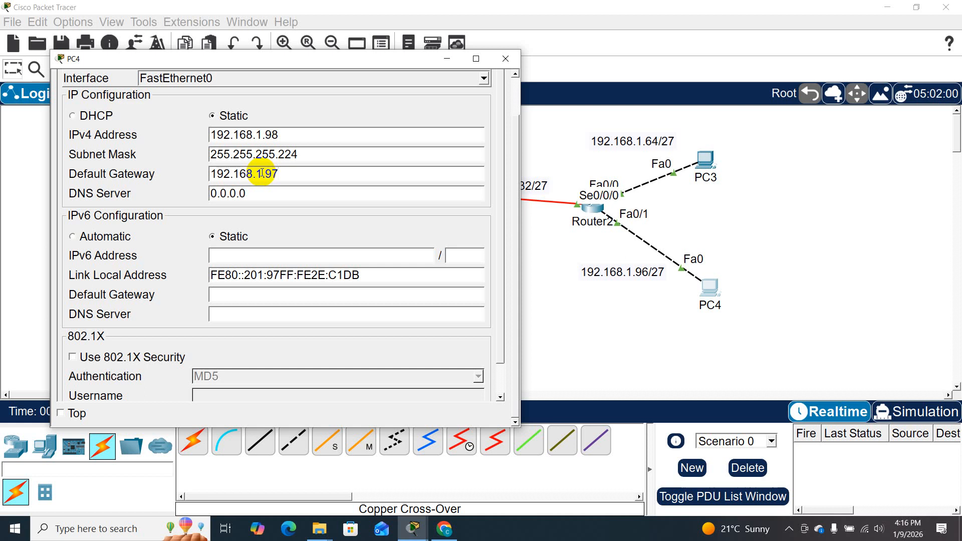
{"action": "left_click", "coordinate": [507, 58]}
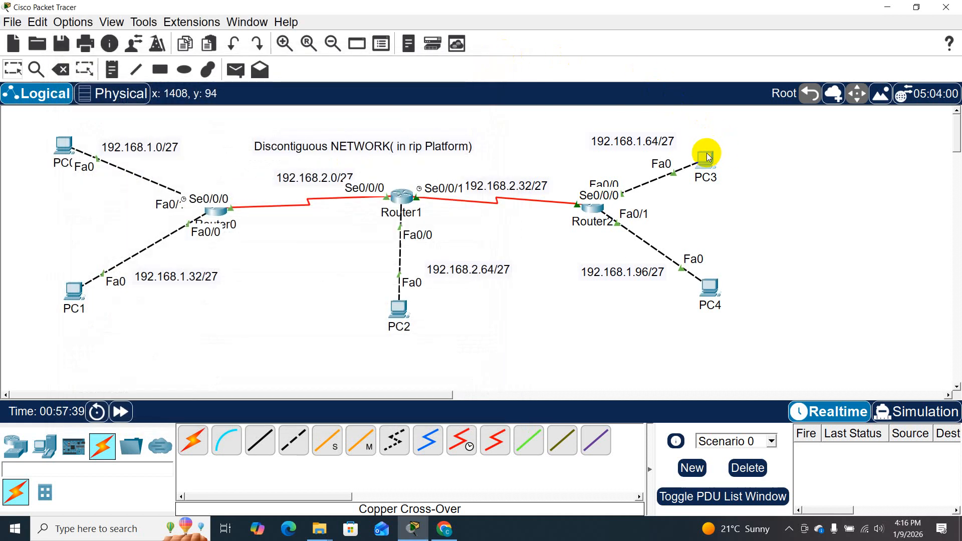
- Check PC3's IP configuration against the Router2 subnet labels and close its window
{"action": "left_click", "coordinate": [708, 157]}
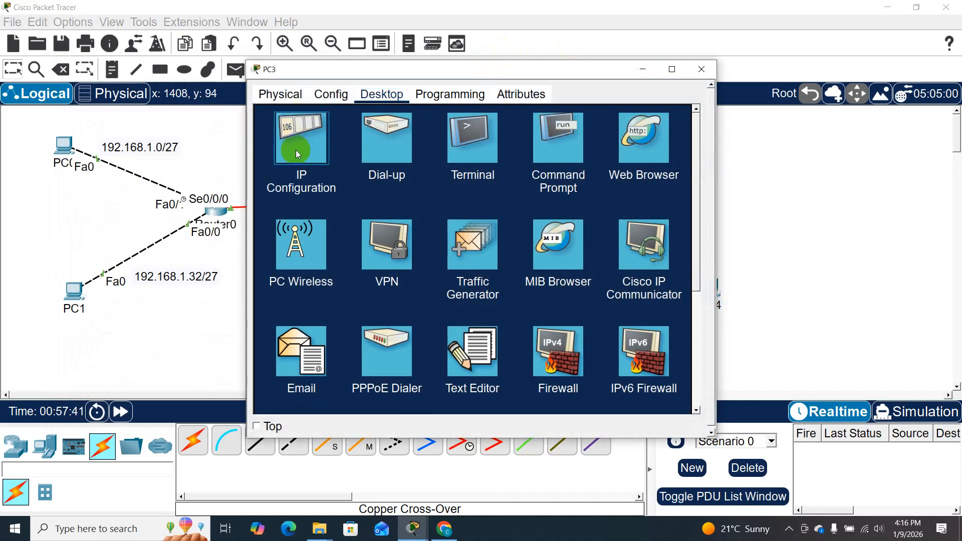
{"action": "left_click", "coordinate": [297, 154]}
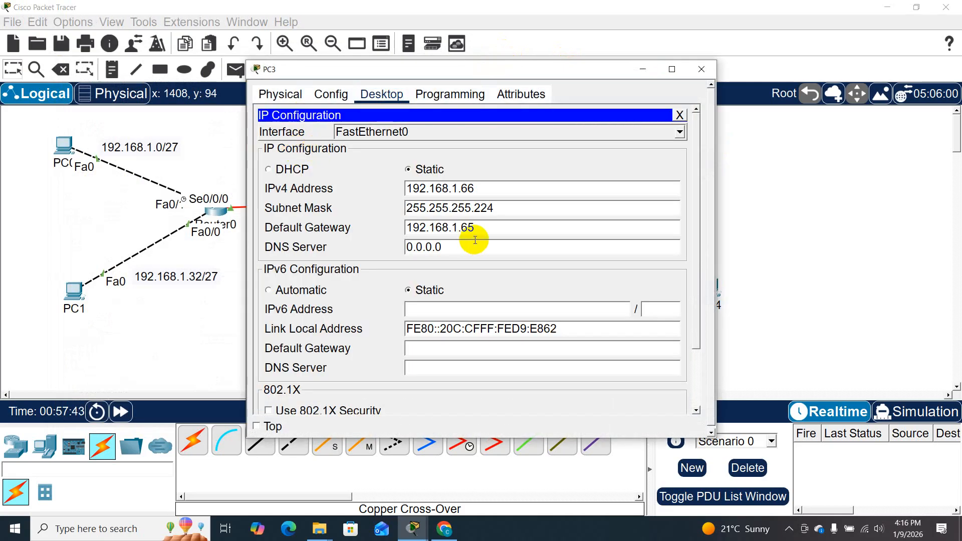
{"action": "left_click_drag", "start_coordinate": [565, 65], "coordinate": [325, 69]}
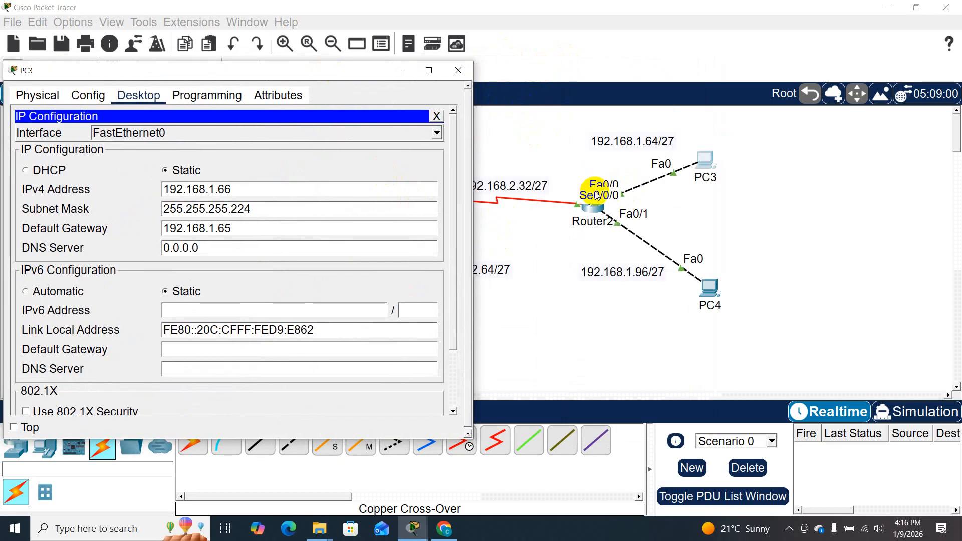
{"action": "left_click", "coordinate": [459, 71]}
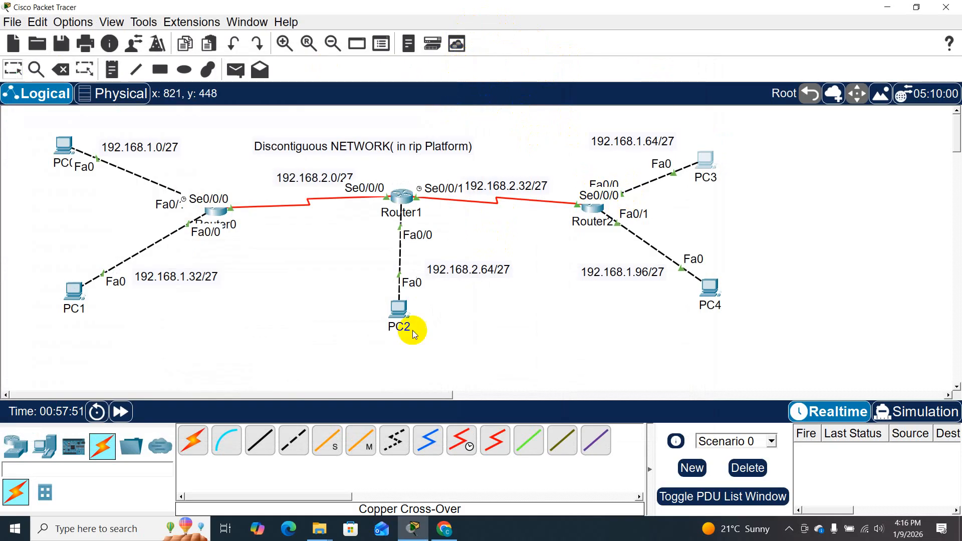
- Open the Command Prompt on PC2 and place its window clear of PC0 and Router0
{"action": "left_click", "coordinate": [405, 311]}
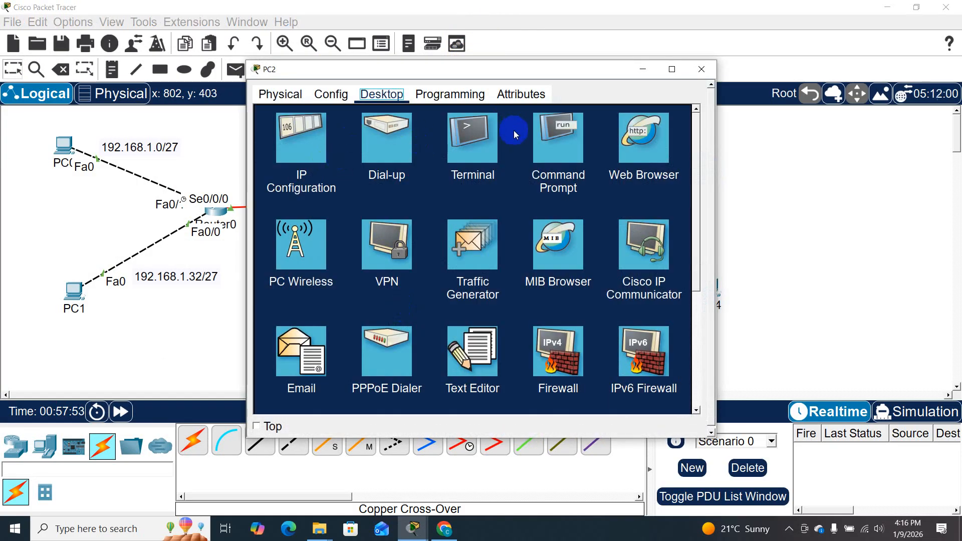
{"action": "left_click", "coordinate": [561, 150]}
{"action": "left_click_drag", "start_coordinate": [505, 74], "coordinate": [706, 31]}
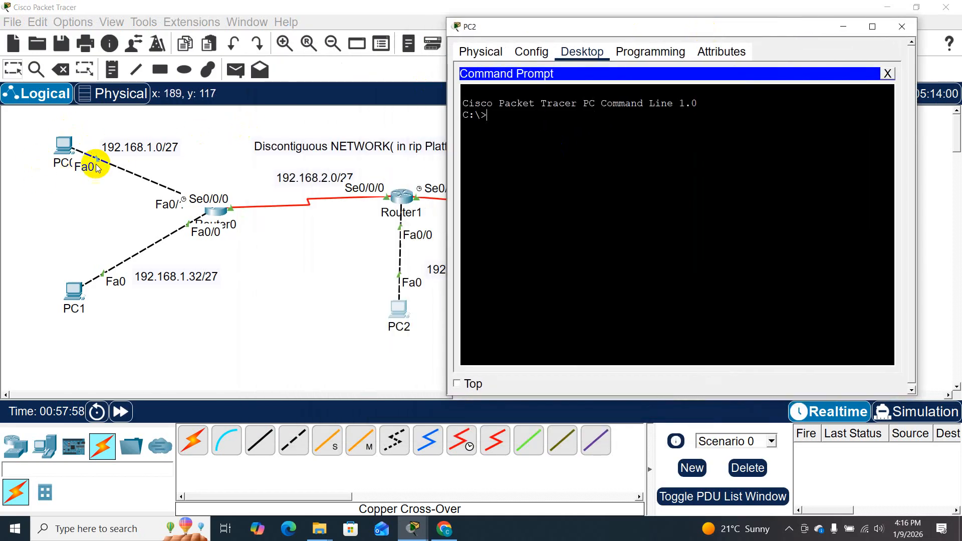
{"action": "left_click", "coordinate": [510, 146]}
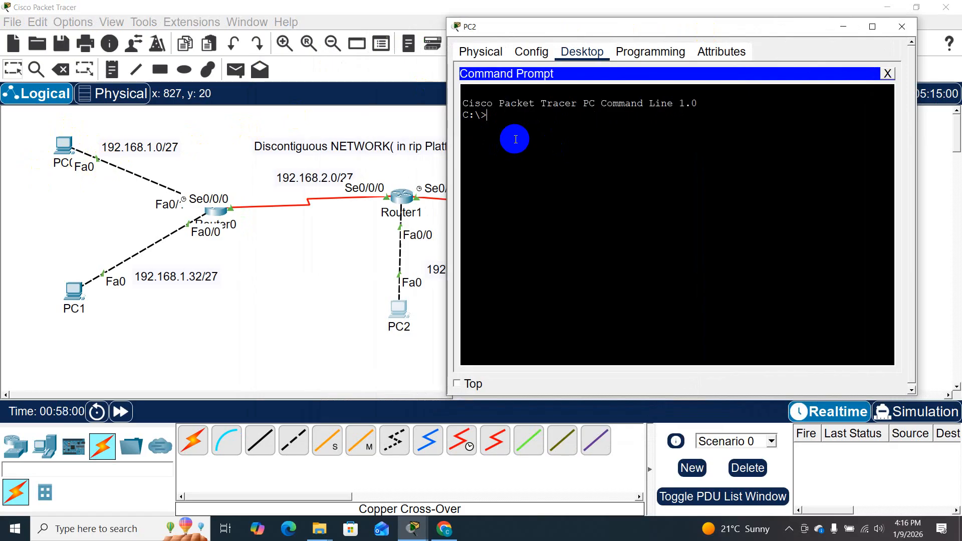
- Ping PC0 at 192.168.1.2 from PC2 twice to test connectivity
{"action": "type", "text": "ping 192.168"}
{"action": "type", "text": ".1."}
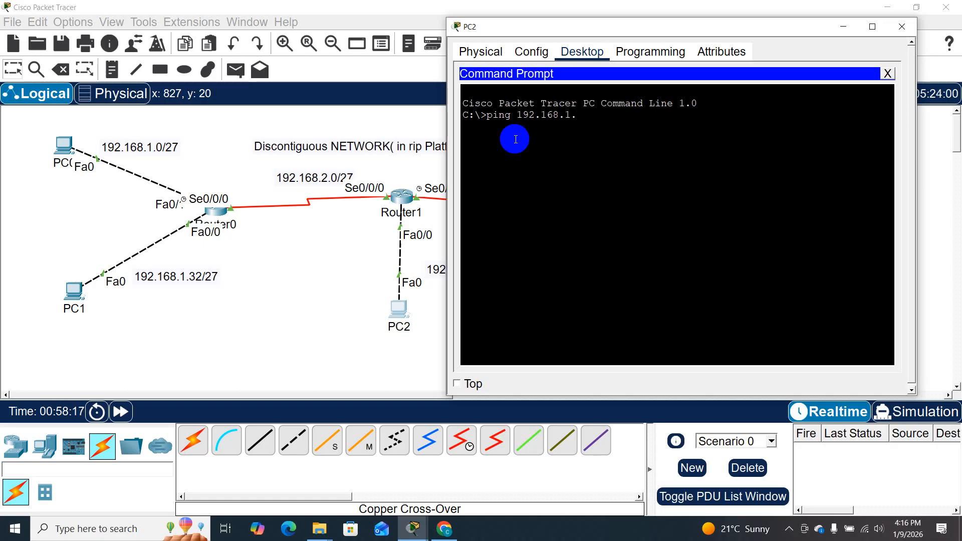
{"action": "type", "text": "2"}
{"action": "key", "text": "Return"}
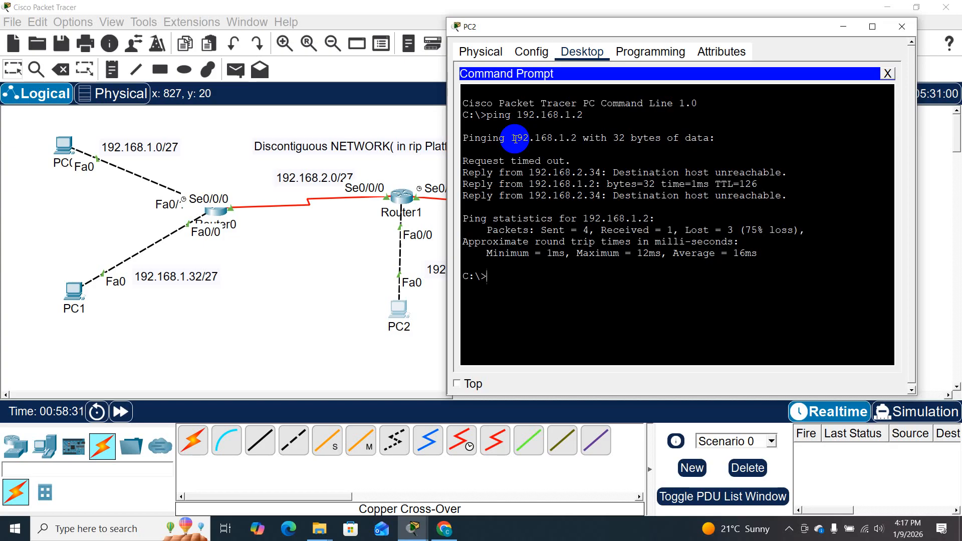
{"action": "key", "text": "Up"}
{"action": "key", "text": "Return"}
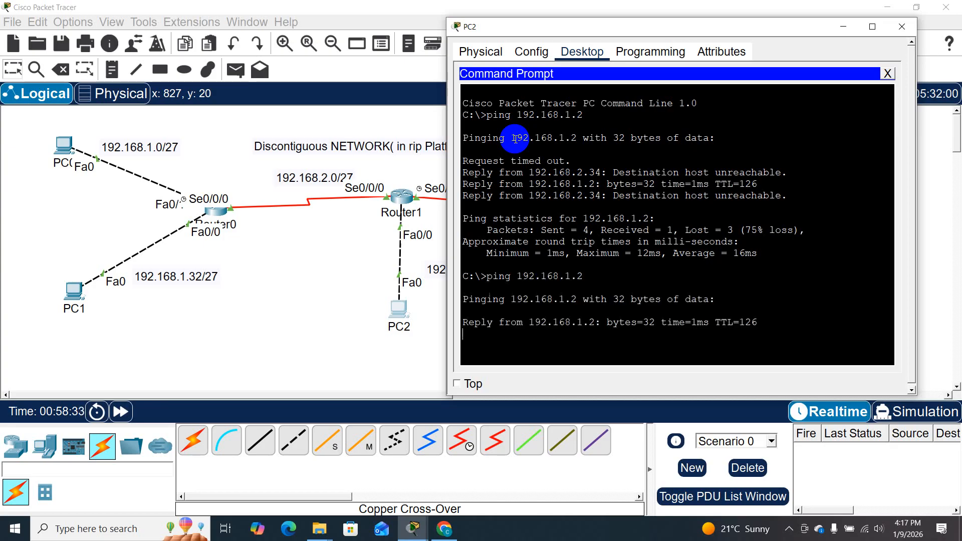
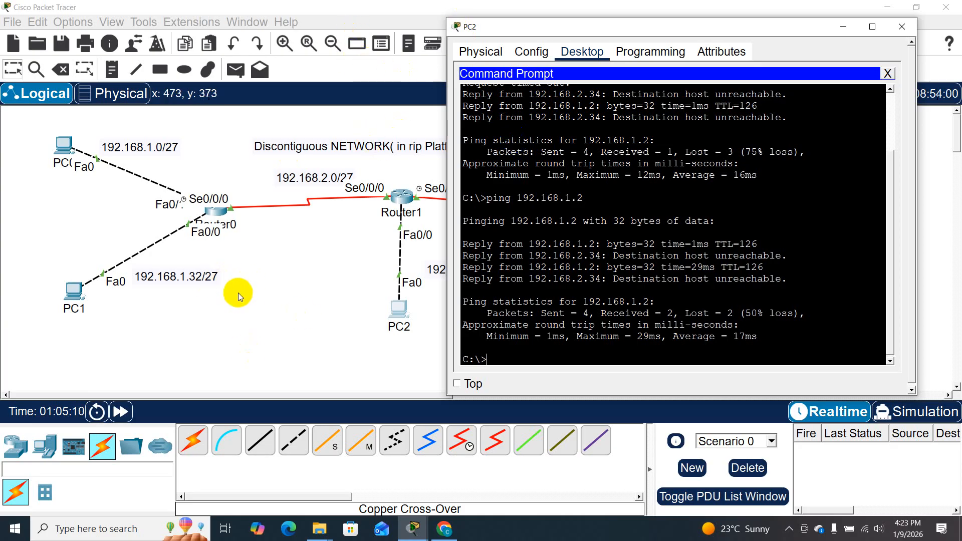
- Open Router1's command-line interface and enter privileged EXEC mode
{"action": "left_click", "coordinate": [283, 274]}
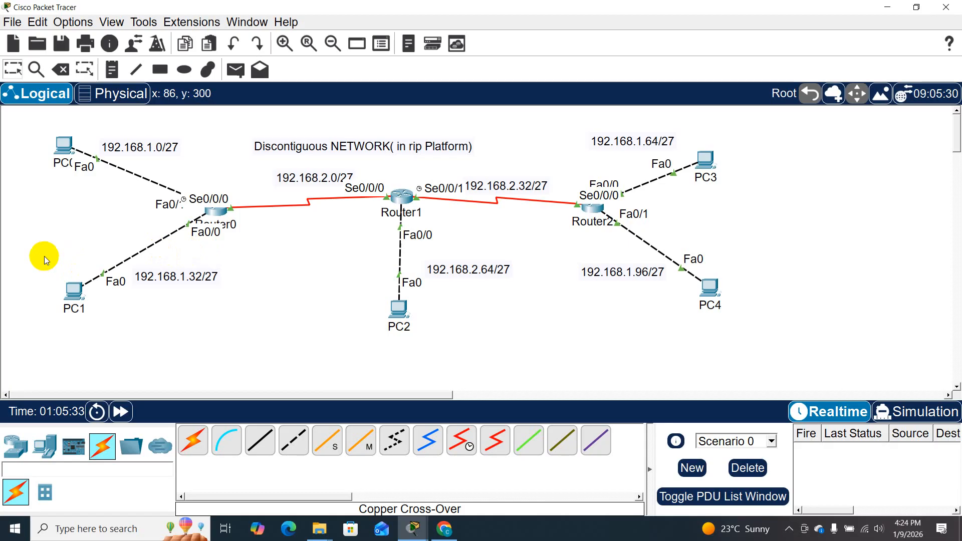
{"action": "left_click", "coordinate": [403, 197]}
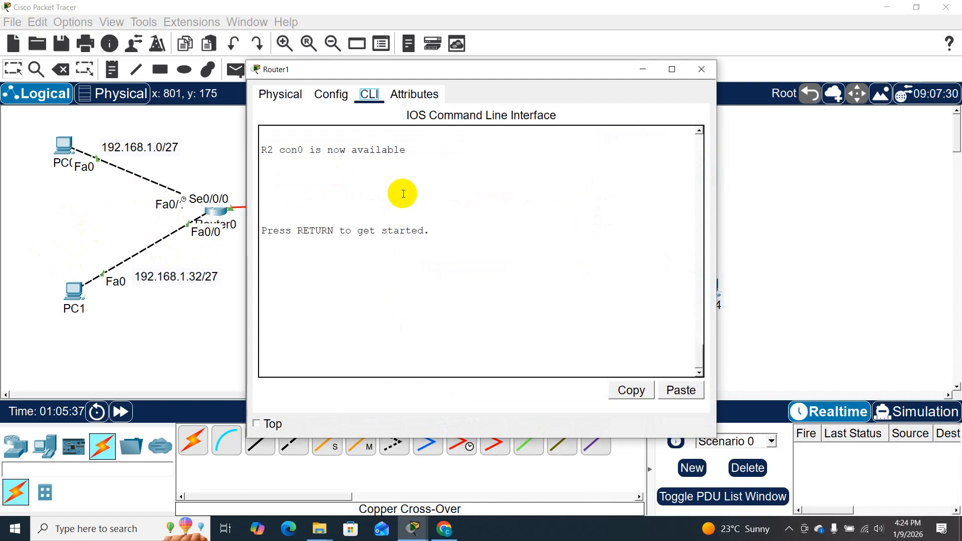
{"action": "key", "text": "Return"}
{"action": "key", "text": "Return"}
{"action": "key", "text": "Return"}
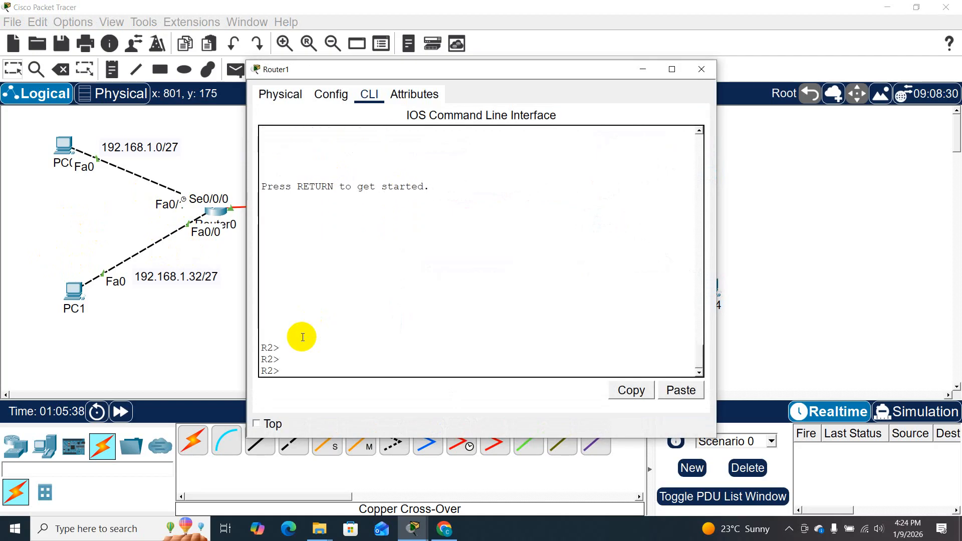
{"action": "type", "text": "en"}
{"action": "key", "text": "Return"}
{"action": "key", "text": "Return"}
{"action": "key", "text": "Return"}
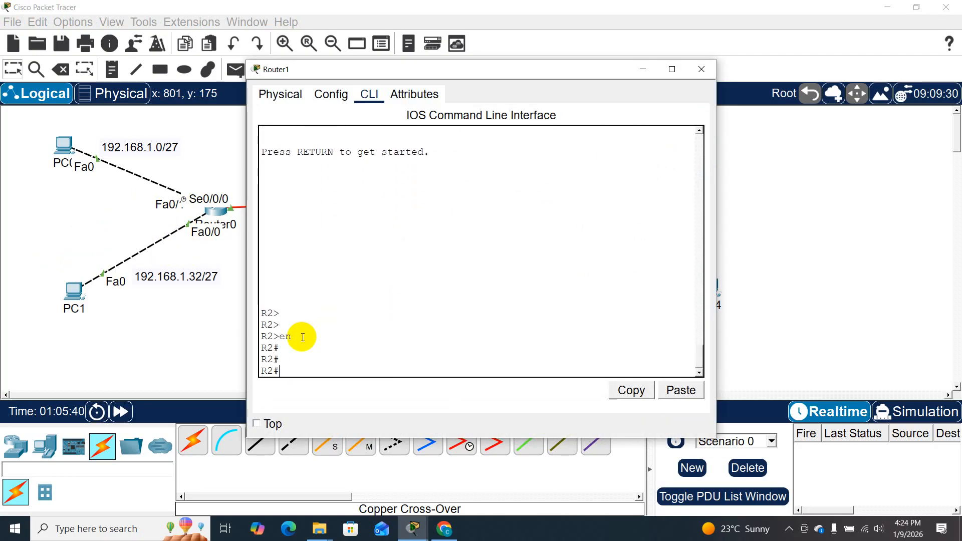
- Display Router1's IP routing table with show ip route
{"action": "type", "text": "sh ip ro"}
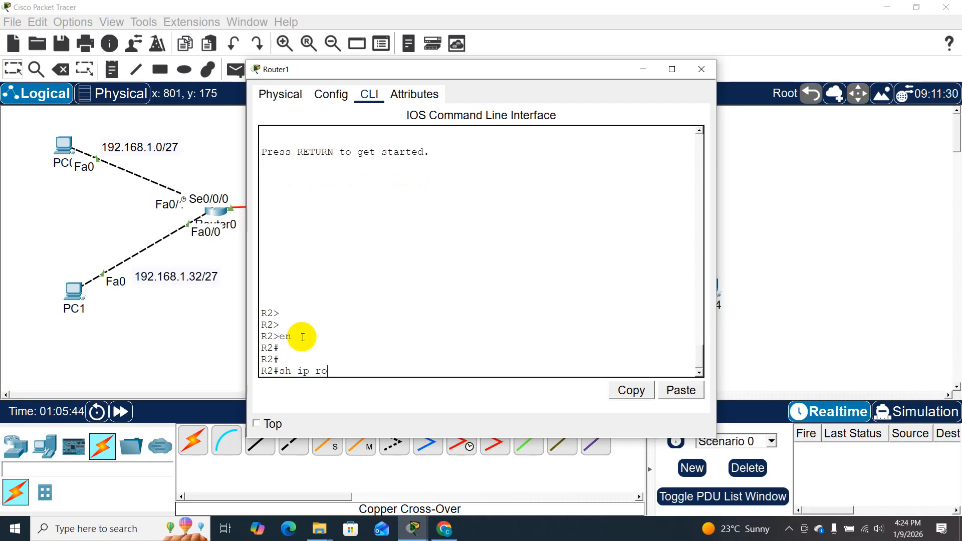
{"action": "type", "text": "u"}
{"action": "key", "text": "Tab"}
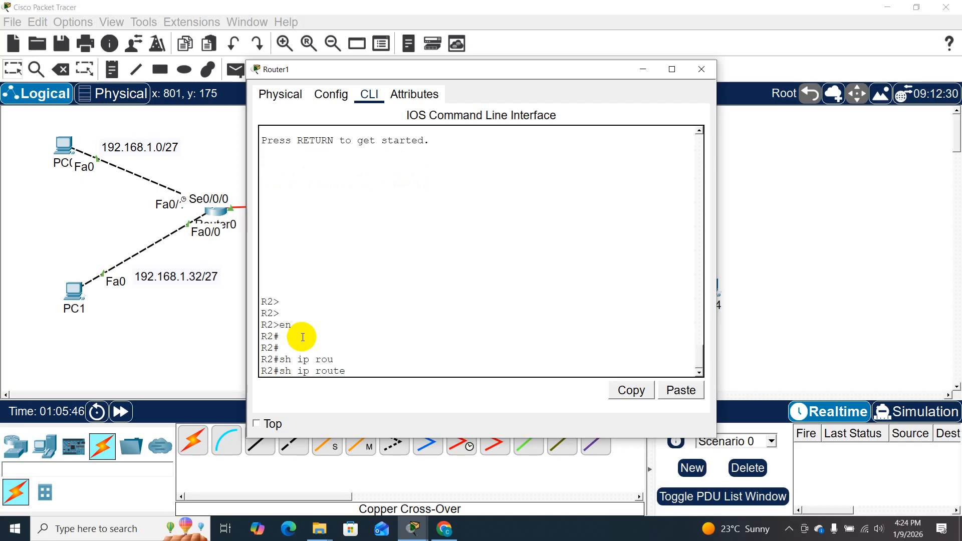
{"action": "key", "text": "Return"}
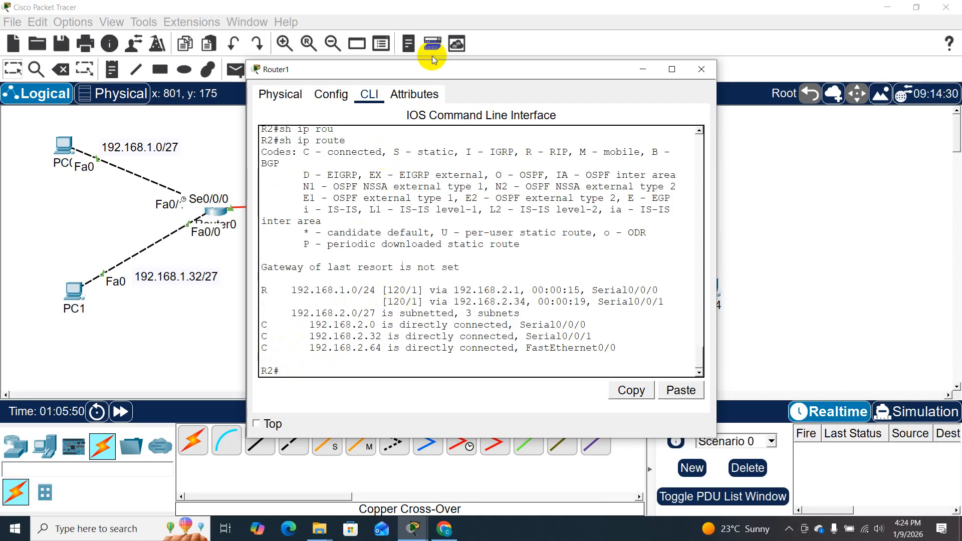
- Compare Router1's routing table with the subnet labels in the topology and minimise its window
{"action": "left_click_drag", "start_coordinate": [429, 68], "coordinate": [580, 58]}
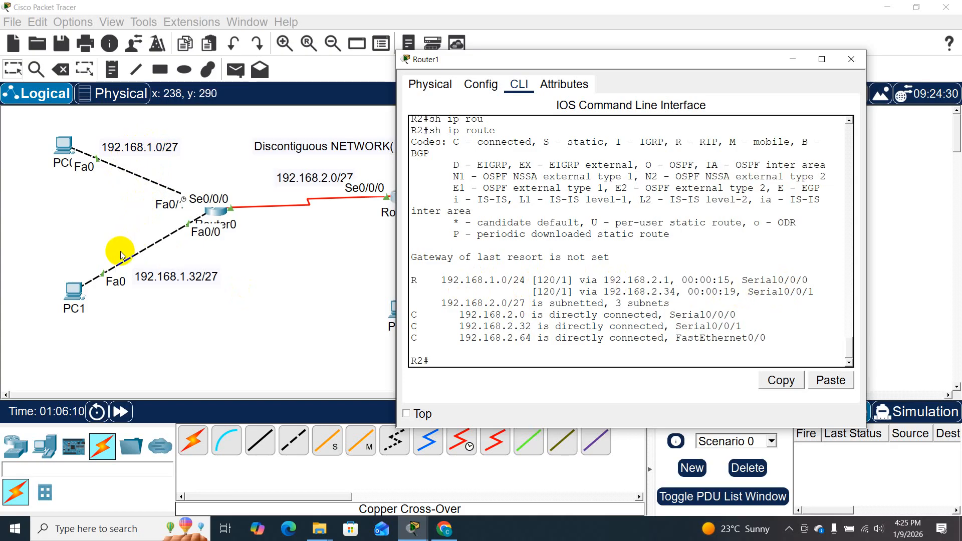
{"action": "left_click_drag", "start_coordinate": [657, 56], "coordinate": [615, 291]}
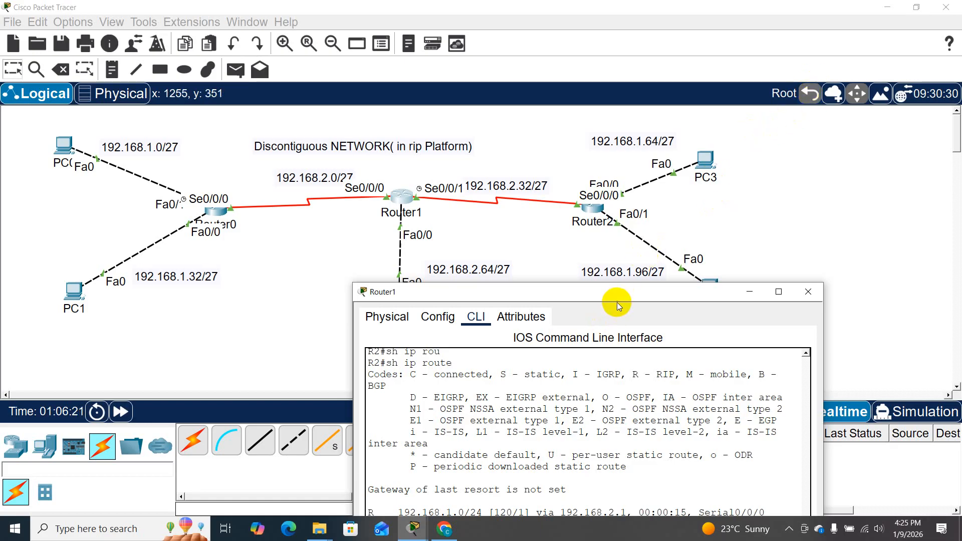
{"action": "left_click_drag", "start_coordinate": [621, 296], "coordinate": [448, 89]}
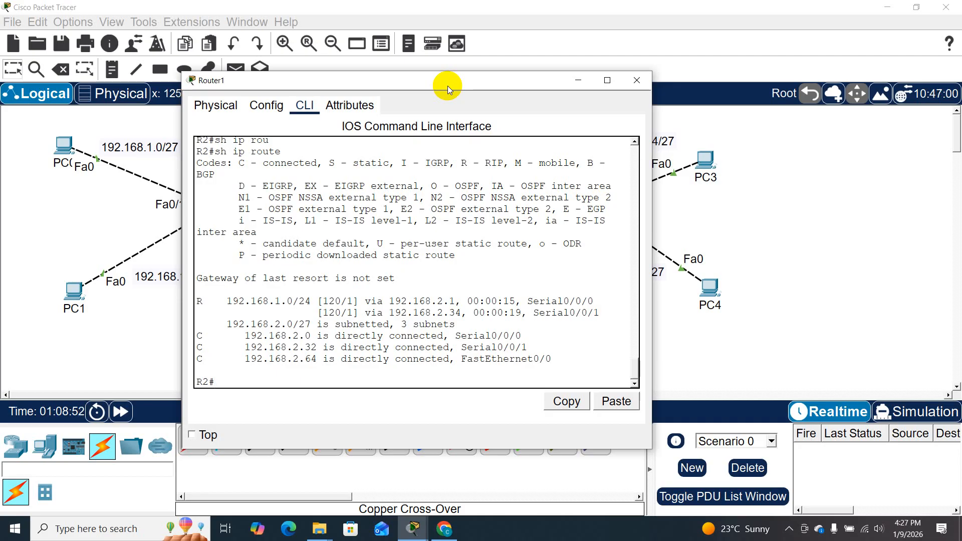
{"action": "left_click_drag", "start_coordinate": [447, 86], "coordinate": [576, 270]}
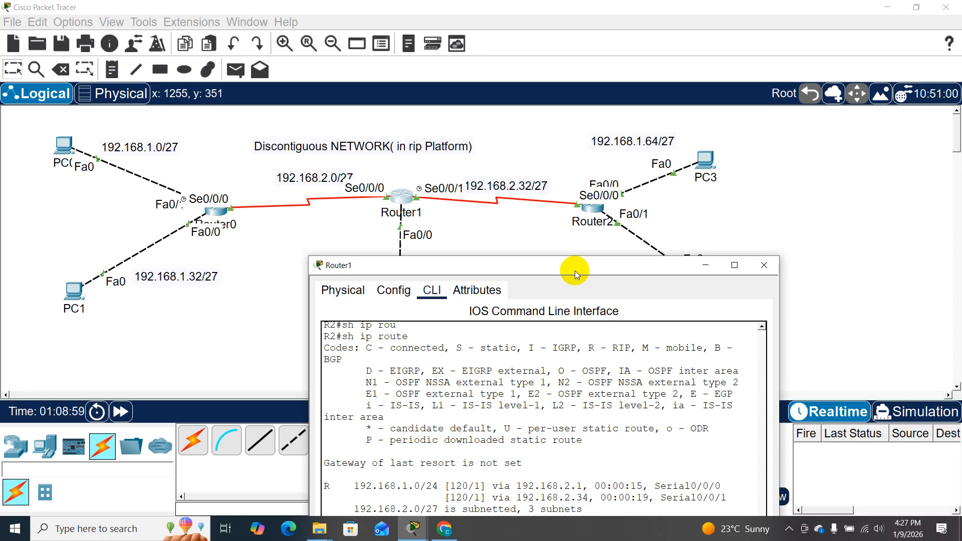
{"action": "left_click_drag", "start_coordinate": [575, 264], "coordinate": [616, 80]}
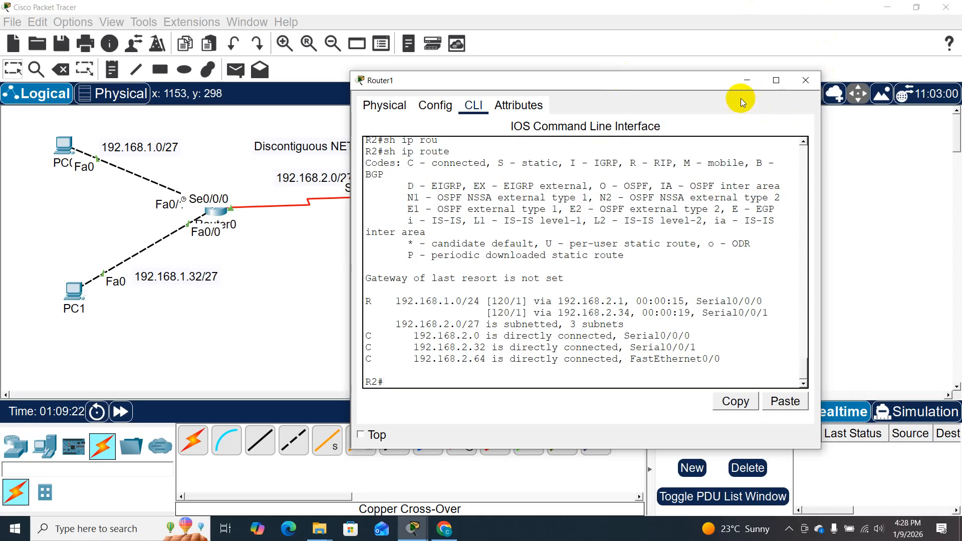
{"action": "left_click", "coordinate": [747, 81]}
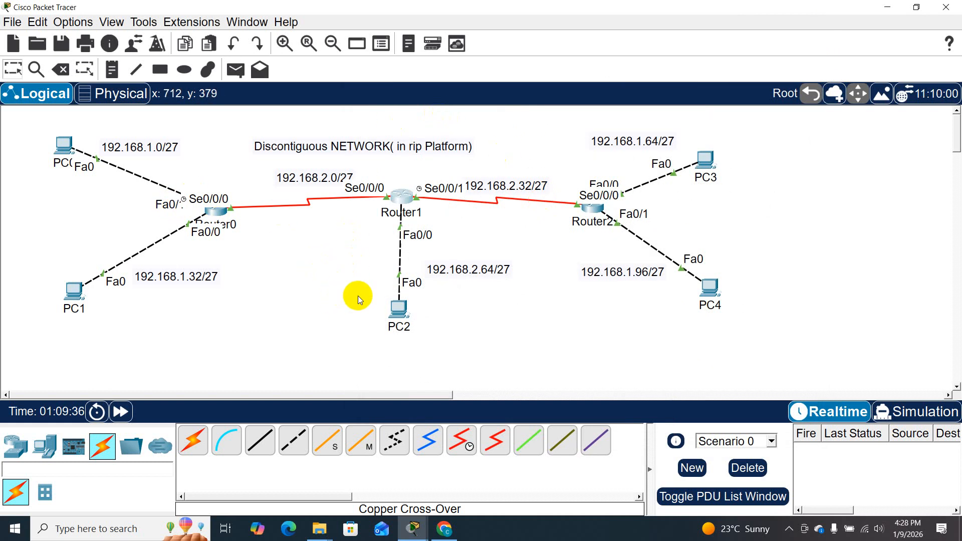
- Open Router0's command-line interface and enter privileged EXEC mode
{"action": "left_click", "coordinate": [214, 210]}
{"action": "left_click_drag", "start_coordinate": [392, 74], "coordinate": [160, 67]}
{"action": "left_click", "coordinate": [131, 333]}
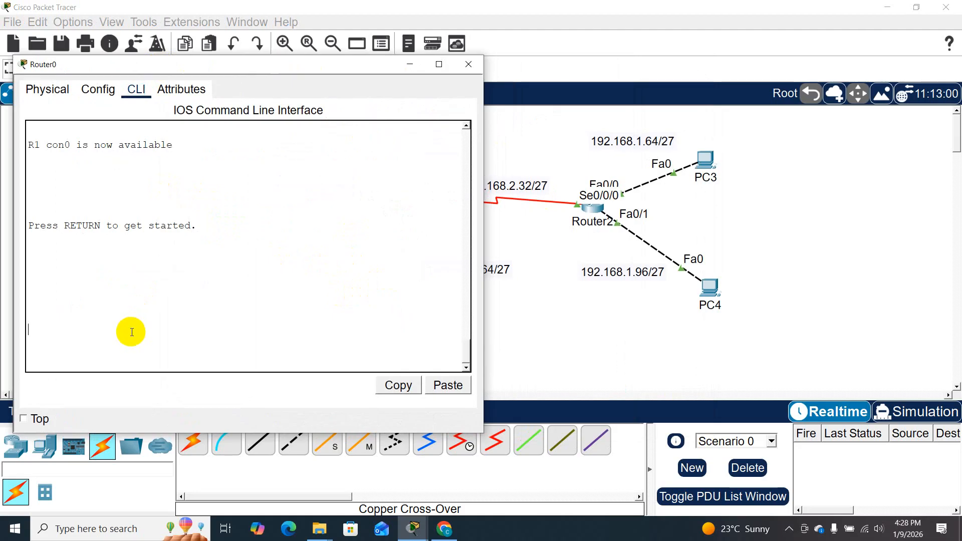
{"action": "key", "text": "Return"}
{"action": "key", "text": "Return"}
{"action": "key", "text": "Return"}
{"action": "type", "text": "en"}
{"action": "key", "text": "Return"}
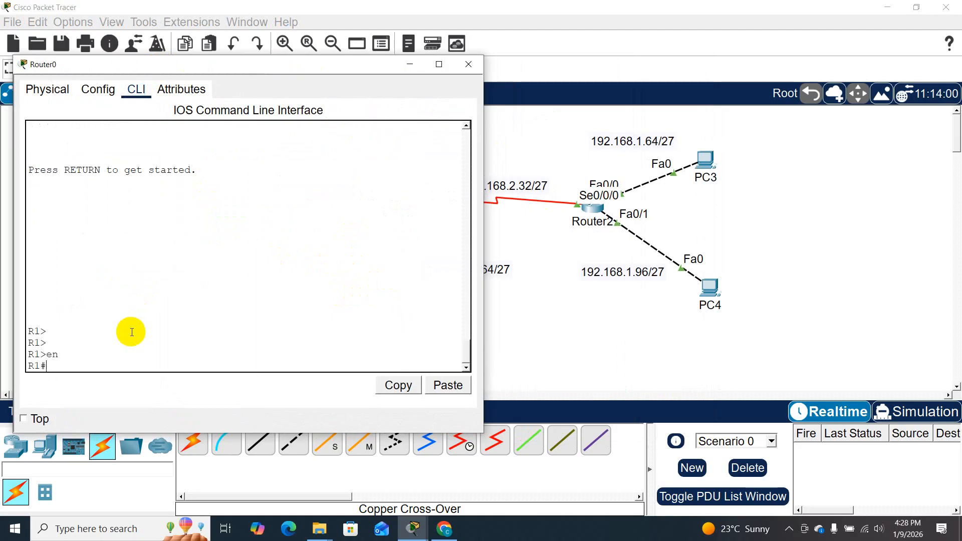
{"action": "key", "text": "Return"}
{"action": "key", "text": "Return"}
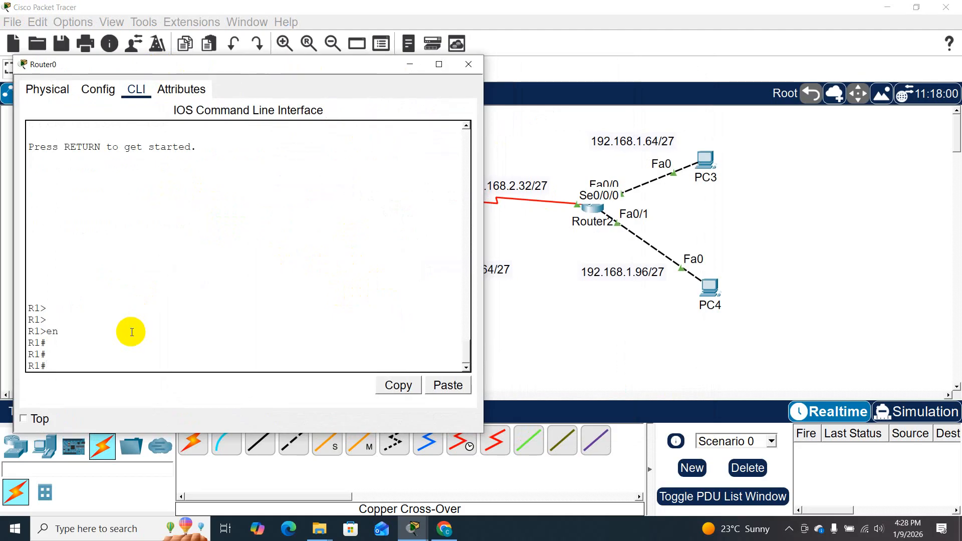
{"action": "type", "text": "rou"}
{"action": "key", "text": "Tab"}
{"action": "key", "text": "BackSpace"}
{"action": "key", "text": "BackSpace"}
{"action": "key", "text": "BackSpace"}
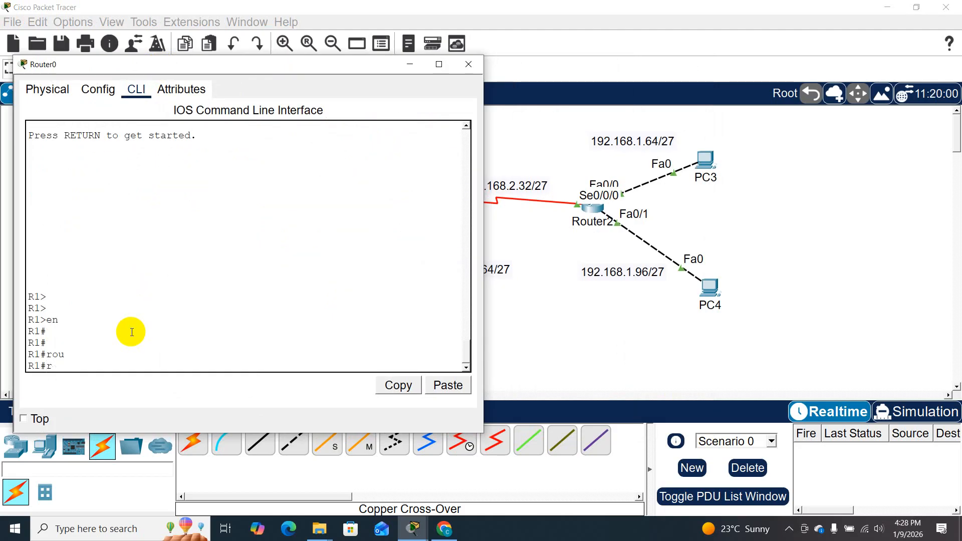
- Enter global configuration mode on Router0 with conf t
{"action": "type", "text": "conf t"}
{"action": "key", "text": "Return"}
{"action": "key", "text": "Return"}
- Enter RIP router configuration mode on Router0 with router rip
{"action": "type", "text": "rou"}
{"action": "key", "text": "Tab"}
{"action": "type", "text": "rip"}
{"action": "key", "text": "Tab"}
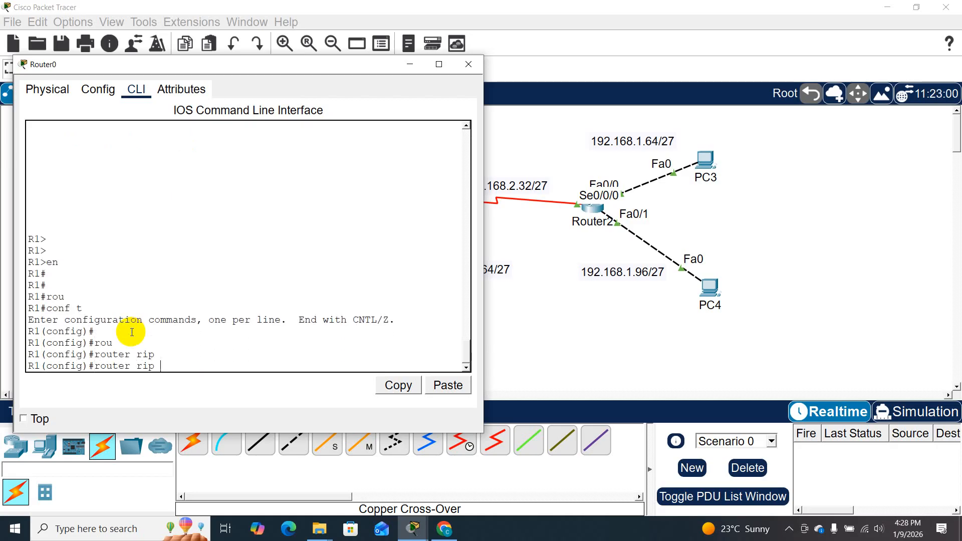
{"action": "type", "text": "v"}
{"action": "key", "text": "Tab"}
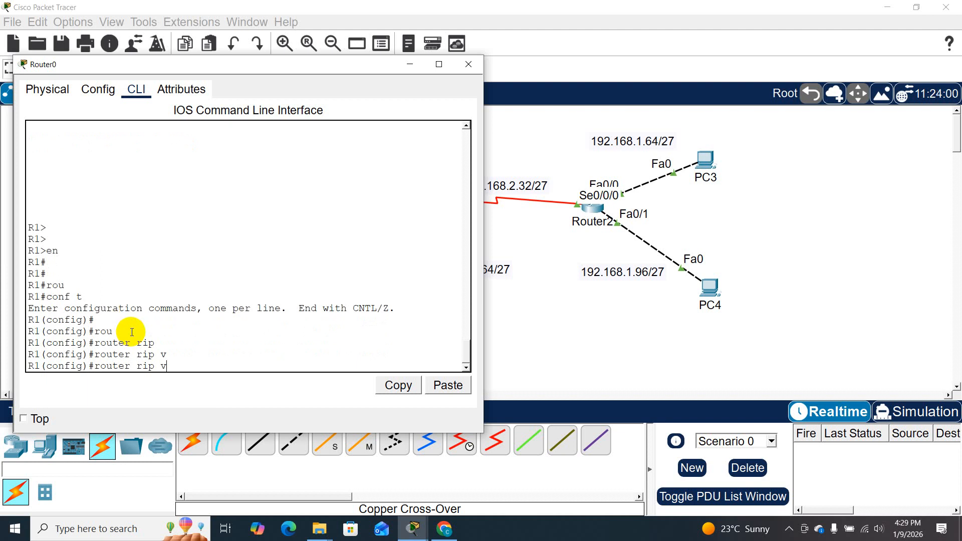
{"action": "key", "text": "BackSpace"}
{"action": "key", "text": "BackSpace"}
{"action": "key", "text": "Return"}
- Set Router0's RIP process to version 2
{"action": "type", "text": "ver"}
{"action": "key", "text": "Tab"}
{"action": "type", "text": "2"}
{"action": "key", "text": "Return"}
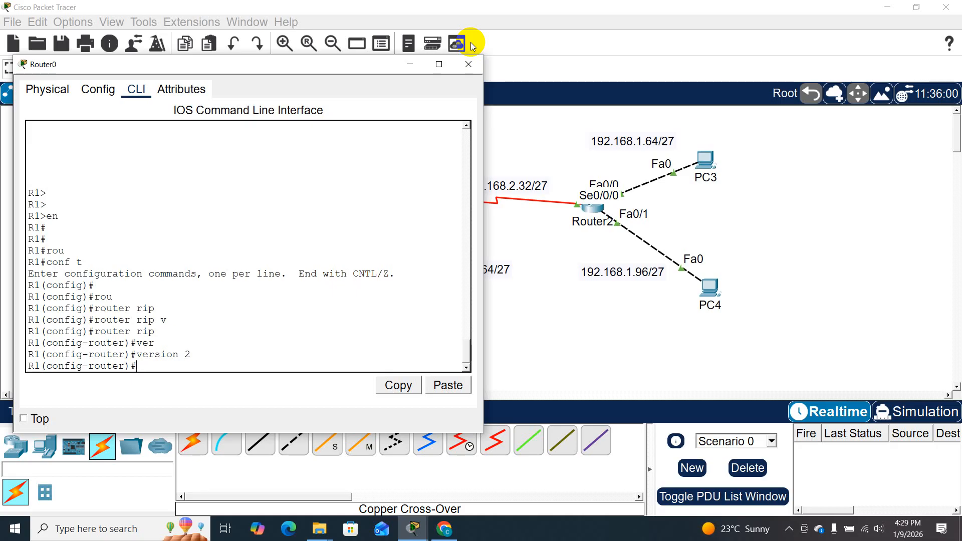
- Disable RIP automatic summarization on Router0 with no auto-summary and close its window
{"action": "type", "text": "no su"}
{"action": "key", "text": "Tab"}
{"action": "key", "text": "BackSpace"}
{"action": "key", "text": "BackSpace"}
{"action": "type", "text": "au"}
{"action": "key", "text": "Tab"}
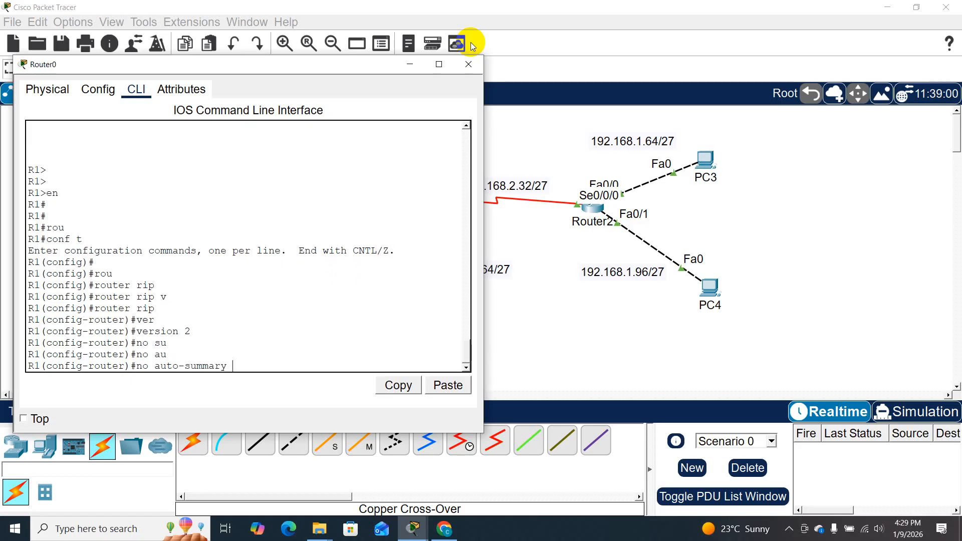
{"action": "key", "text": "Return"}
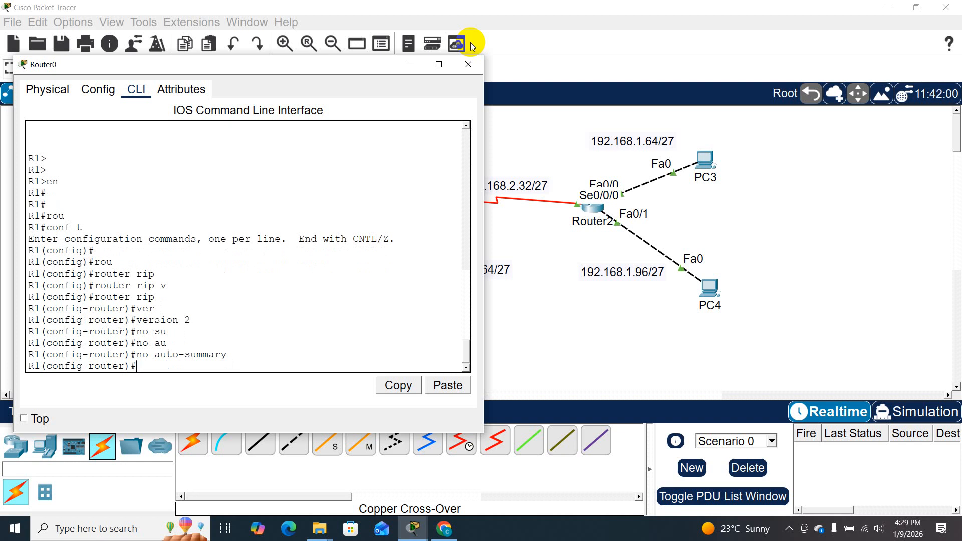
{"action": "left_click", "coordinate": [472, 62]}
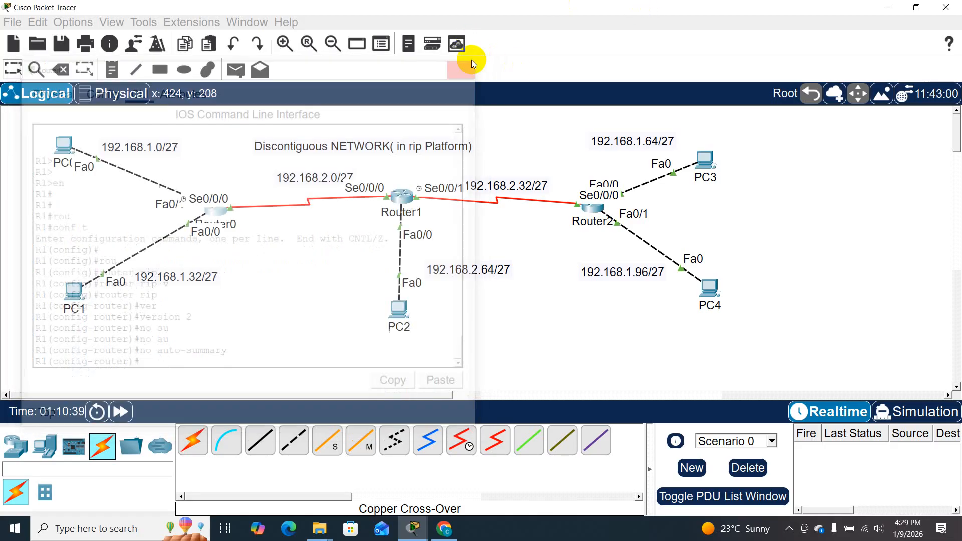
- Reopen Router1's command-line interface and enter global configuration mode from the terminal
{"action": "left_click", "coordinate": [400, 200]}
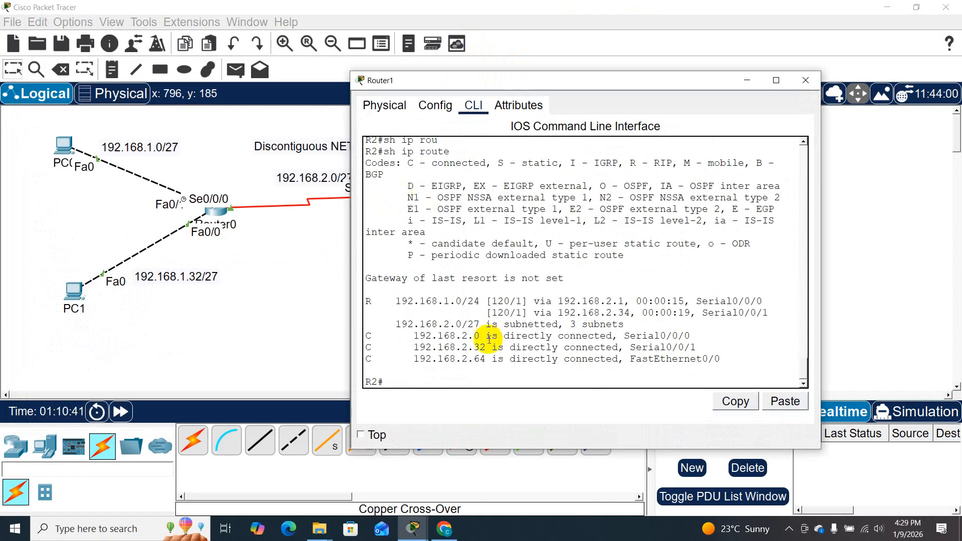
{"action": "type", "text": "conft"}
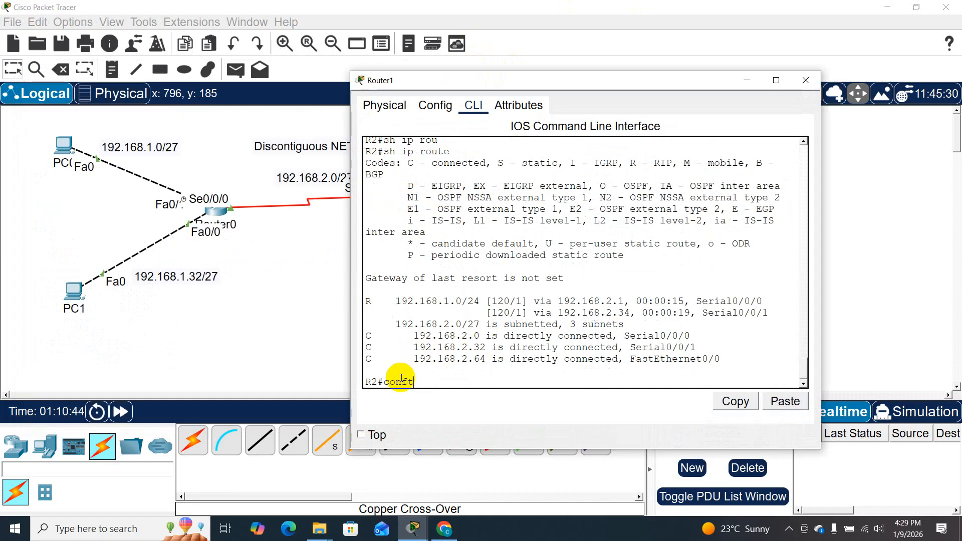
{"action": "key", "text": "BackSpace"}
{"action": "key", "text": "Return"}
{"action": "key", "text": "Return"}
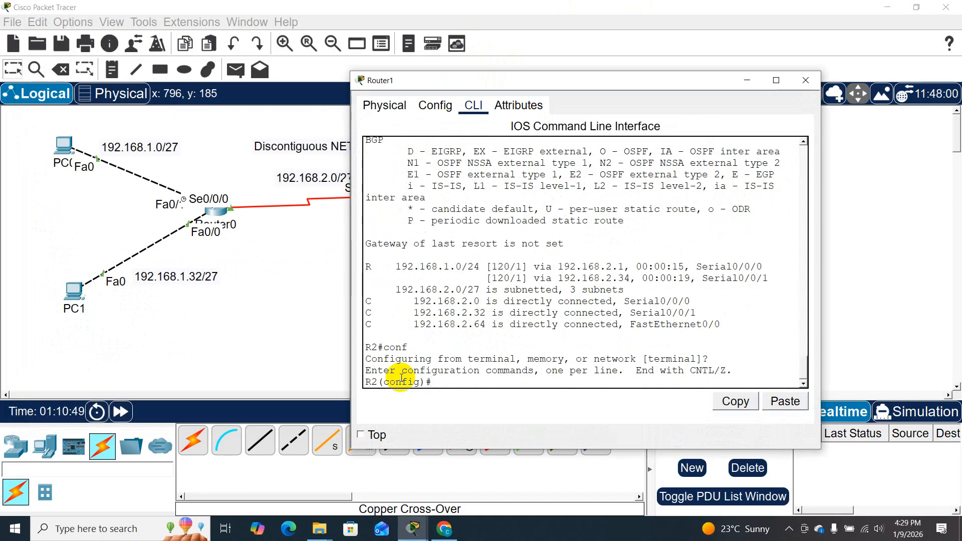
- Enter RIP router configuration mode on Router1 and set RIP to version 2
{"action": "type", "text": "rou"}
{"action": "key", "text": "Tab"}
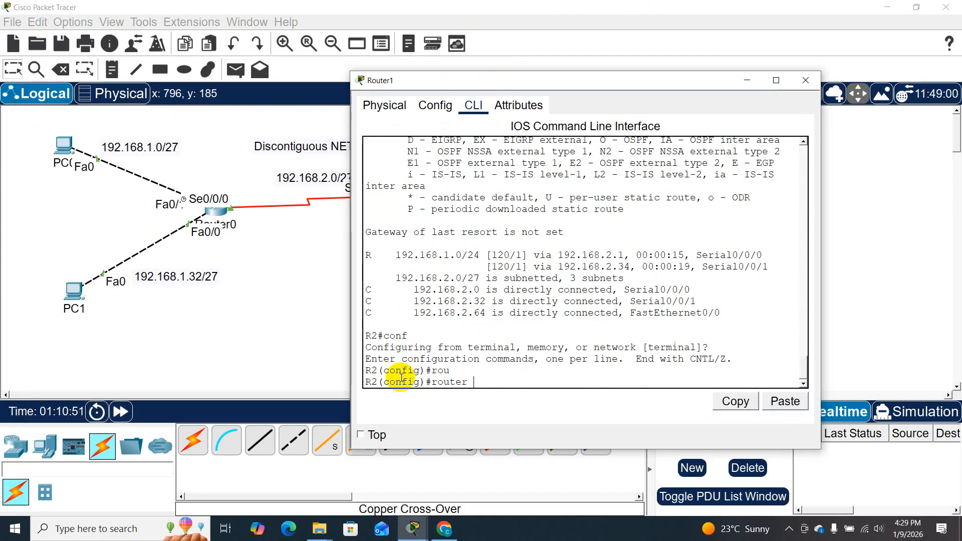
{"action": "type", "text": "r"}
{"action": "key", "text": "Tab"}
{"action": "key", "text": "Return"}
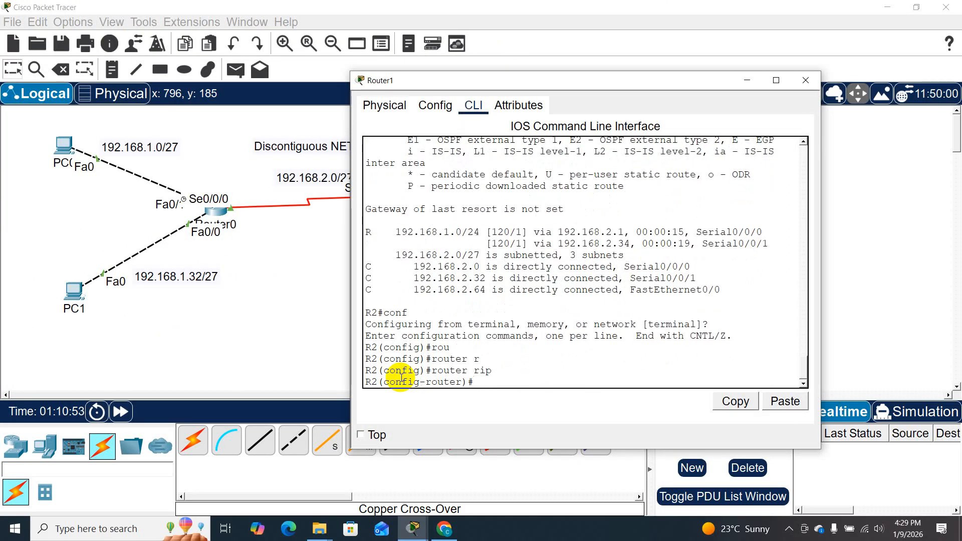
{"action": "type", "text": "v"}
{"action": "key", "text": "Tab"}
{"action": "type", "text": "2"}
{"action": "key", "text": "Return"}
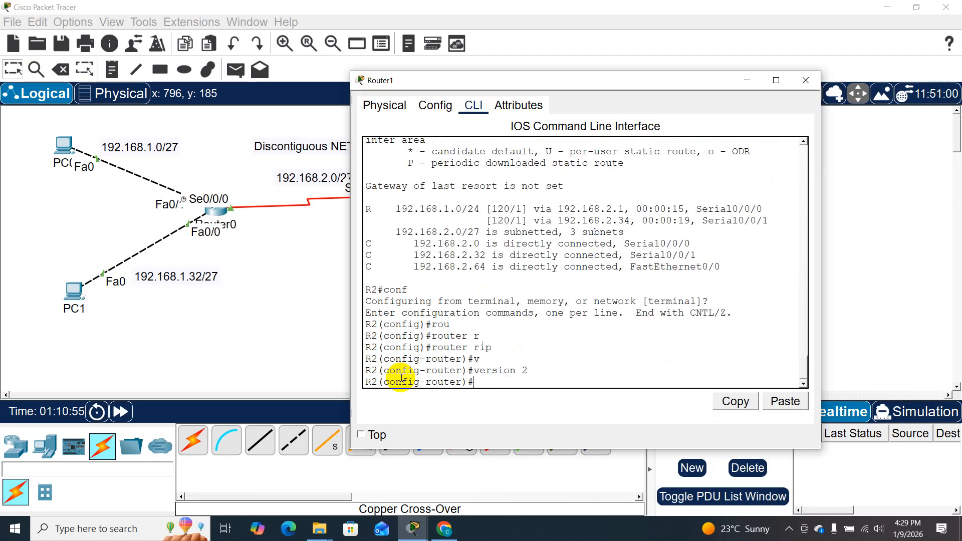
- Disable RIP automatic summarization on Router1 with no auto-summary and close its window
{"action": "type", "text": "no au"}
{"action": "key", "text": "Tab"}
{"action": "key", "text": "Return"}
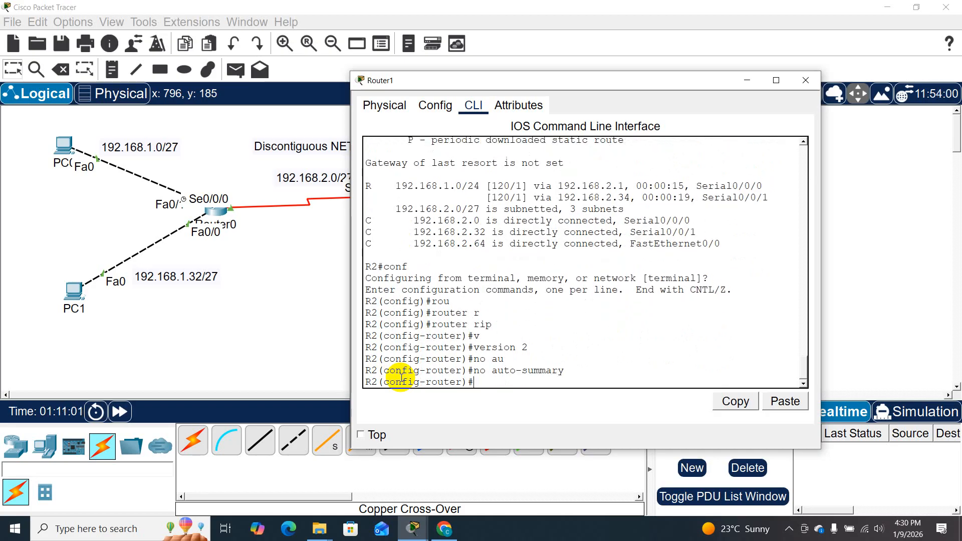
{"action": "left_click", "coordinate": [813, 82]}
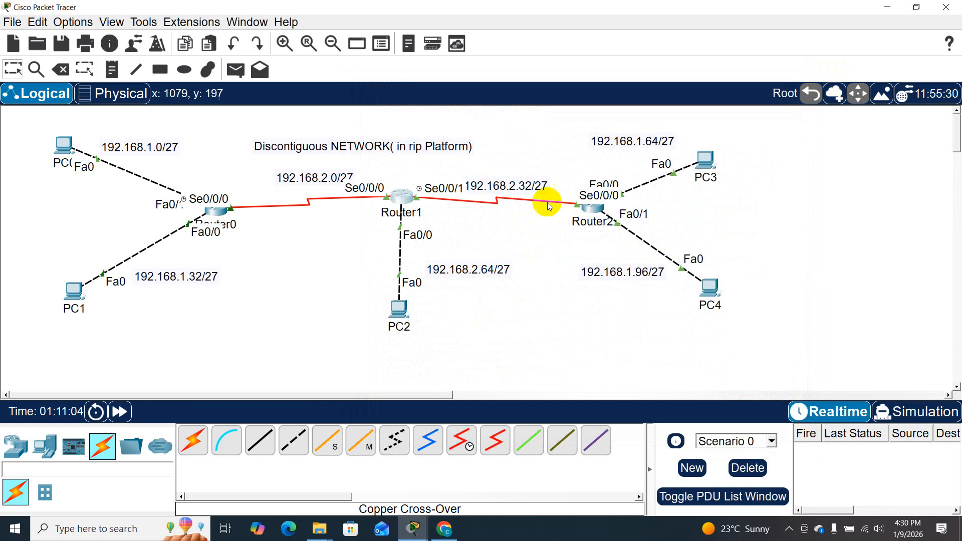
- Open Router2's command-line interface and enter privileged EXEC mode, continuing into global configuration mode
{"action": "left_click", "coordinate": [591, 210]}
{"action": "left_click", "coordinate": [293, 316]}
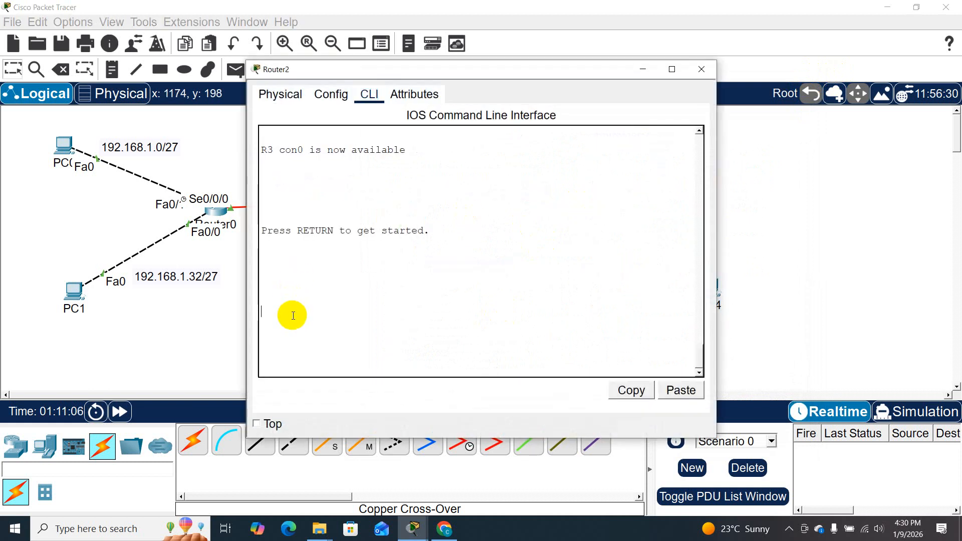
{"action": "key", "text": "Return"}
{"action": "key", "text": "Return"}
{"action": "type", "text": "en"}
{"action": "key", "text": "Return"}
{"action": "key", "text": "Return"}
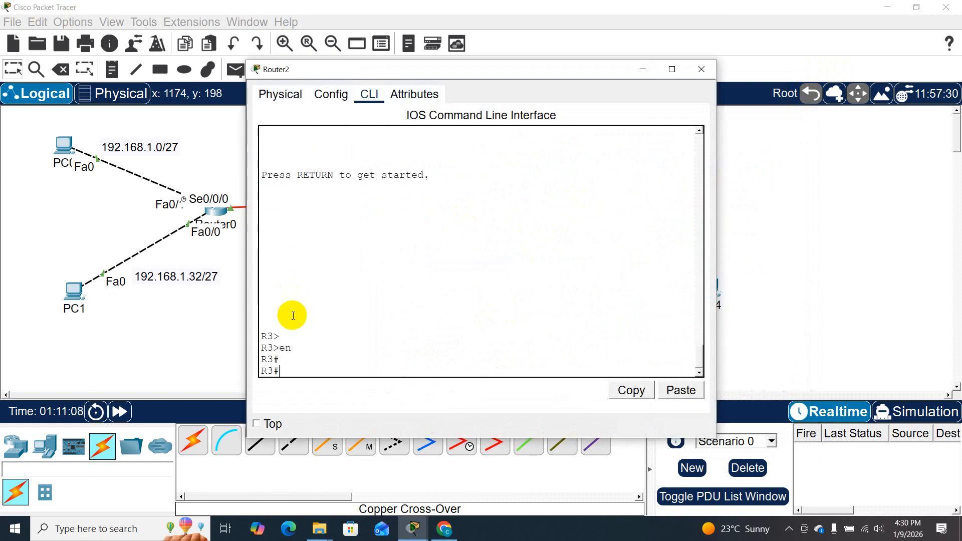
{"action": "type", "text": "conf t"}
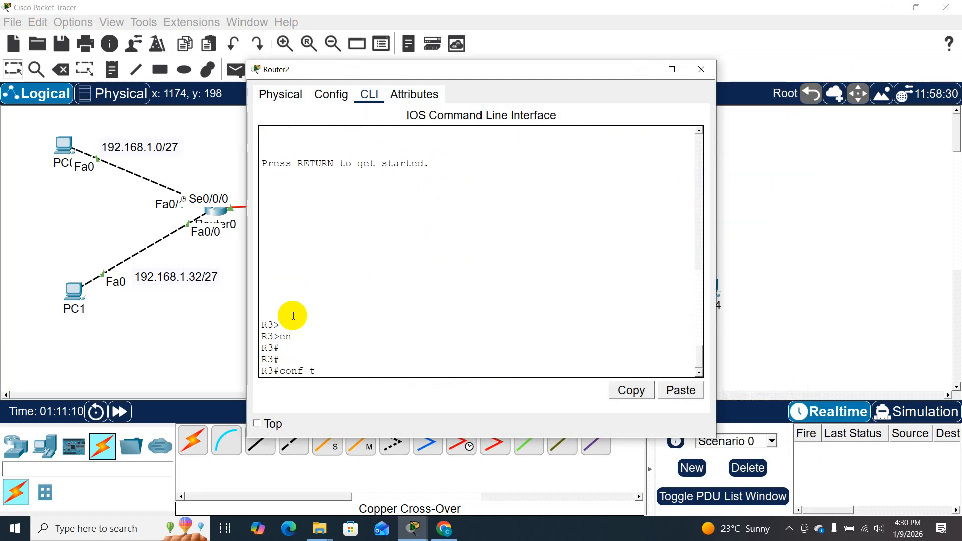
{"action": "key", "text": "Return"}
{"action": "key", "text": "Return"}
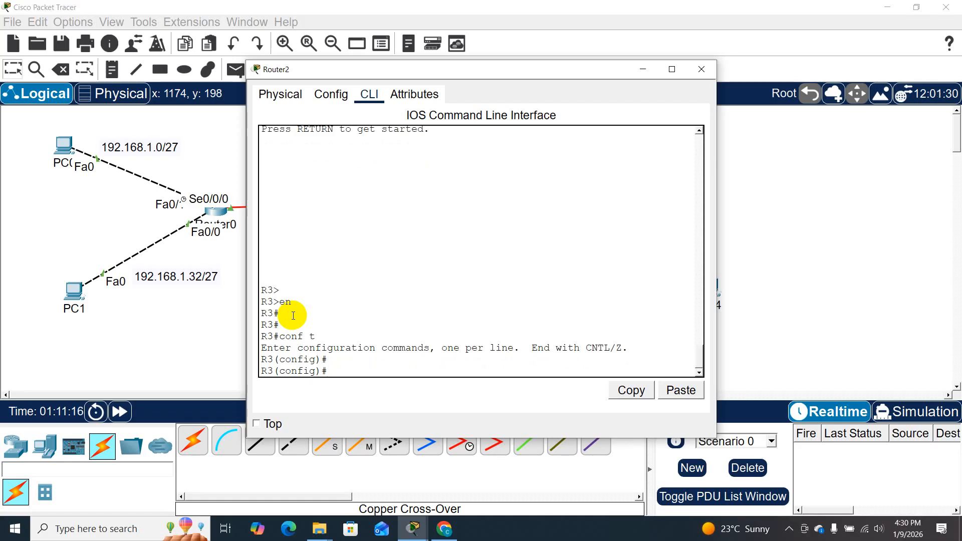
- Enter RIP router configuration mode on Router2 with the router rip command
{"action": "type", "text": "yu"}
{"action": "key", "text": "Tab"}
{"action": "type", "text": "\\"}
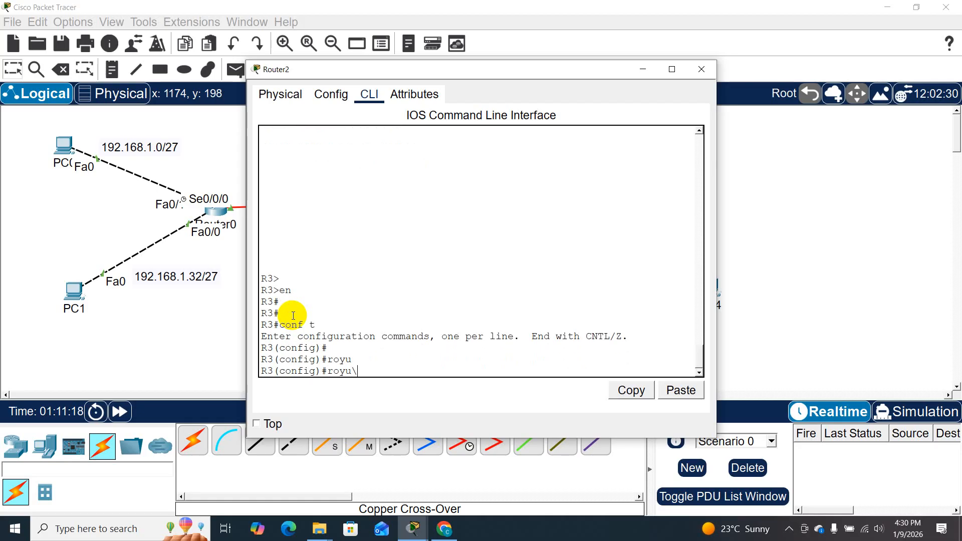
{"action": "key", "text": "BackSpace"}
{"action": "key", "text": "BackSpace"}
{"action": "type", "text": "o"}
{"action": "key", "text": "Tab"}
{"action": "key", "text": "BackSpace"}
{"action": "type", "text": "u"}
{"action": "key", "text": "Tab"}
{"action": "type", "text": "r"}
{"action": "key", "text": "Tab"}
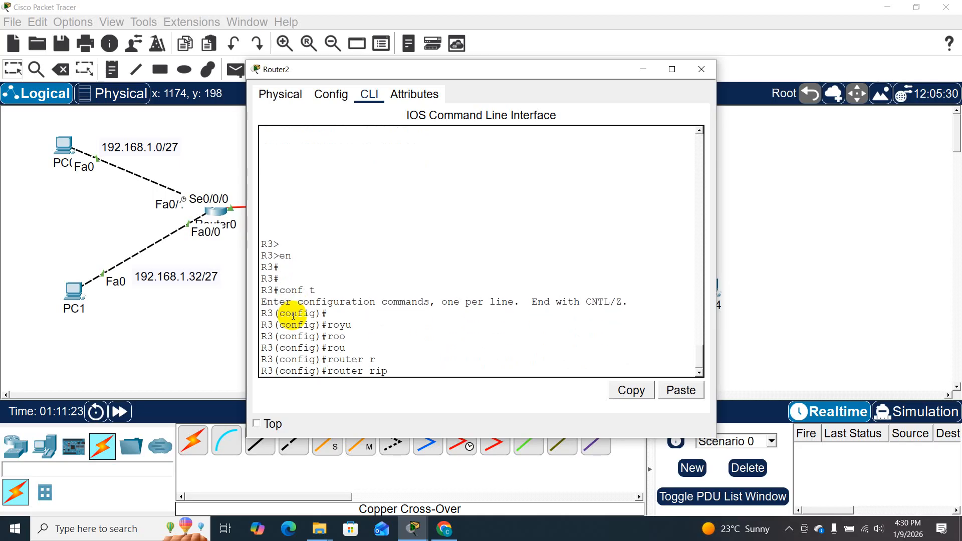
{"action": "key", "text": "Return"}
- Set Router2's RIP process to version 2
{"action": "type", "text": "v"}
{"action": "key", "text": "Tab"}
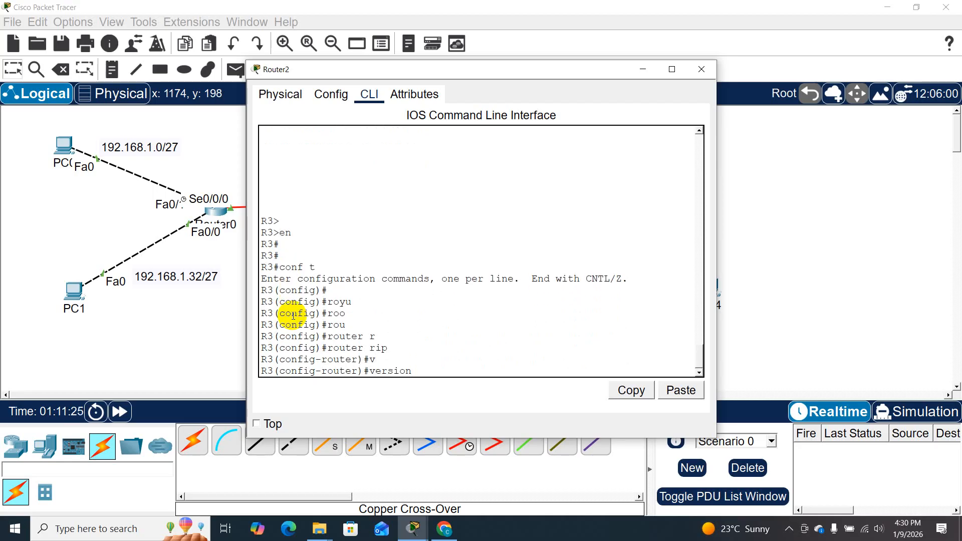
{"action": "type", "text": "2"}
{"action": "key", "text": "Return"}
- Disable RIP automatic summarization on Router2 with no auto-summary and close its window
{"action": "type", "text": "no au"}
{"action": "key", "text": "Tab"}
{"action": "key", "text": "Return"}
{"action": "key", "text": "Return"}
{"action": "key", "text": "Return"}
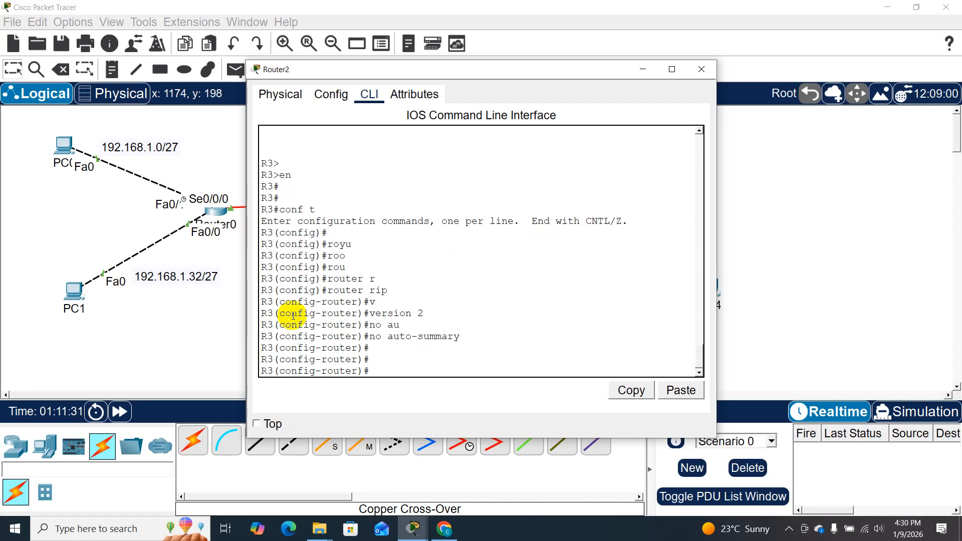
{"action": "left_click", "coordinate": [701, 70]}
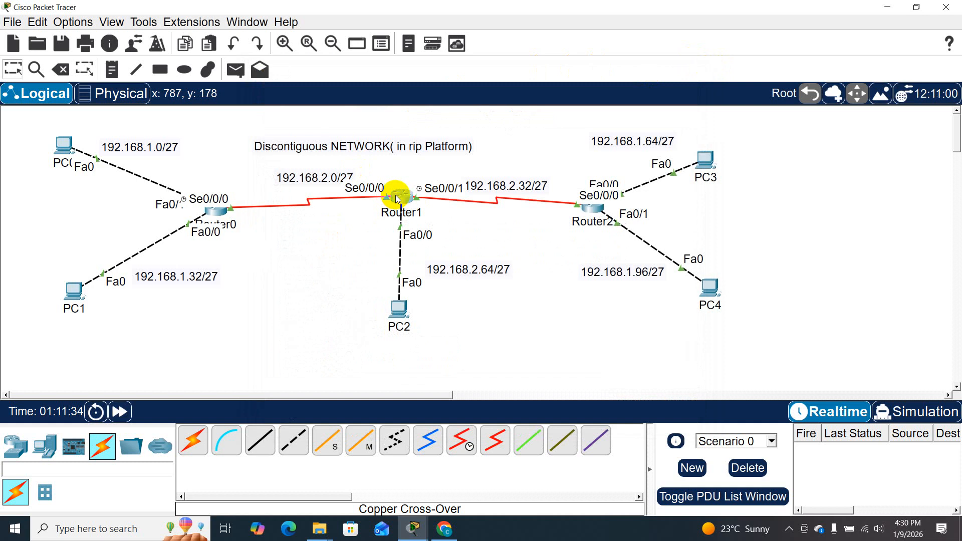
- Reopen Router1's command-line interface and exit RIP and global configuration modes back to privileged EXEC mode
{"action": "left_click", "coordinate": [396, 199]}
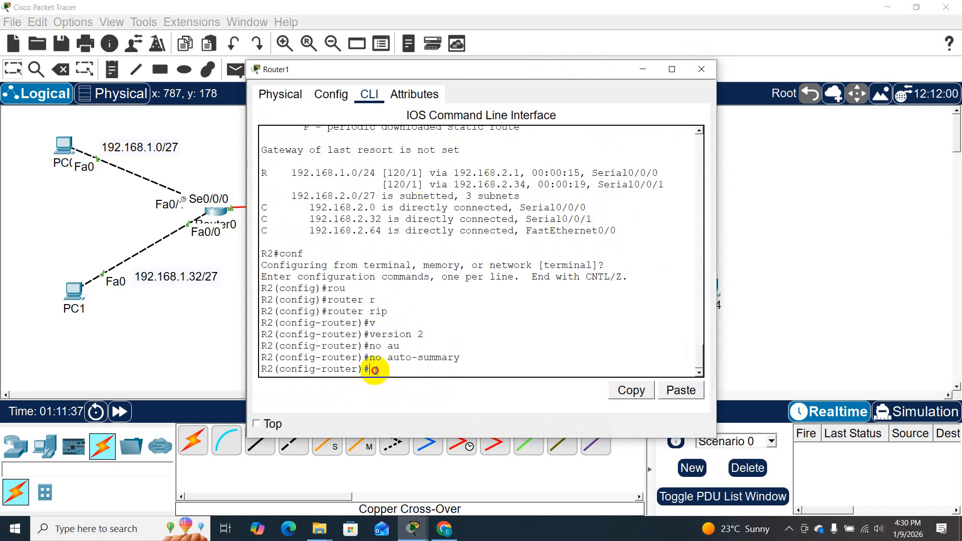
{"action": "type", "text": "exit"}
{"action": "key", "text": "Return"}
{"action": "key", "text": "Return"}
{"action": "key", "text": "Return"}
{"action": "key", "text": "Return"}
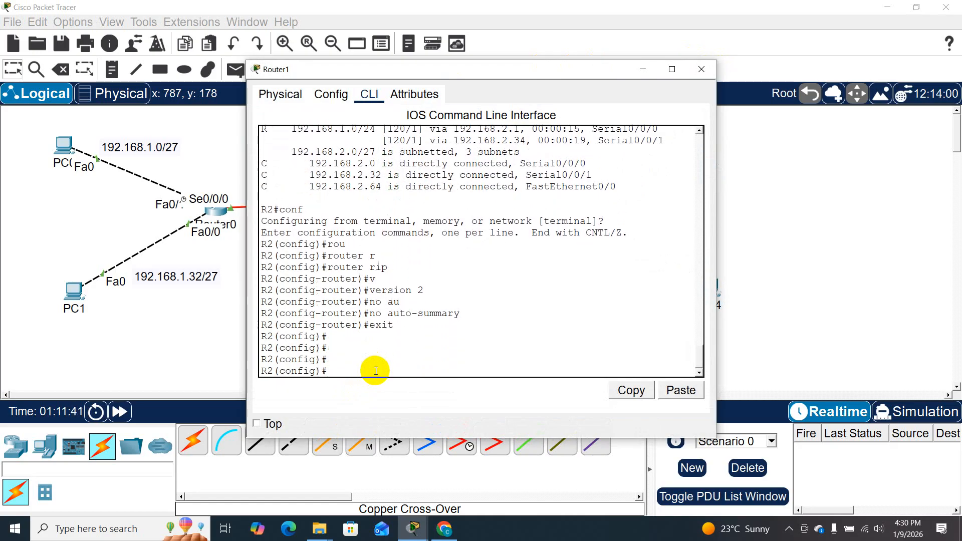
{"action": "type", "text": "exo"}
{"action": "key", "text": "BackSpace"}
{"action": "key", "text": "BackSpace"}
{"action": "type", "text": "xit"}
{"action": "key", "text": "Return"}
{"action": "key", "text": "Return"}
- Display Router1's routing table with sh ip route and compare its entries with the earlier routing table output
{"action": "type", "text": "sh ip route"}
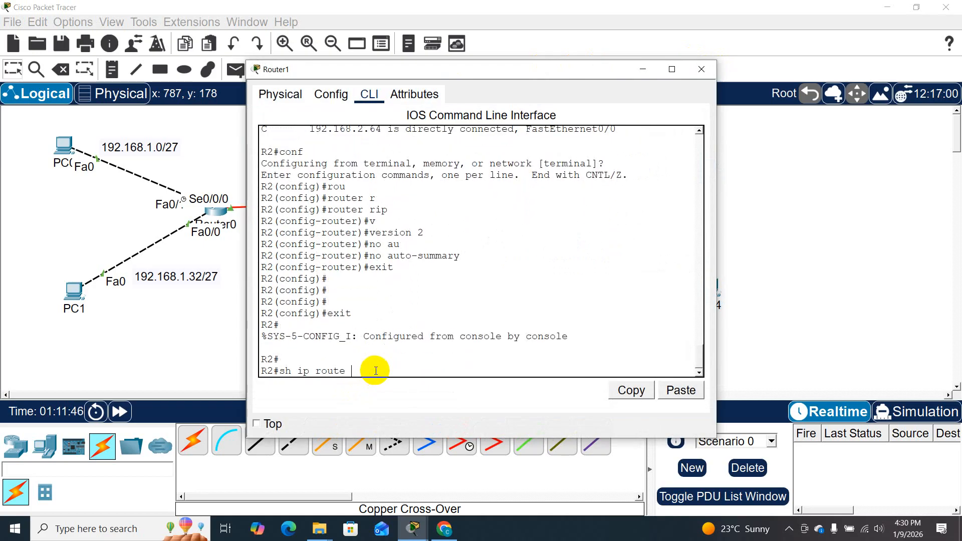
{"action": "key", "text": "Return"}
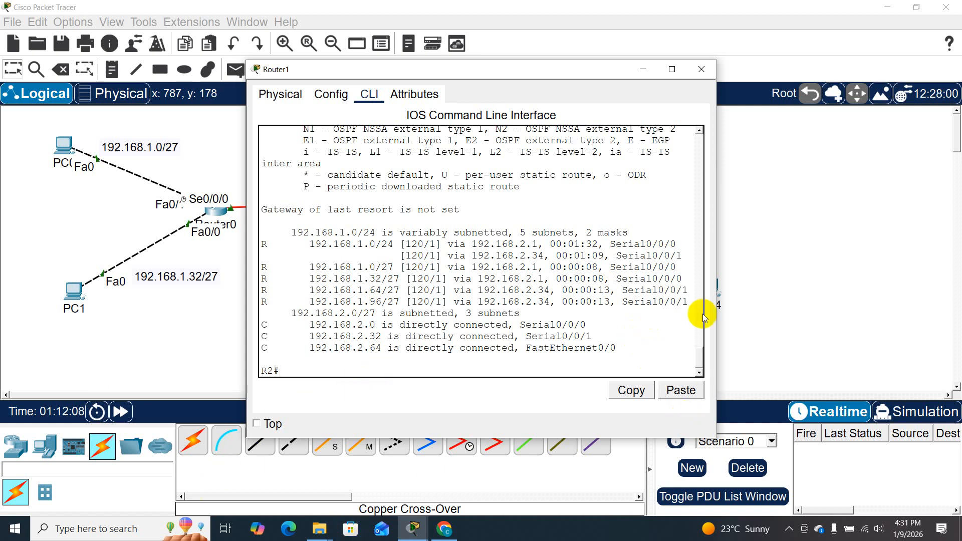
{"action": "left_click_drag", "start_coordinate": [696, 360], "coordinate": [697, 318]}
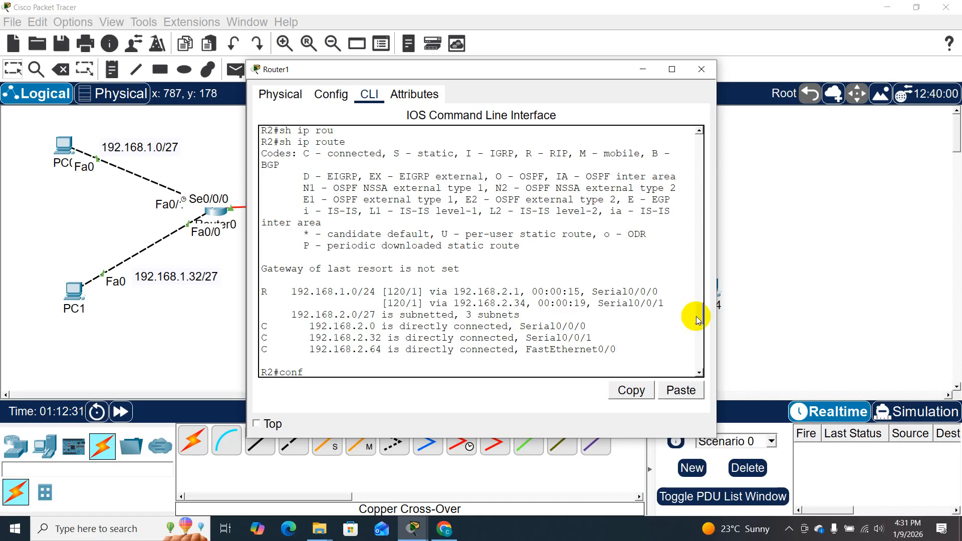
{"action": "left_click_drag", "start_coordinate": [700, 310], "coordinate": [695, 356]}
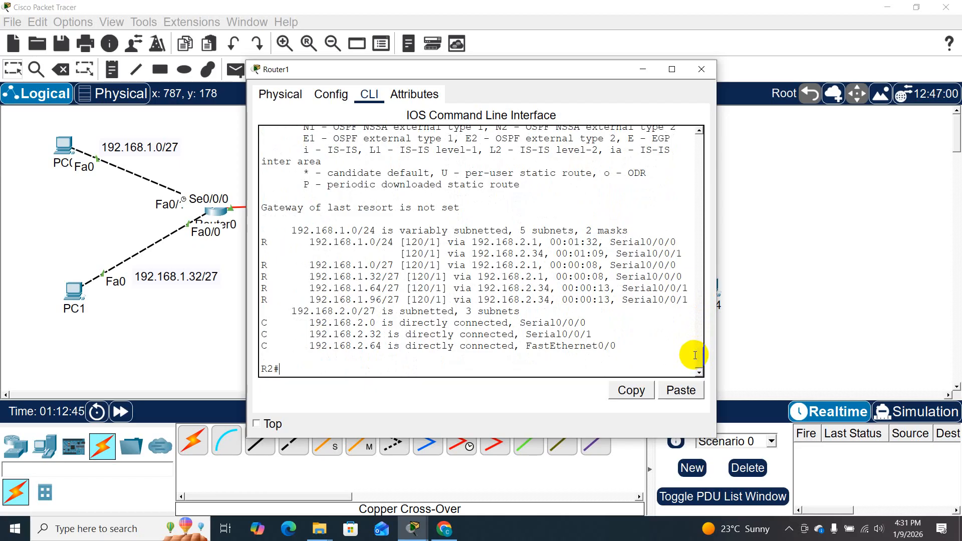
{"action": "left_click", "coordinate": [144, 338]}
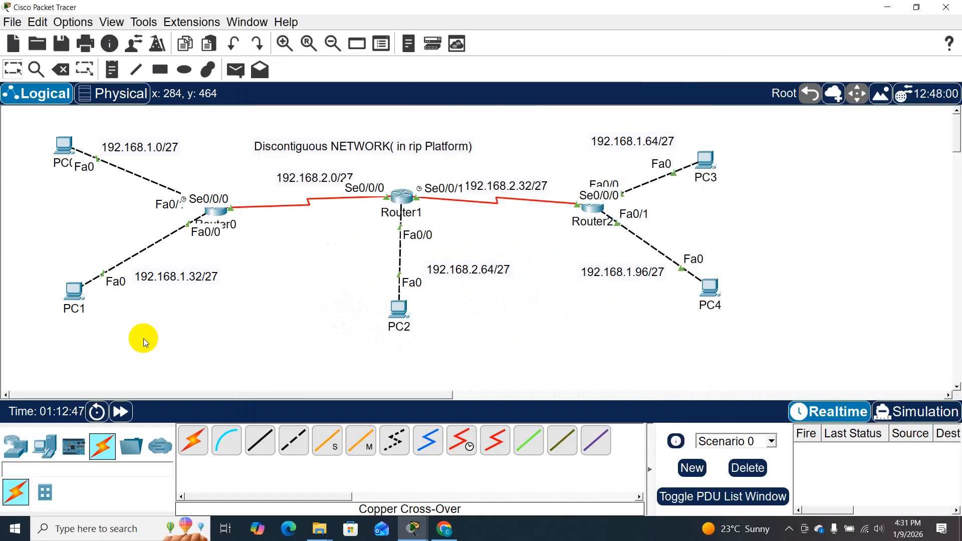
{"action": "left_click", "coordinate": [402, 200]}
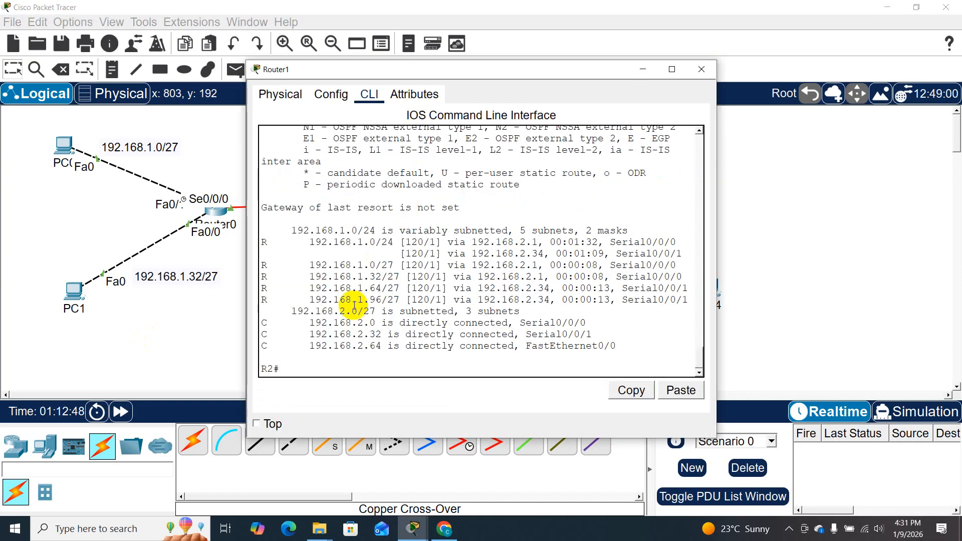
{"action": "left_click", "coordinate": [197, 311]}
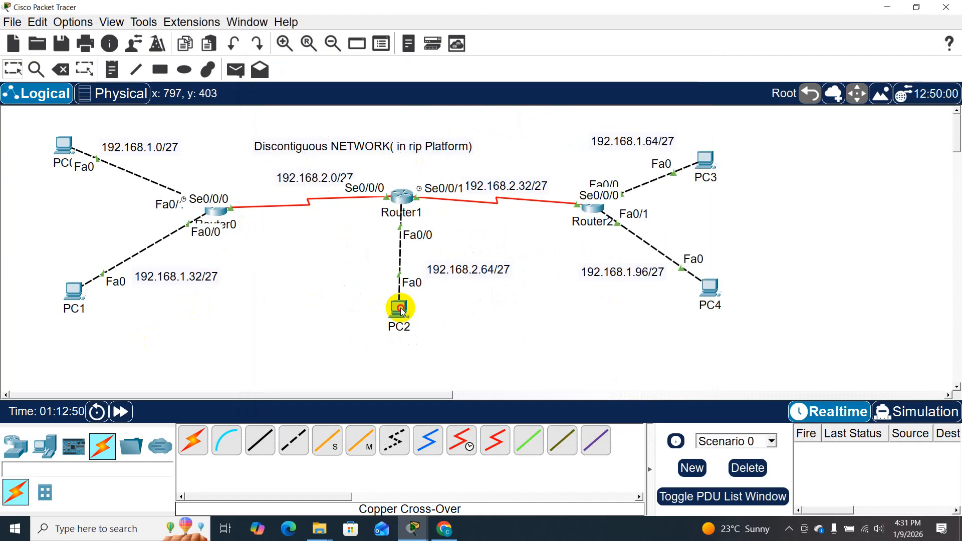
- Open PC2's command prompt and repeat the ping to 192.168.1.2
{"action": "left_click", "coordinate": [398, 311]}
{"action": "left_click", "coordinate": [516, 369]}
{"action": "key", "text": "Up"}
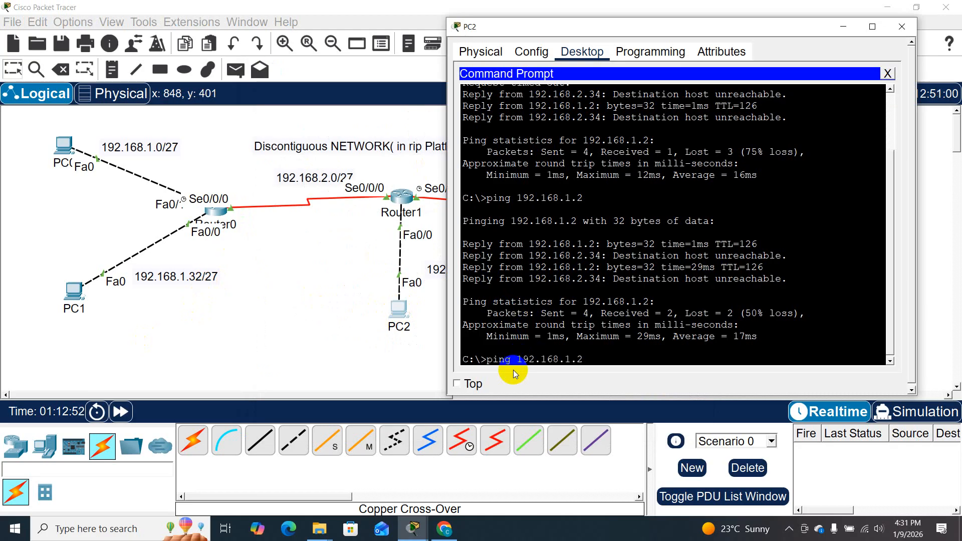
{"action": "key", "text": "Return"}
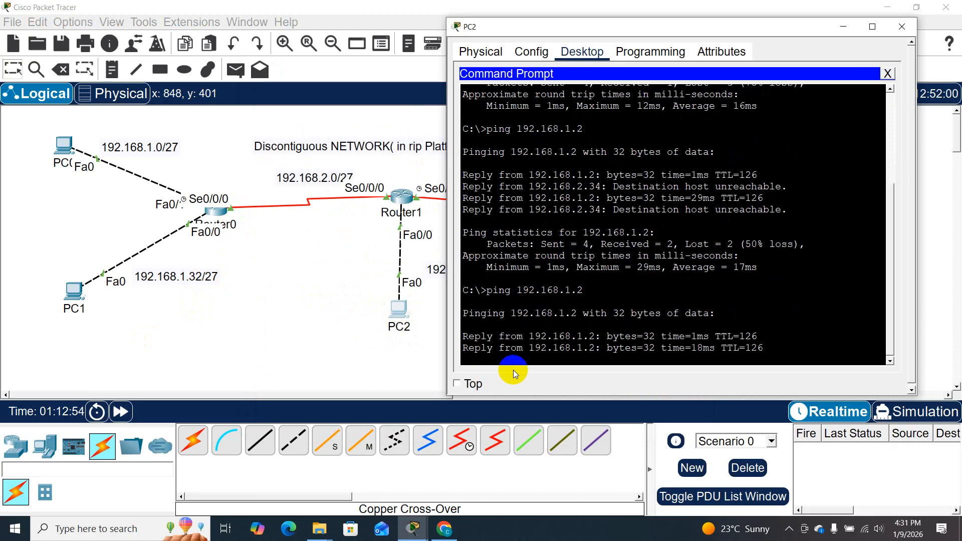